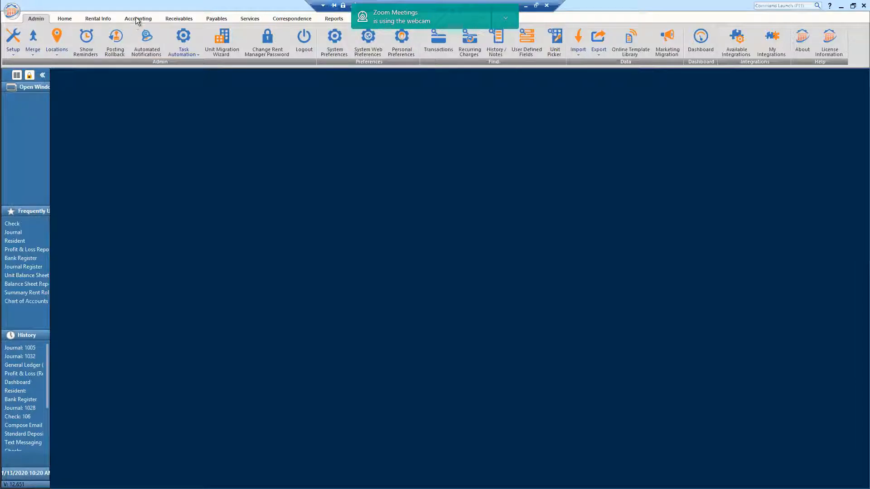
# - Open the bank register of the Belton MHP Land LLC checking account for viewing, and close it again
pyautogui.click(136, 19)
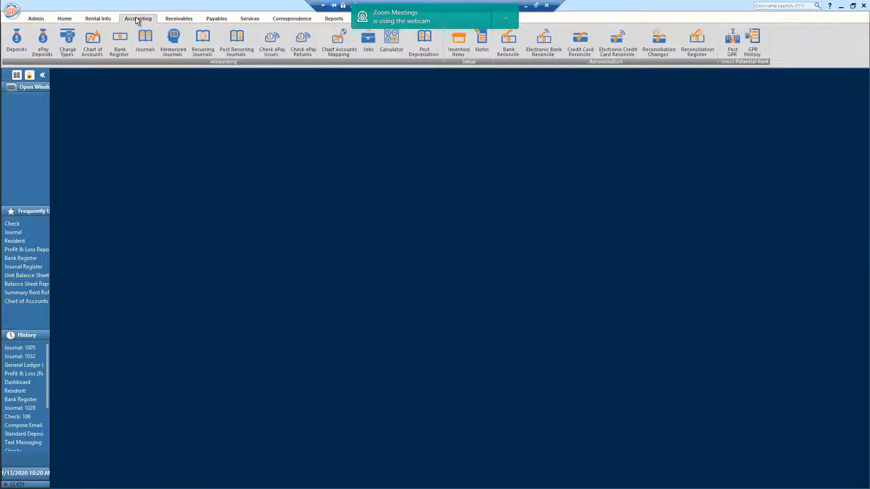
pyautogui.click(121, 41)
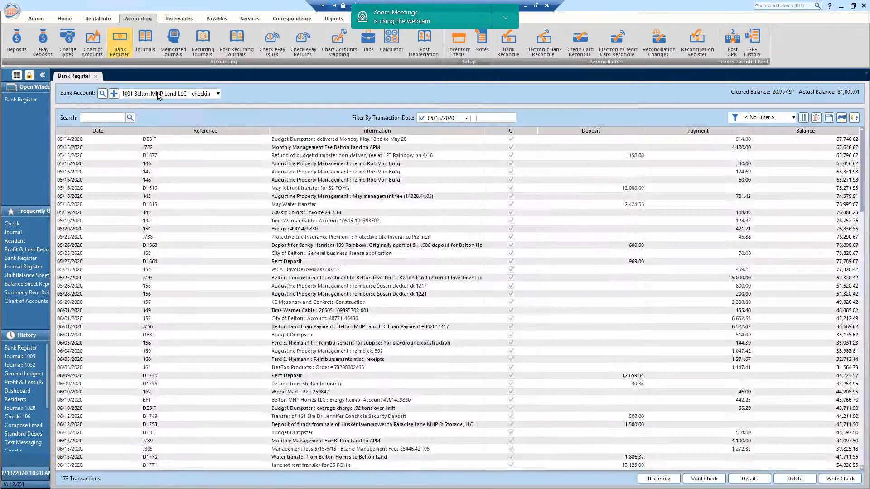
pyautogui.click(96, 76)
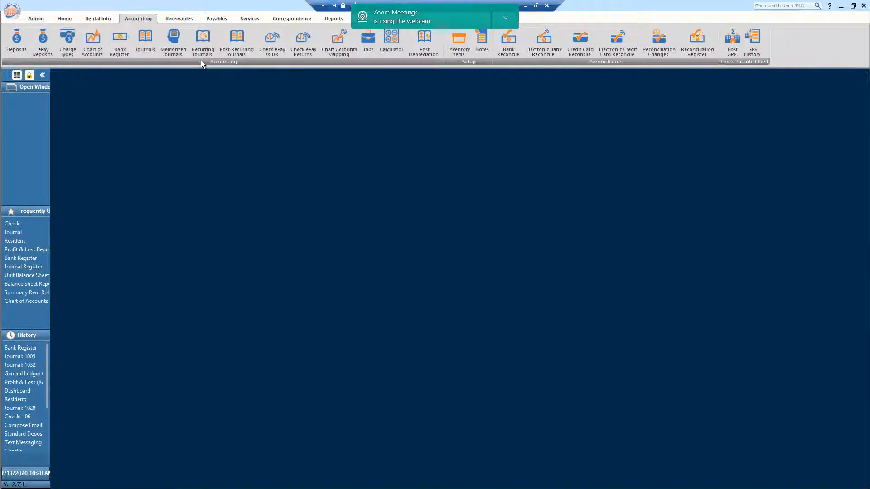
# - Start a Profit & Loss report and include Belton MHP Homes LLC, Belton MHP Investors LLC and Belton MHP Land LLC
pyautogui.click(173, 20)
pyautogui.click(323, 18)
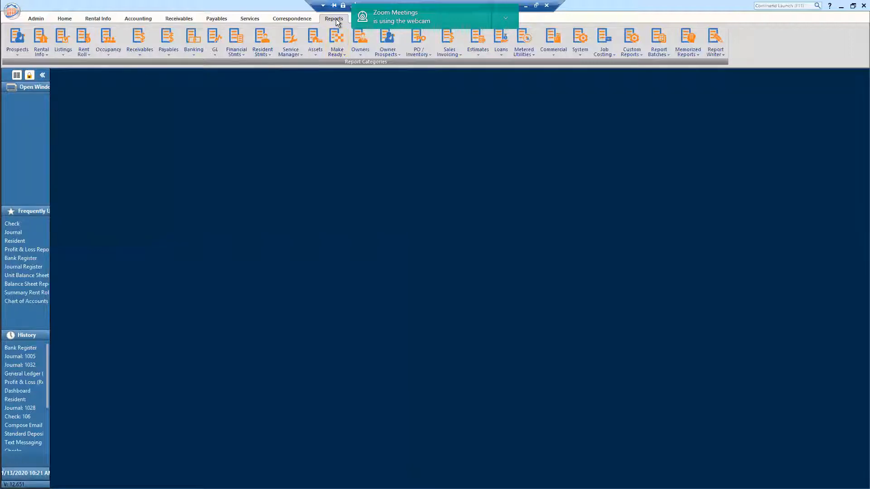
pyautogui.click(243, 52)
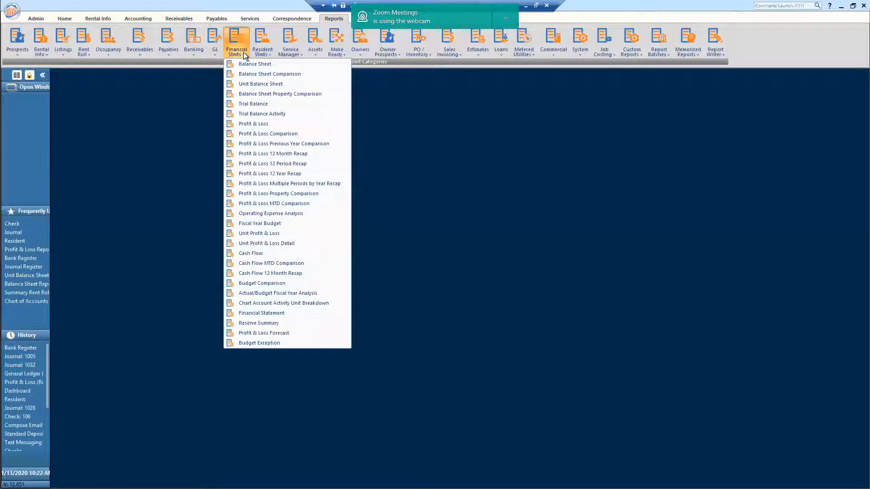
pyautogui.click(273, 125)
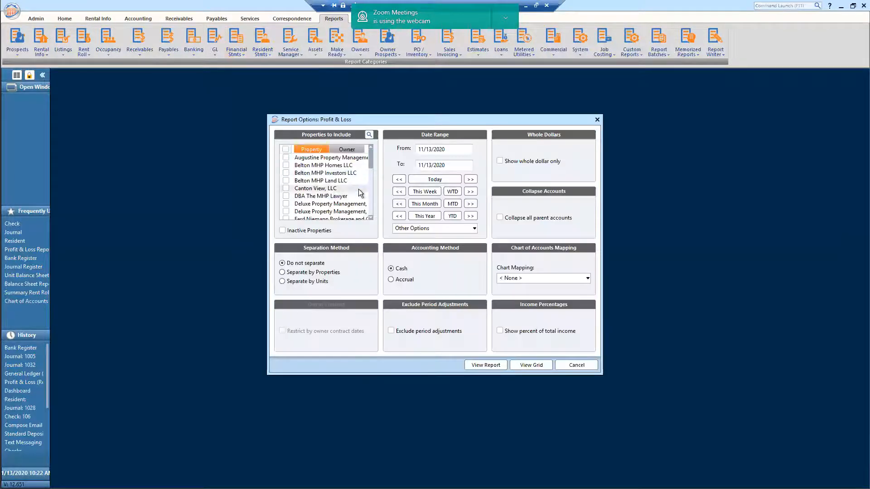
pyautogui.click(286, 165)
pyautogui.click(286, 173)
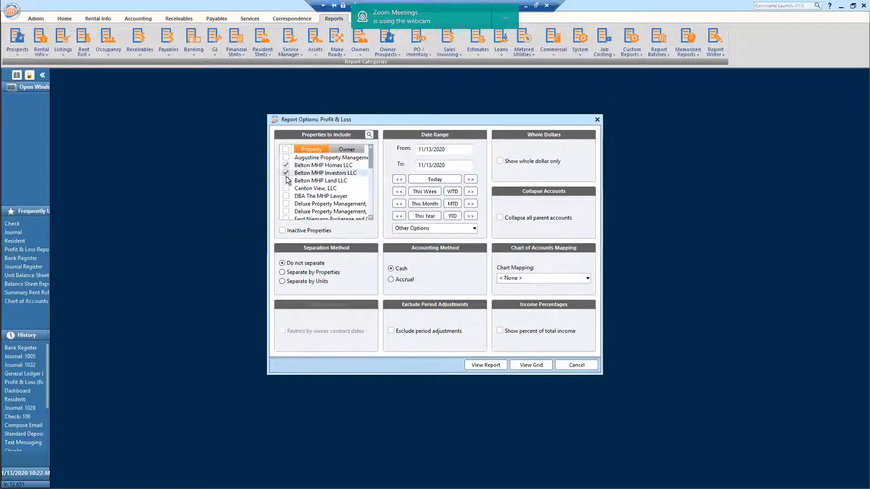
pyautogui.click(286, 181)
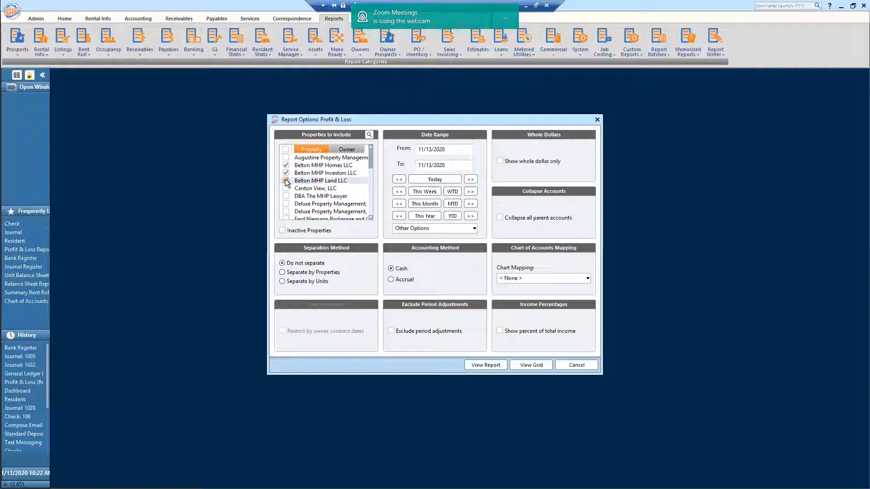
# - View the combined, unseparated Profit & Loss report for 10/01/2020 to 10/31/2020, and close it
pyautogui.click(399, 203)
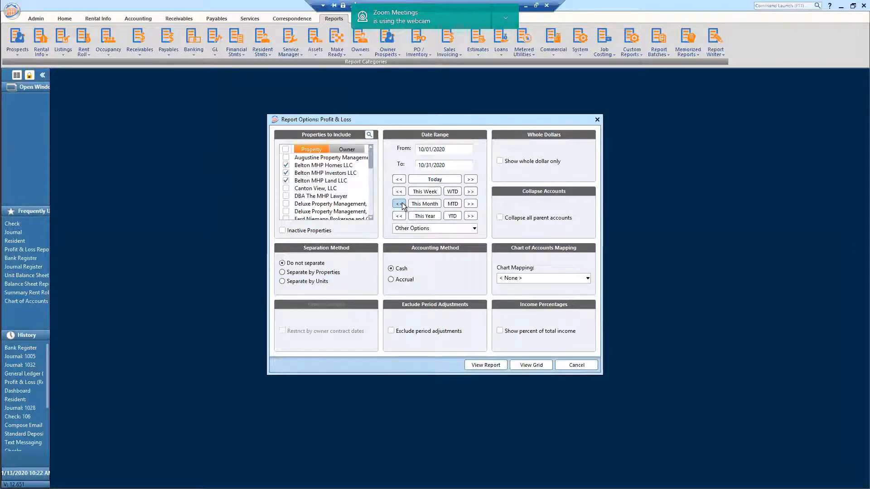
pyautogui.click(293, 274)
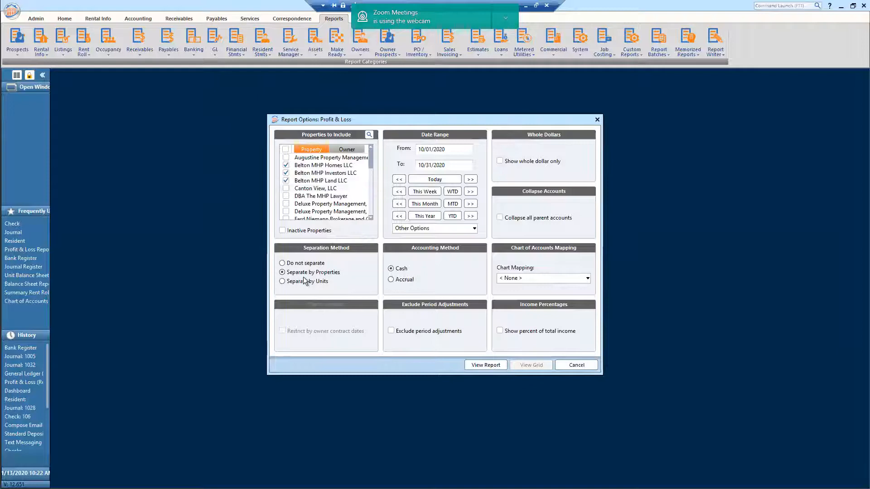
pyautogui.click(292, 264)
pyautogui.click(484, 365)
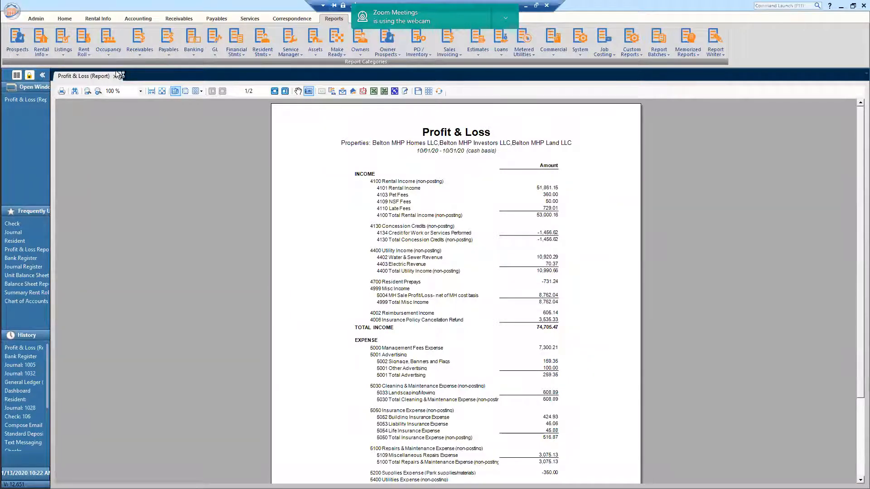
pyautogui.click(115, 77)
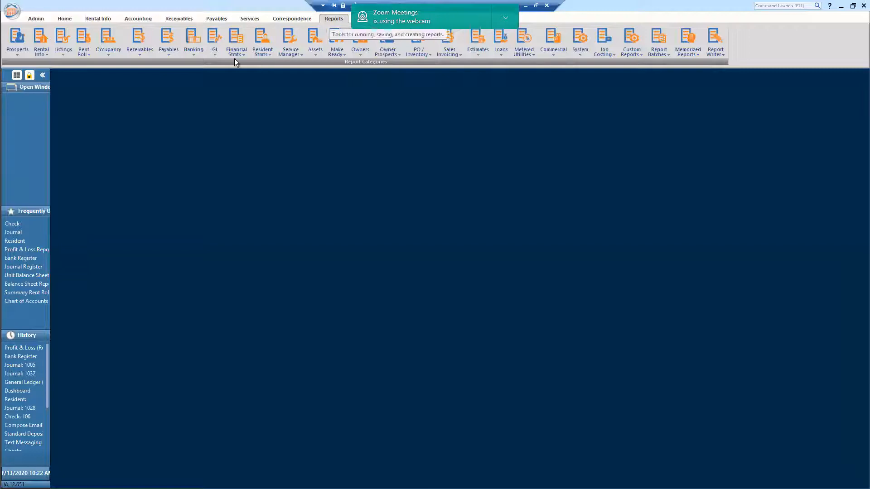
# - Generate a Profit & Loss report separated by properties for Belton MHP Homes, Investors and Land LLC, covering 10/01/2020 to 10/31/2020
pyautogui.click(232, 53)
pyautogui.click(241, 120)
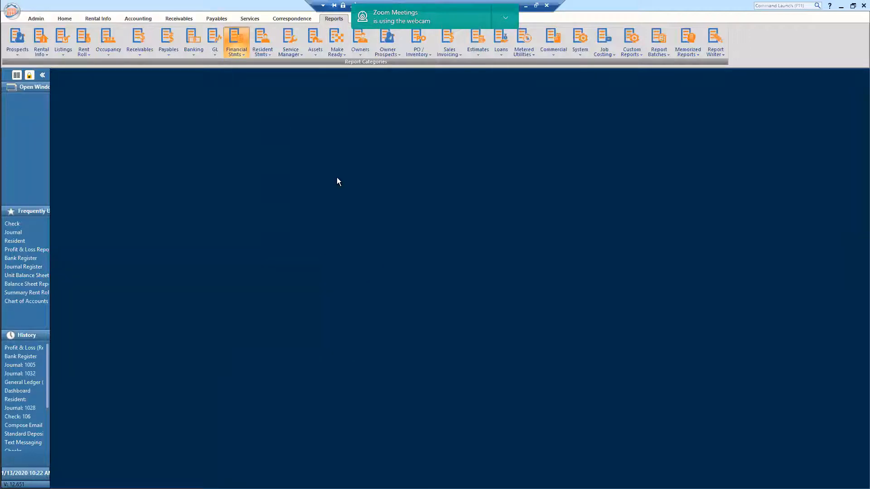
pyautogui.click(286, 164)
pyautogui.click(285, 173)
pyautogui.click(286, 181)
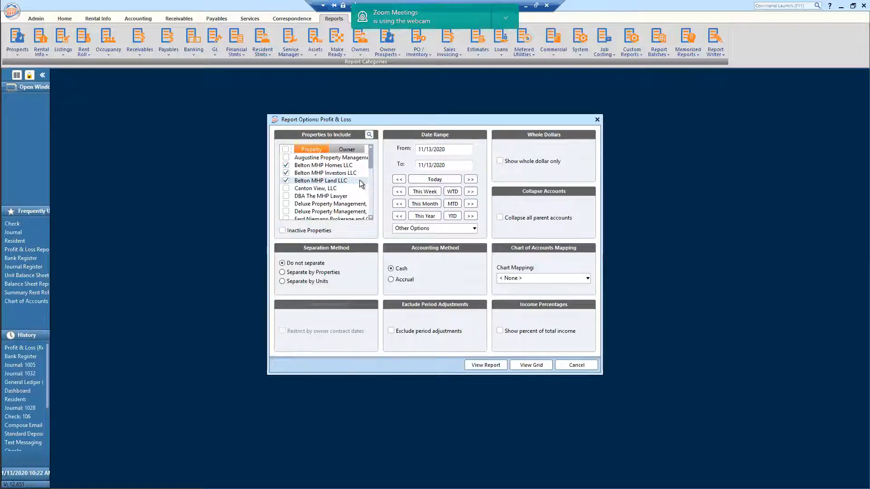
pyautogui.click(320, 273)
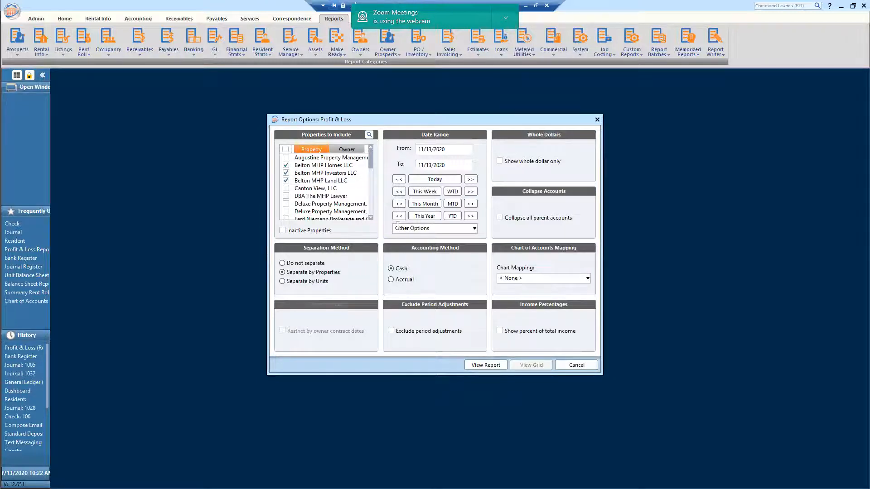
pyautogui.click(399, 203)
pyautogui.click(485, 365)
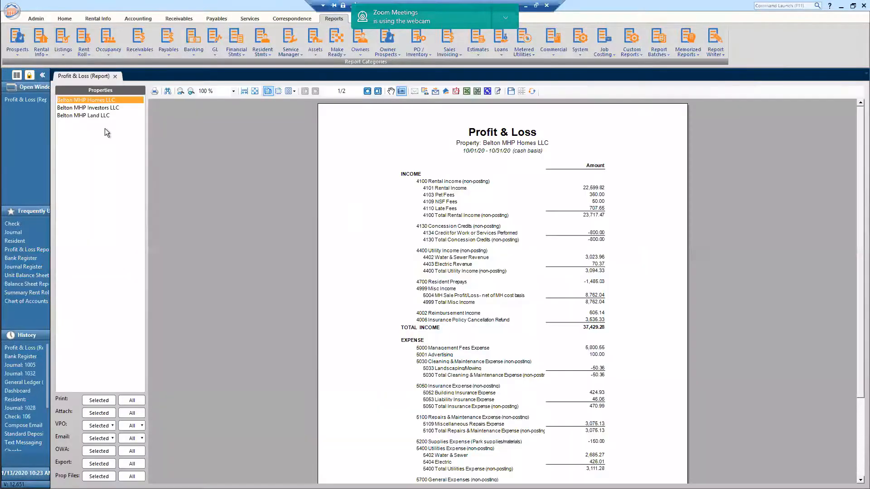
# - View the Belton MHP Investors LLC report, open the general ledger detail behind its total expense, and close that ledger
pyautogui.click(107, 107)
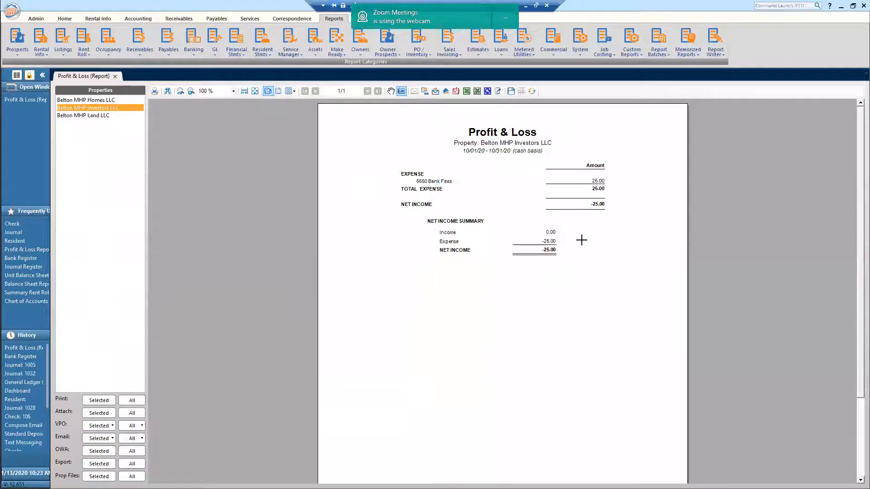
pyautogui.click(594, 189)
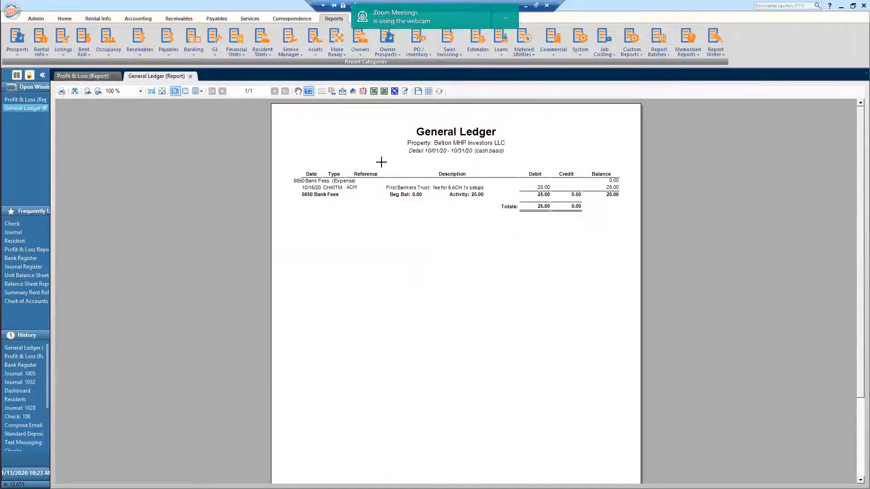
pyautogui.click(189, 76)
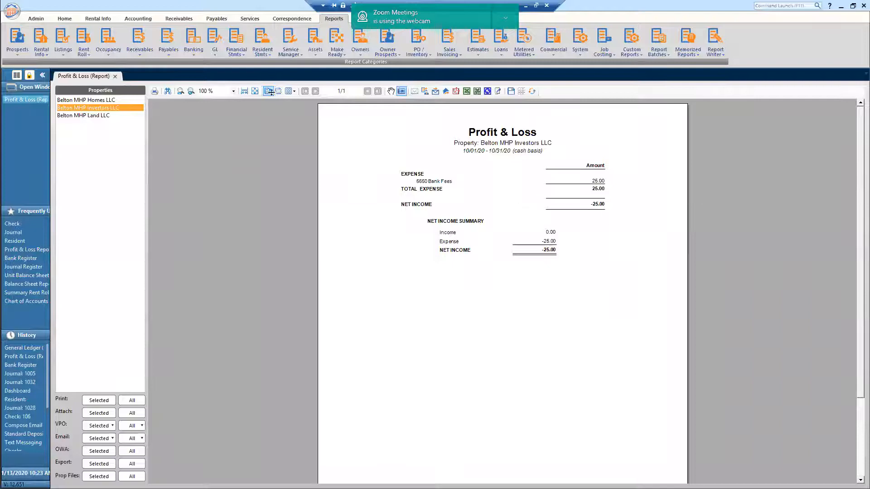
# - Email the Belton MHP Investors LLC Profit & Loss report to the recipient's e-mail address with the subject "B Investors PL"
pyautogui.click(434, 92)
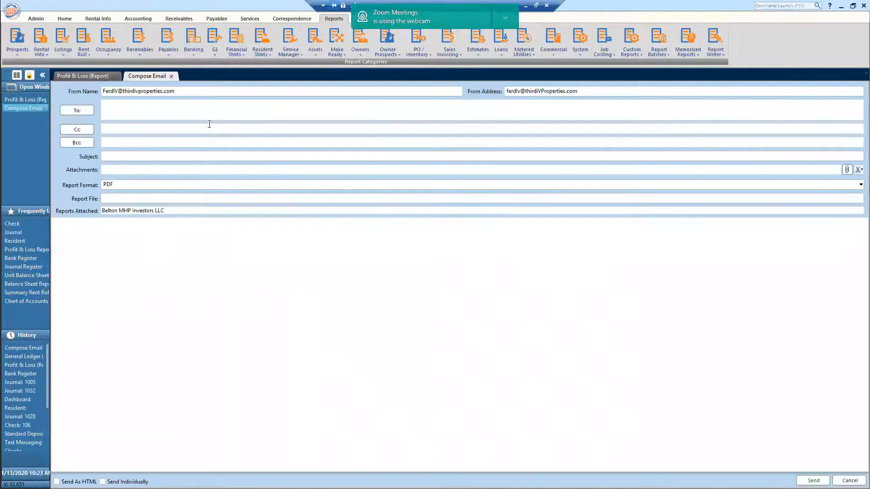
pyautogui.click(202, 113)
pyautogui.write('FerdIV@')
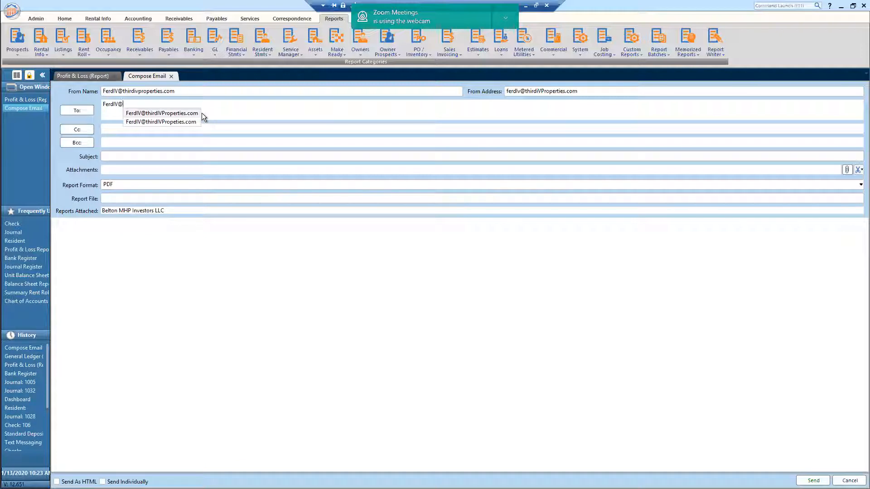
pyautogui.click(190, 113)
pyautogui.click(118, 157)
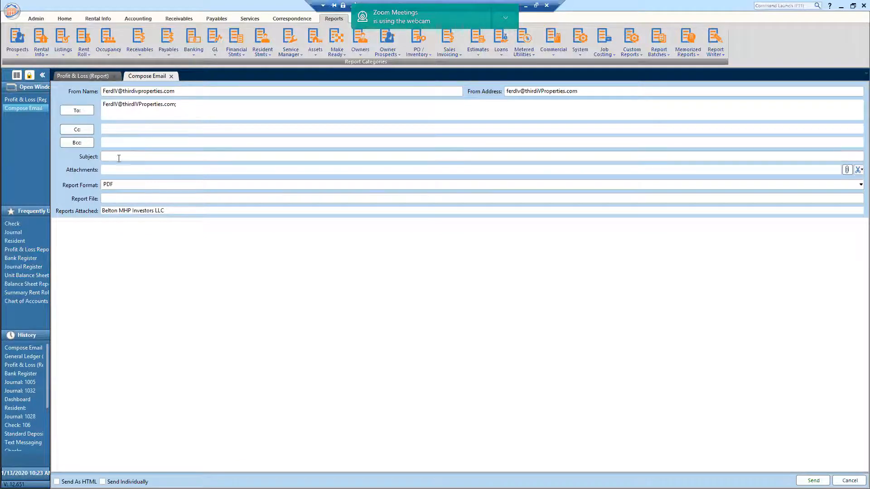
pyautogui.write('B Investors PL')
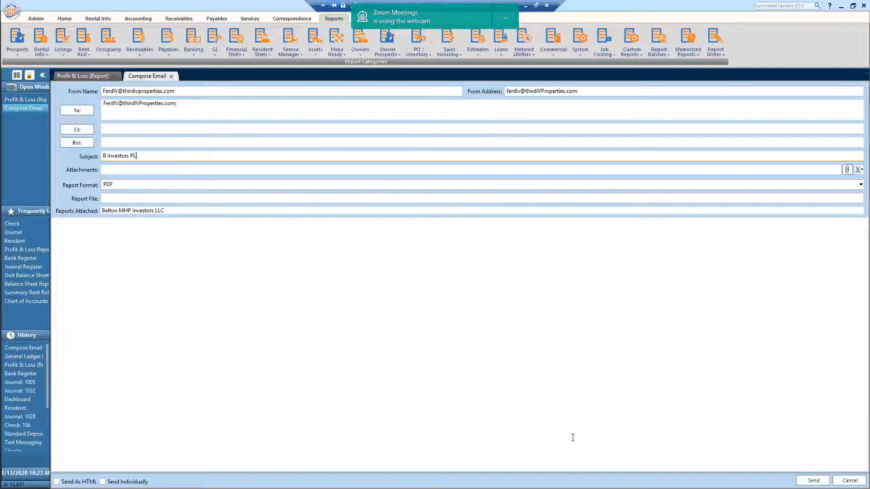
pyautogui.click(812, 480)
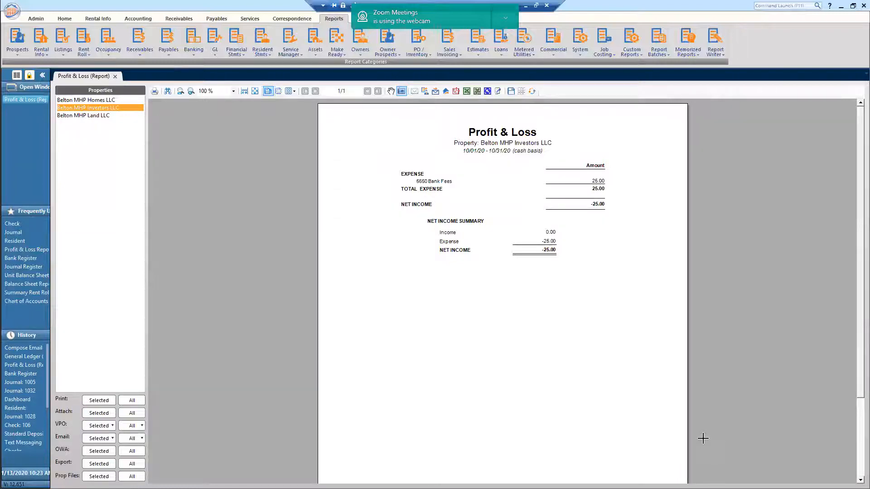
# - View the Belton MHP Homes LLC report, and trace Belton MHP Land LLC's management fees expense through the ledger to its check, closing both
pyautogui.click(101, 100)
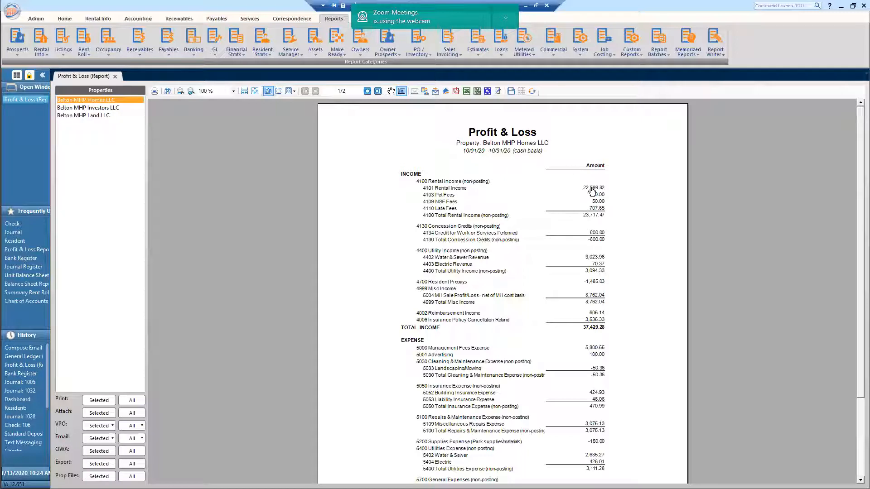
pyautogui.click(94, 116)
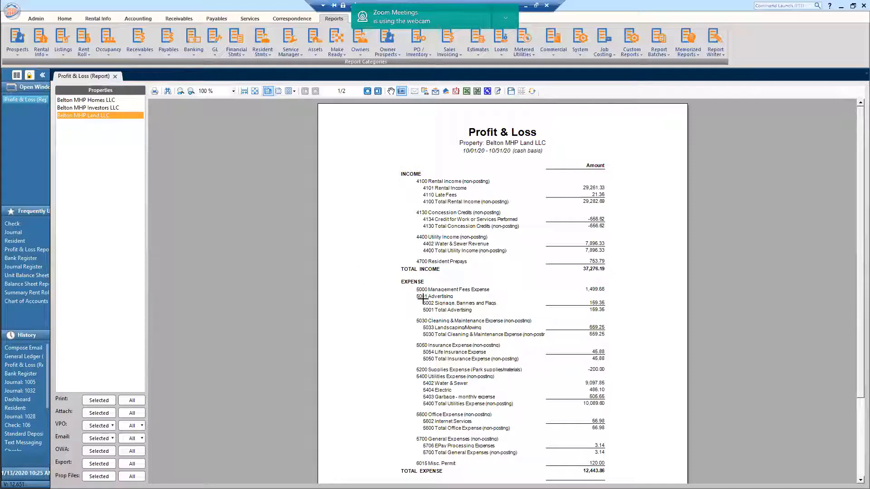
pyautogui.doubleClick(598, 289)
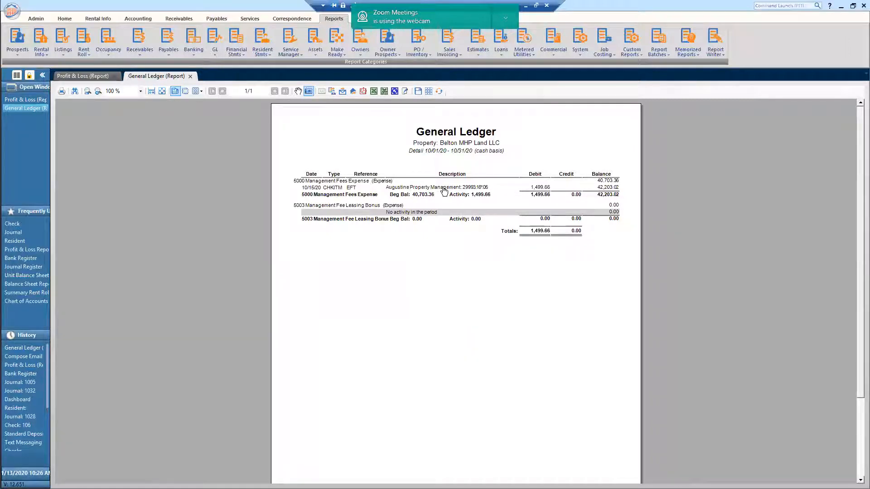
pyautogui.doubleClick(443, 190)
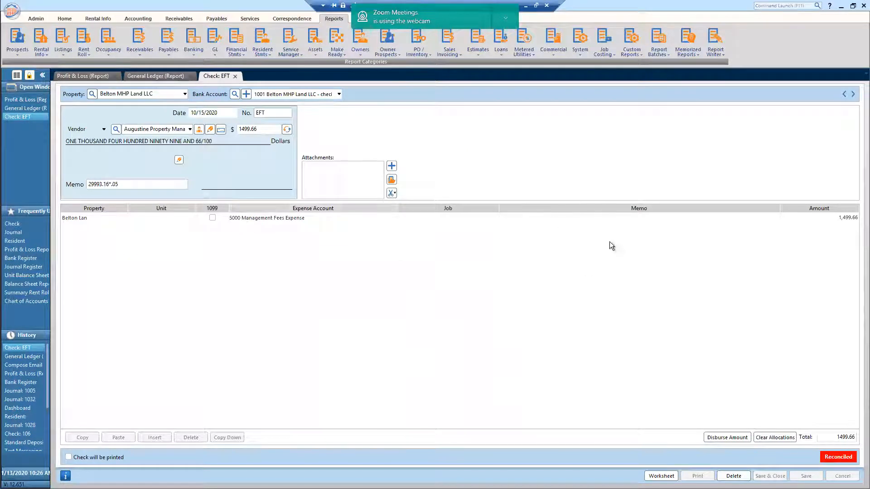
pyautogui.click(235, 77)
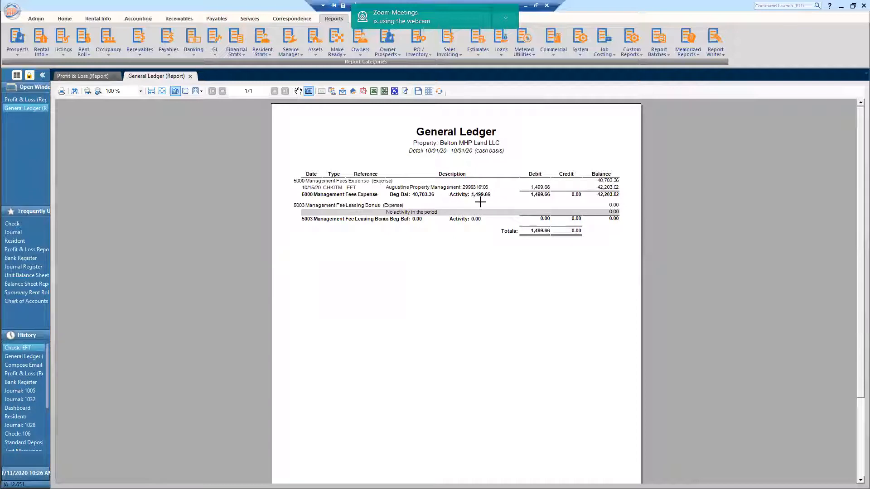
pyautogui.click(190, 76)
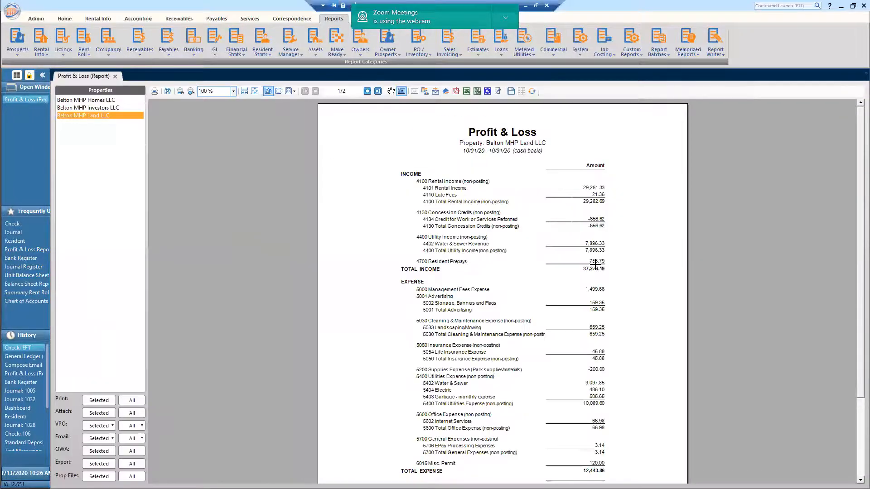
# - Inspect the ledger entries behind Belton MHP Land LLC's total advertising, and trace landscaping/mowing to its check, closing each view
pyautogui.click(593, 307)
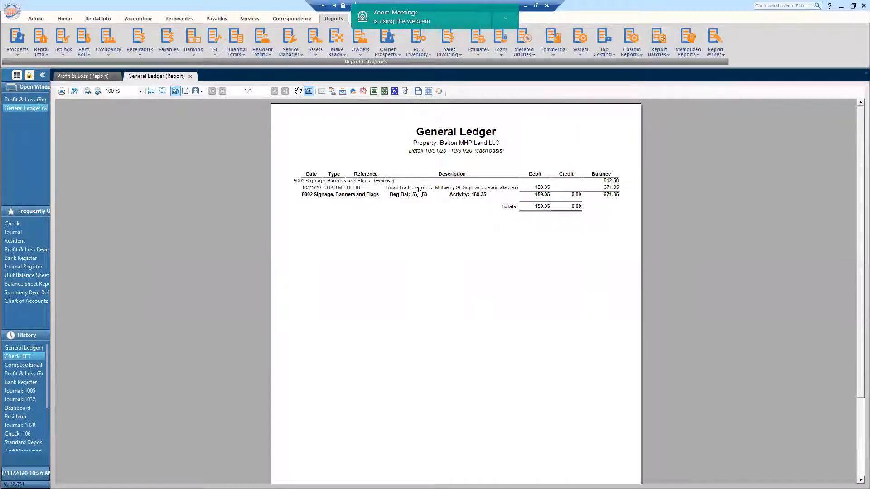
pyautogui.click(189, 76)
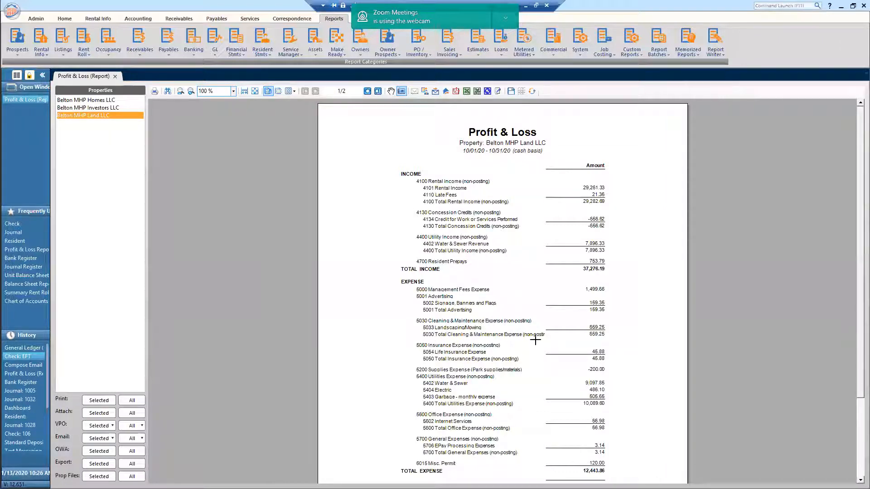
pyautogui.click(592, 329)
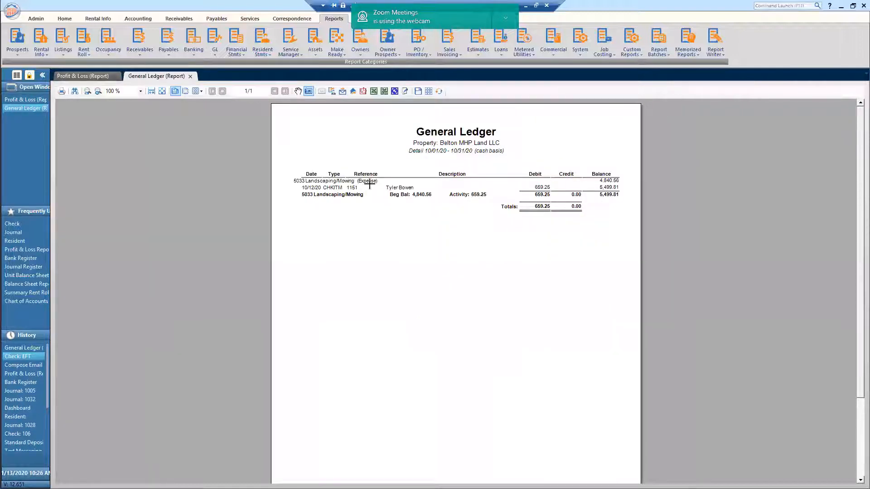
pyautogui.click(400, 188)
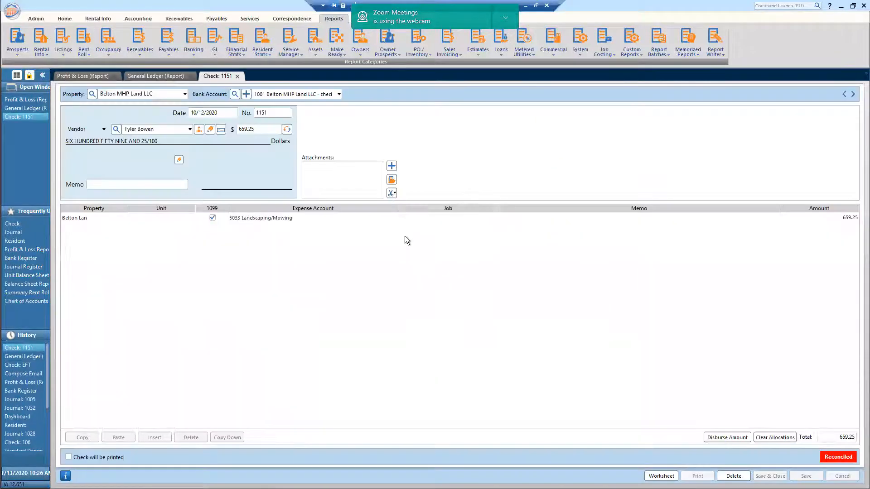
pyautogui.click(236, 77)
pyautogui.click(191, 76)
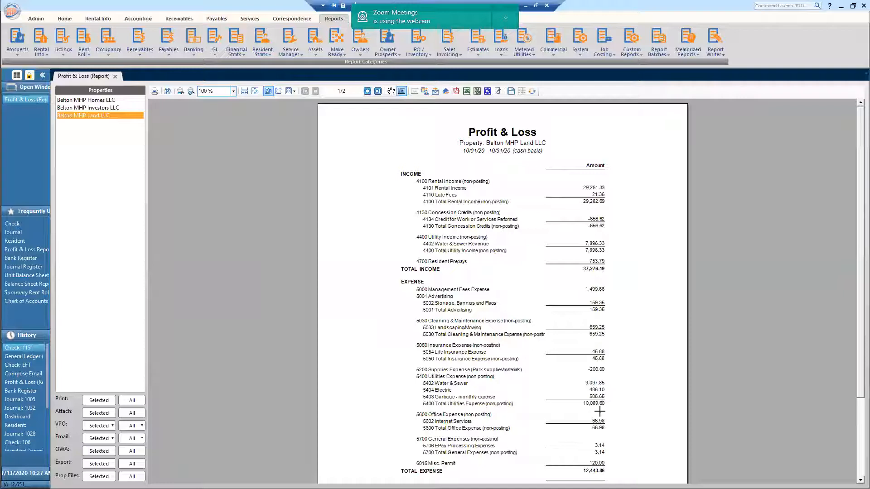
# - Inspect the ledger entries behind Belton MHP Land LLC's supplies expense, close that ledger, and view the report's net income summary
pyautogui.doubleClick(594, 370)
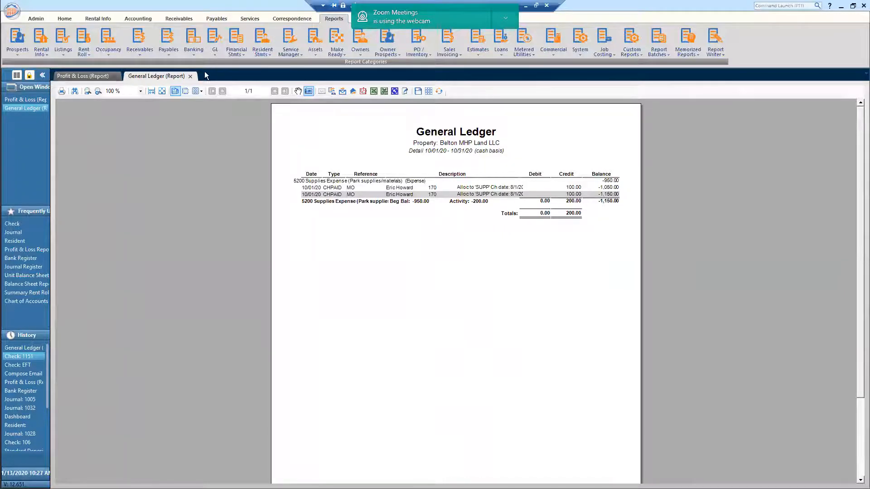
pyautogui.click(190, 76)
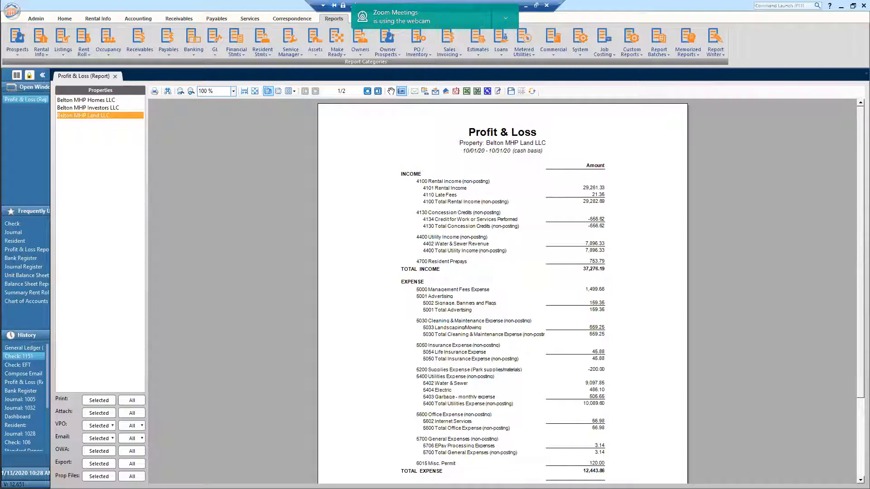
pyautogui.scroll(-3, 559, 307)
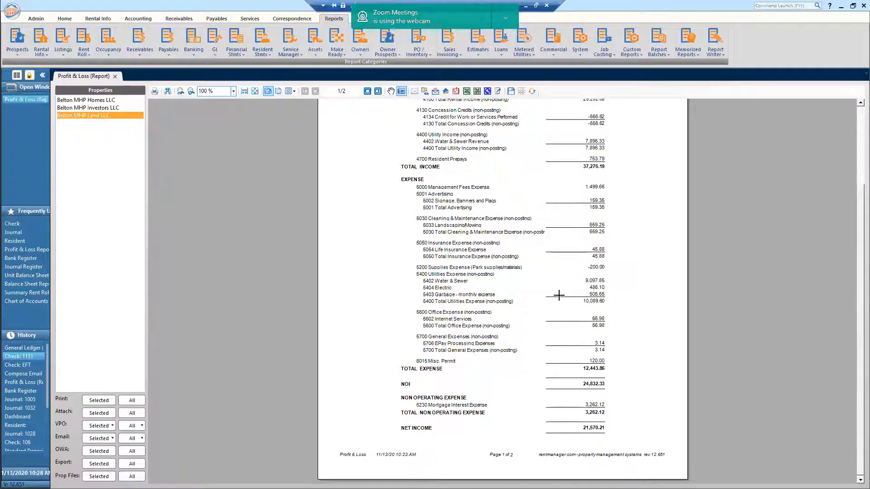
pyautogui.click(366, 92)
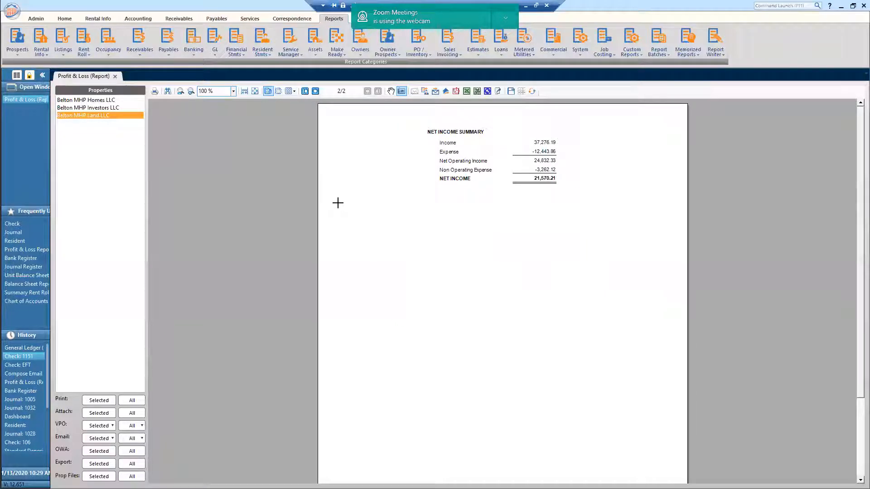
# - Review the income and expenses on the Belton MHP Homes LLC report, and return to the Belton MHP Land LLC report
pyautogui.click(101, 102)
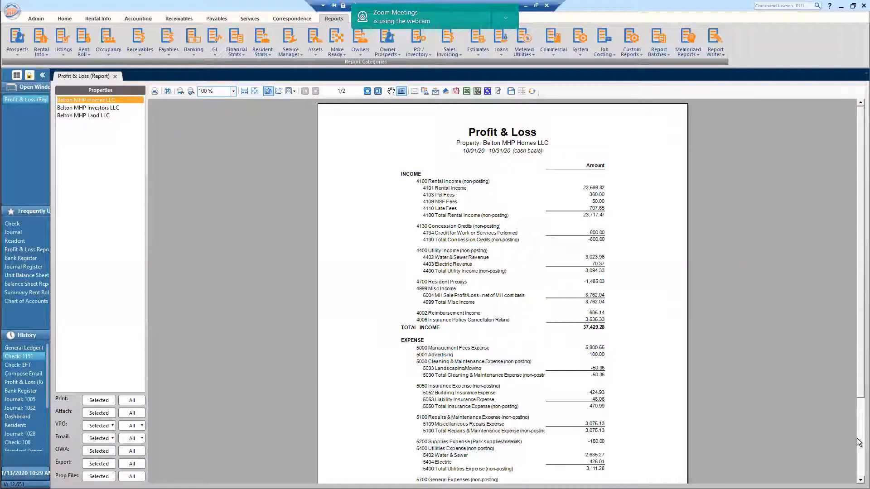
pyautogui.scroll(-3, 859, 436)
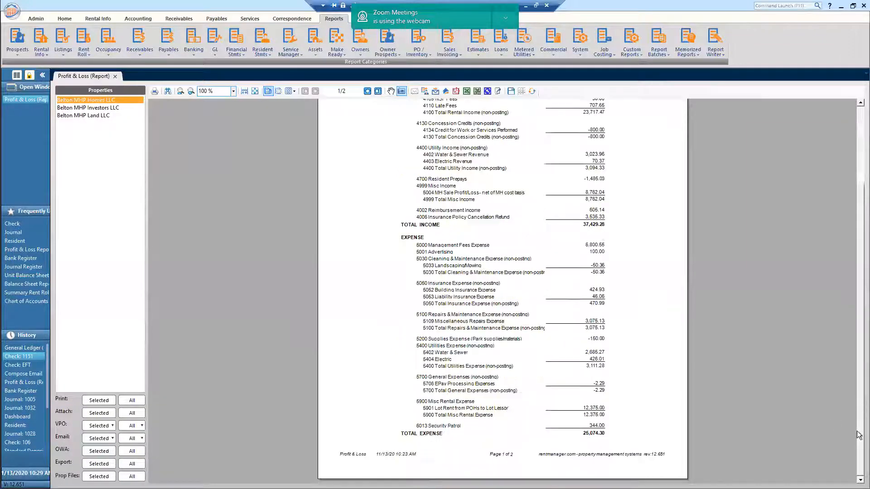
pyautogui.scroll(3, 434, 304)
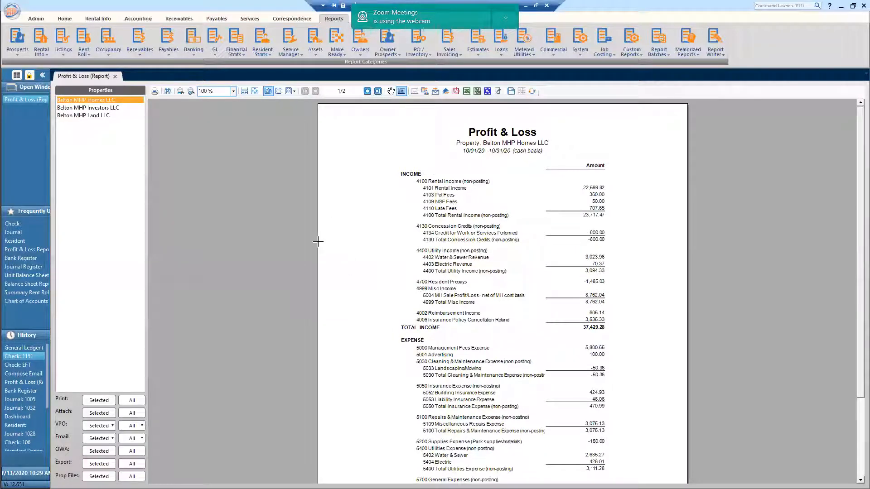
pyautogui.click(100, 116)
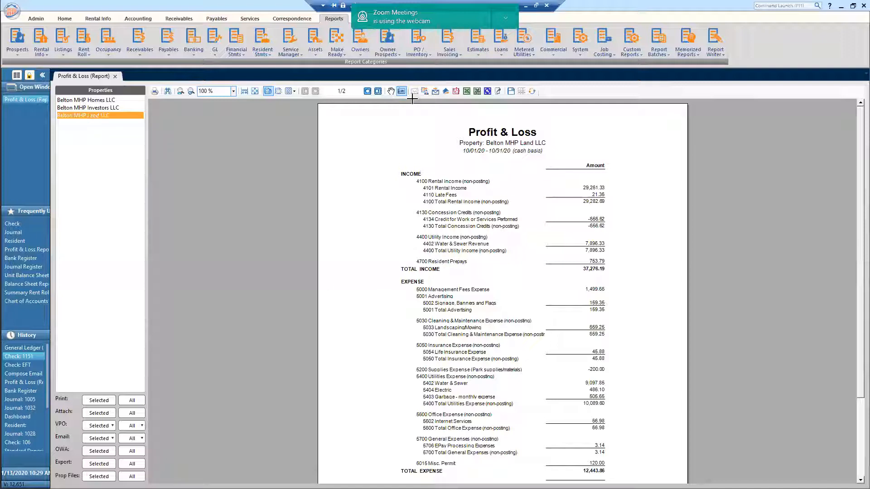
# - Inspect the ledger entries behind Belton MHP Homes LLC's advertising and landscaping/mowing expenses, closing each ledger
pyautogui.click(89, 100)
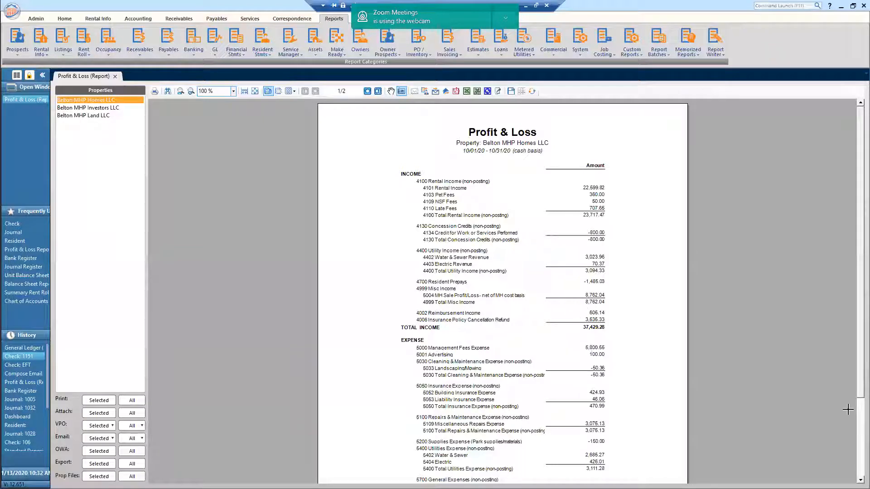
pyautogui.scroll(-3, 711, 345)
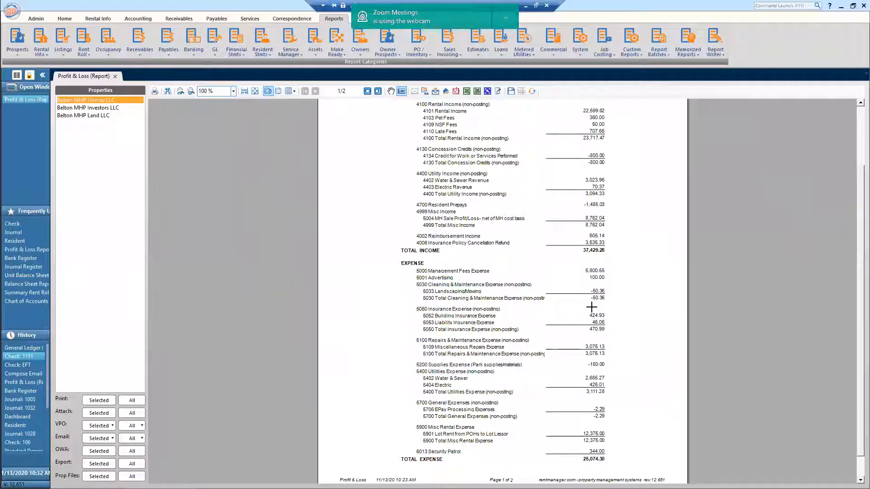
pyautogui.click(592, 280)
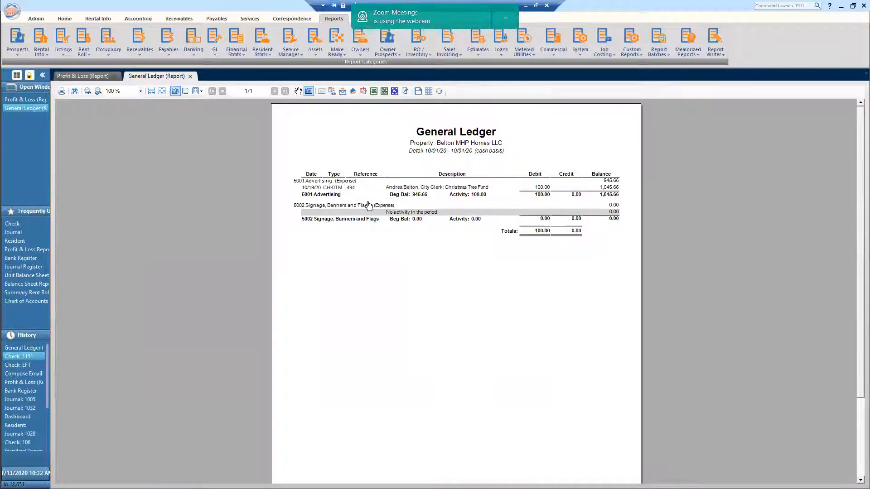
pyautogui.click(190, 76)
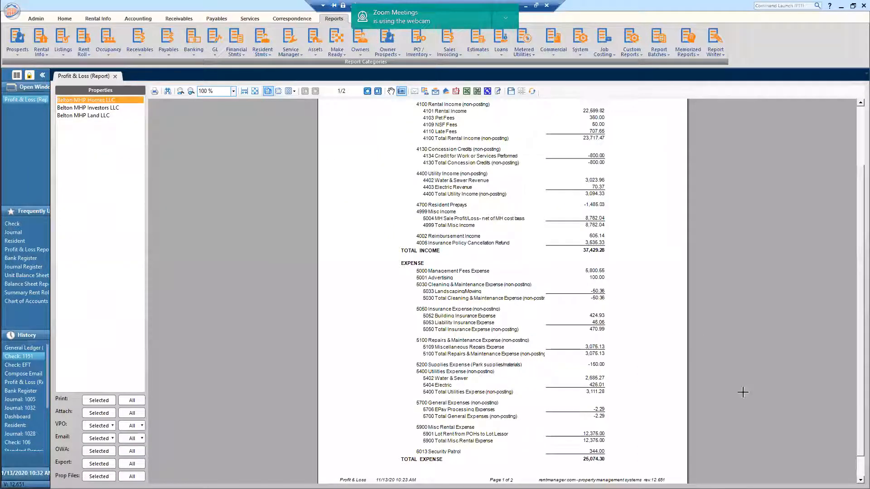
pyautogui.scroll(2, 858, 203)
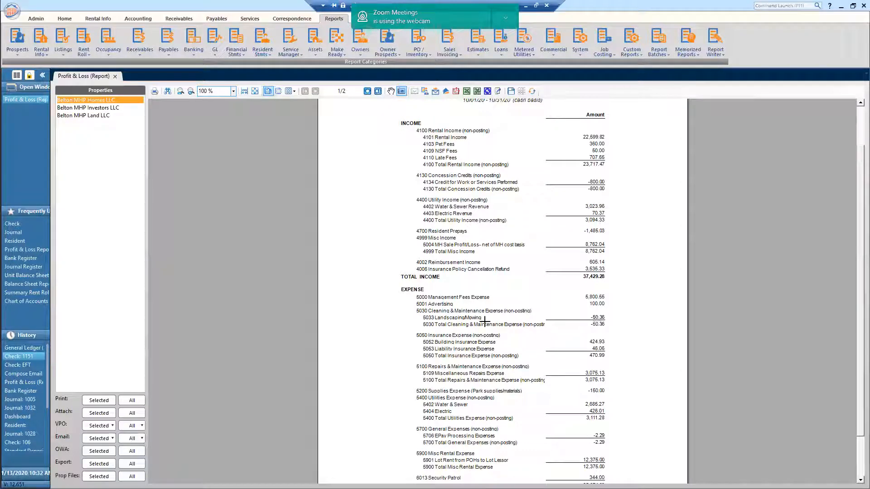
pyautogui.doubleClick(600, 320)
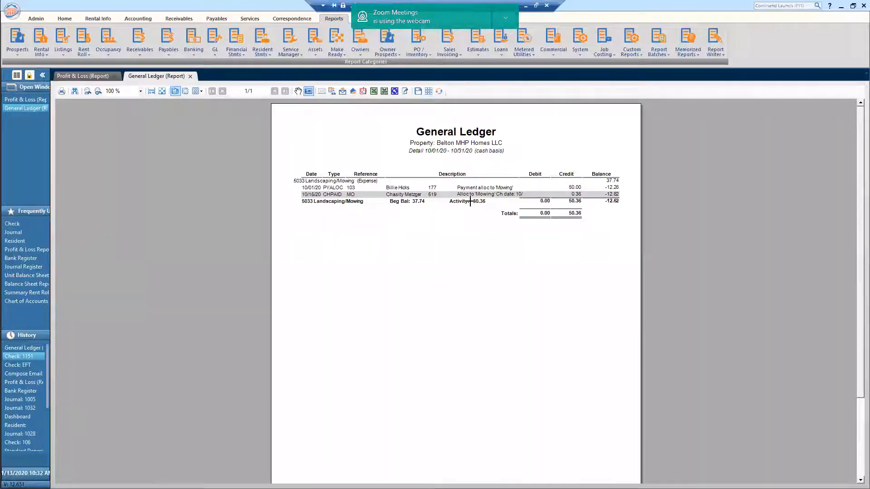
pyautogui.click(190, 76)
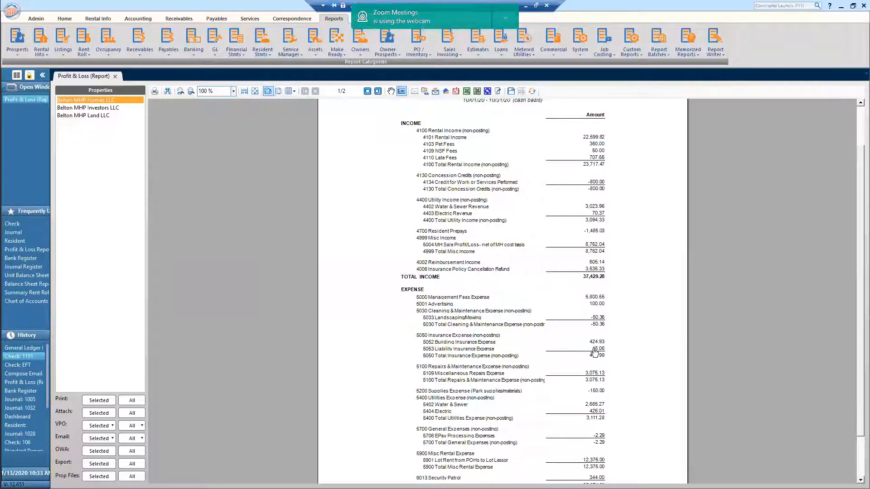
# - Trace Belton MHP Homes LLC's miscellaneous repairs expense through the ledger to the Augustine Property Management ACH check, and close the check
pyautogui.click(593, 376)
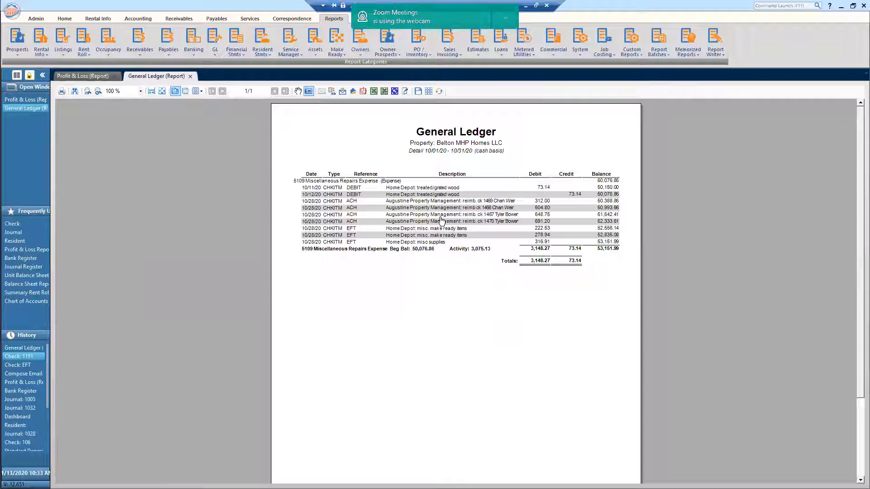
pyautogui.doubleClick(471, 211)
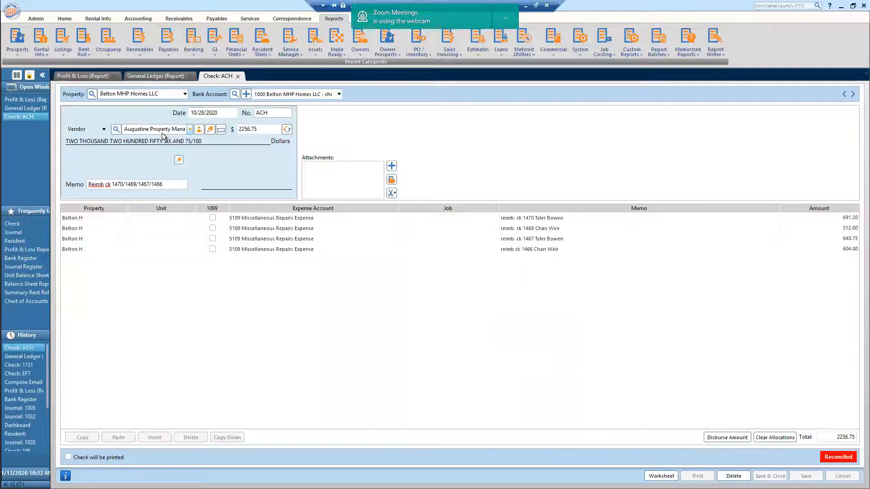
pyautogui.click(238, 76)
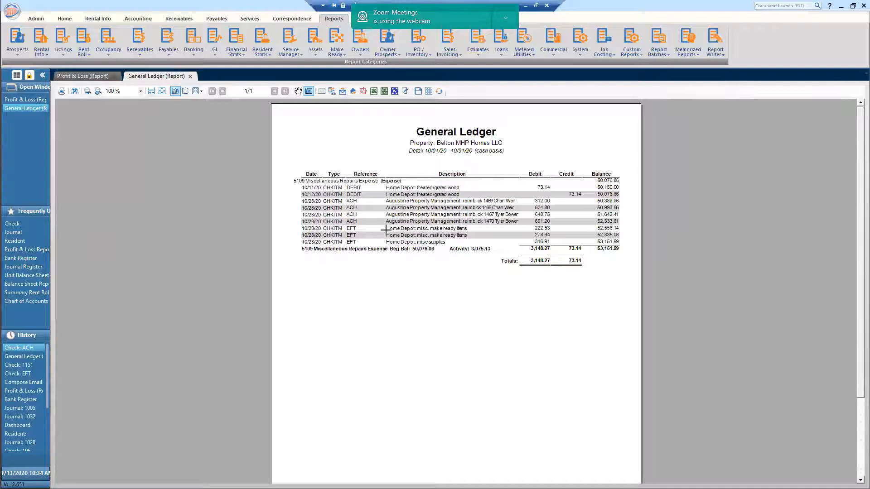
# - Open the Home Depot EFT check behind the misc. make ready items entry, and examine its deck supplies line for unit 179
pyautogui.click(441, 229)
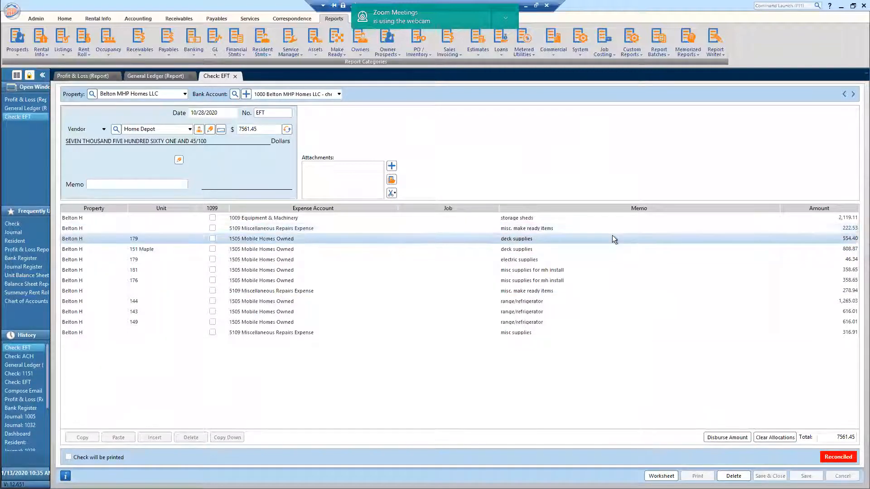
pyautogui.click(155, 238)
pyautogui.click(544, 240)
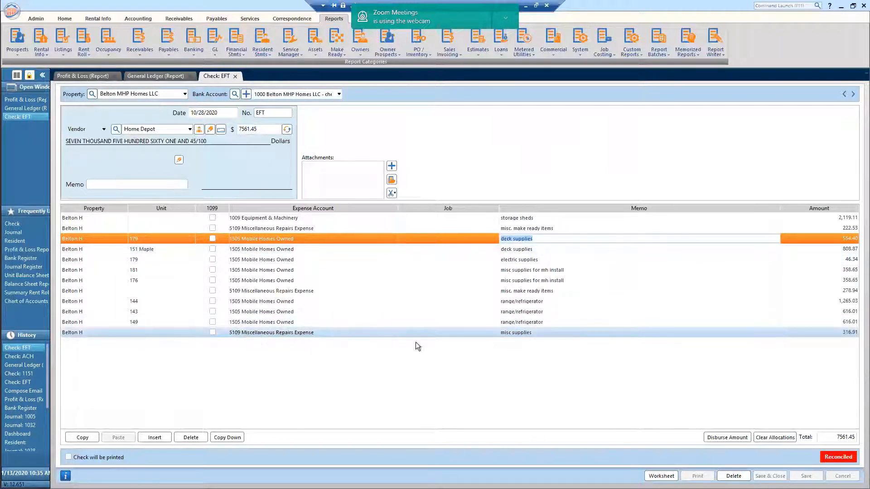
# - Assign unit 179 to the first misc. make ready items line and 181 to the second and to misc supplies, closing the check and ledger
pyautogui.click(156, 229)
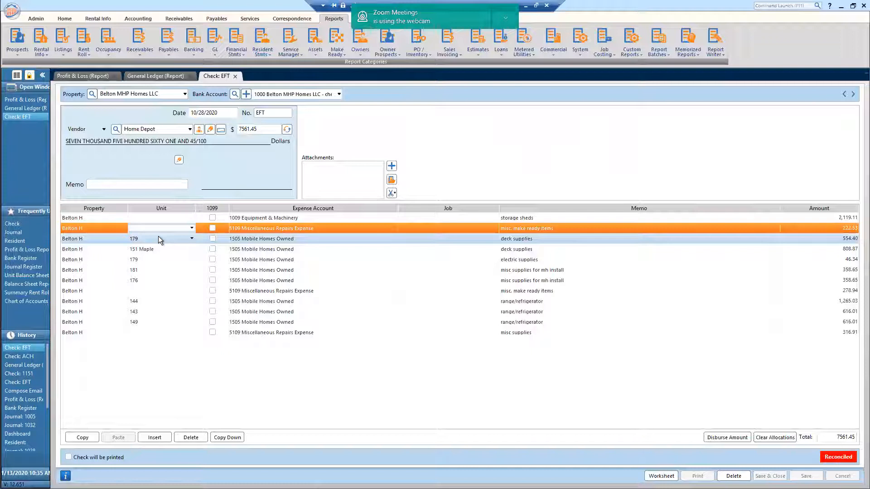
pyautogui.click(165, 290)
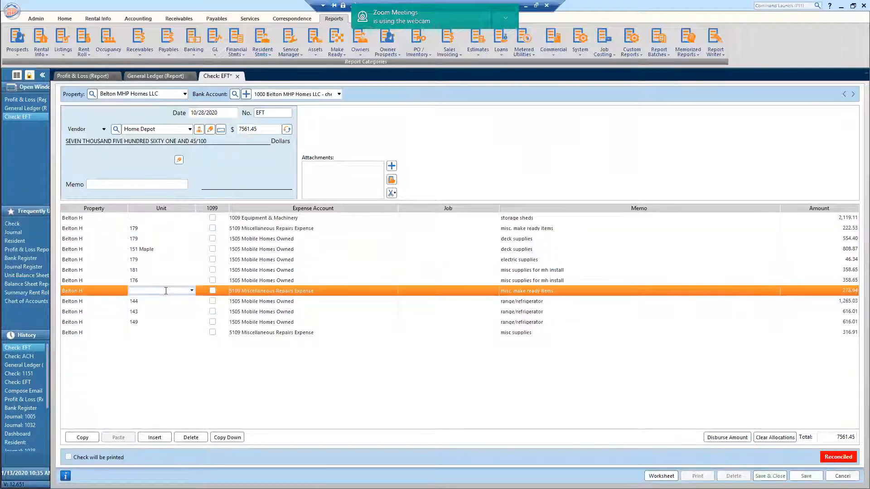
pyautogui.write('181')
pyautogui.click(178, 331)
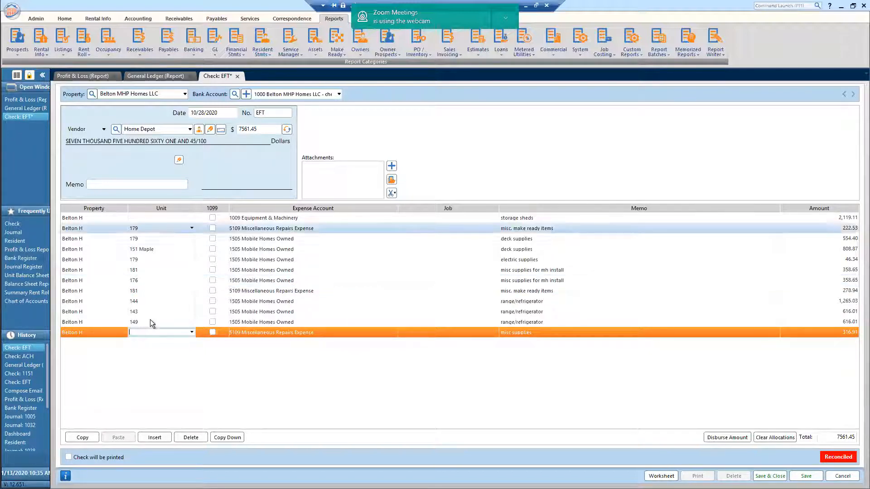
pyautogui.write('181')
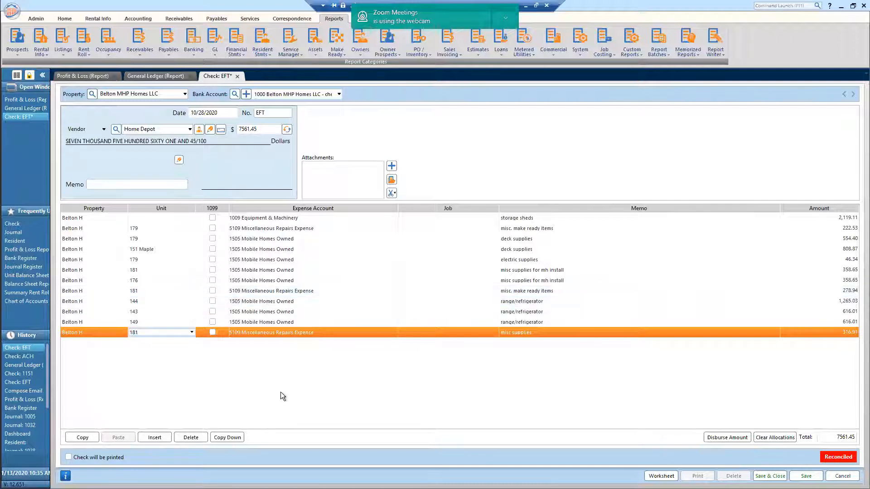
pyautogui.click(461, 354)
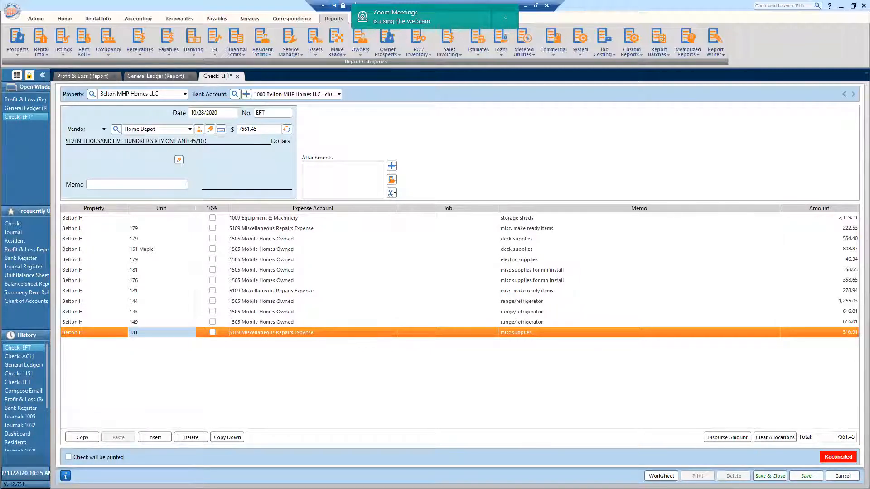
pyautogui.click(237, 76)
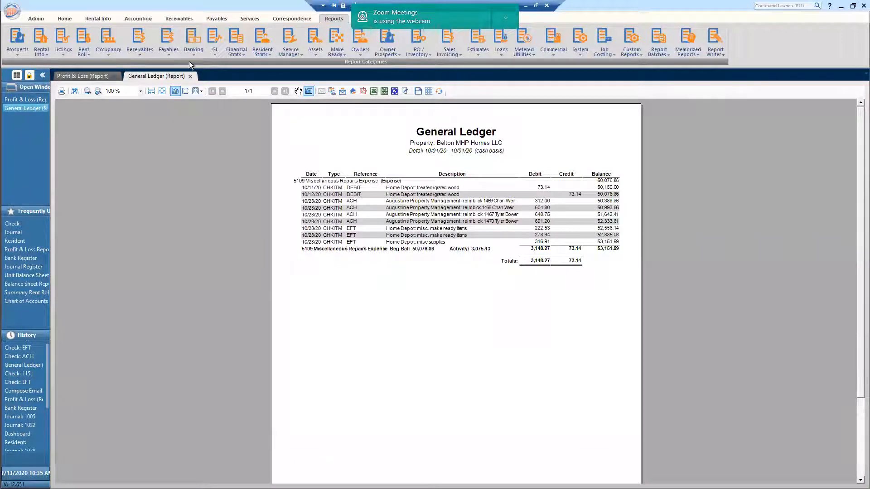
pyautogui.click(191, 76)
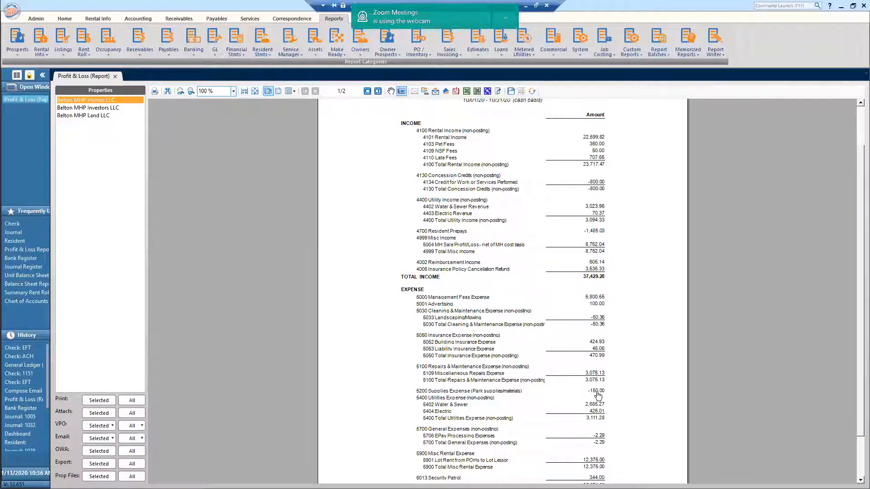
# - Inspect the ledger entries behind Belton MHP Homes LLC's supplies expense twice, closing the ledger each time
pyautogui.click(583, 385)
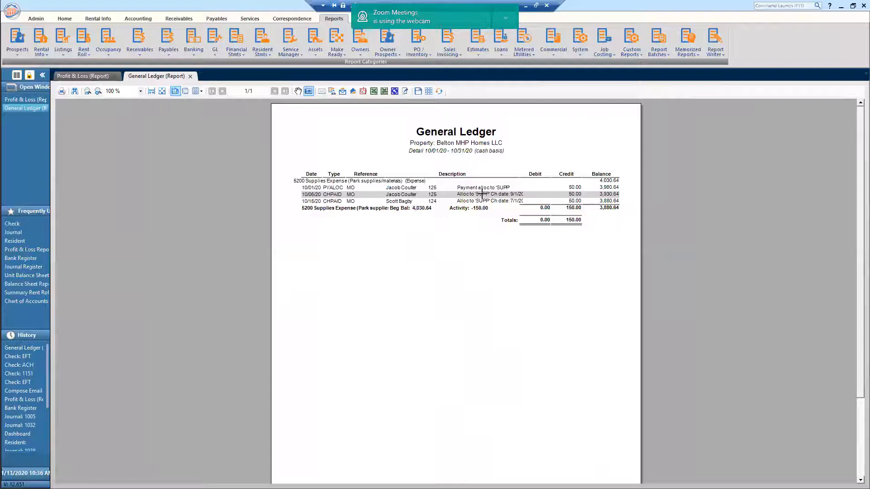
pyautogui.click(189, 76)
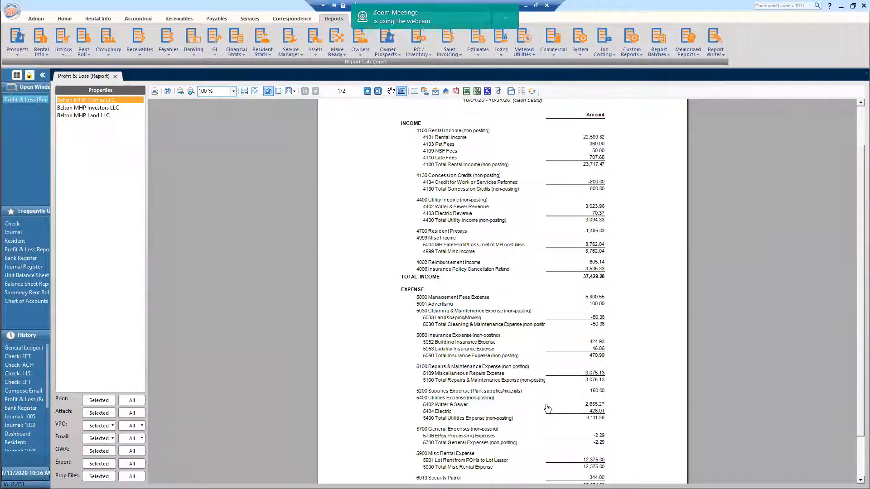
pyautogui.click(596, 393)
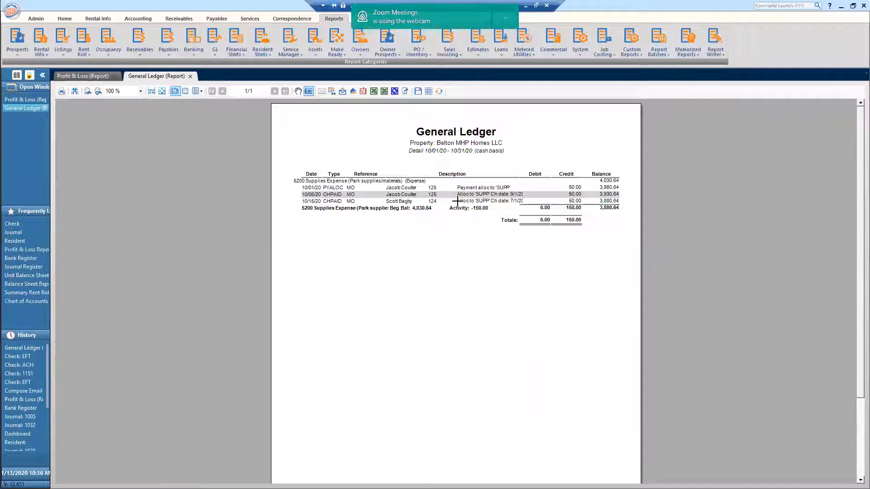
pyautogui.click(190, 77)
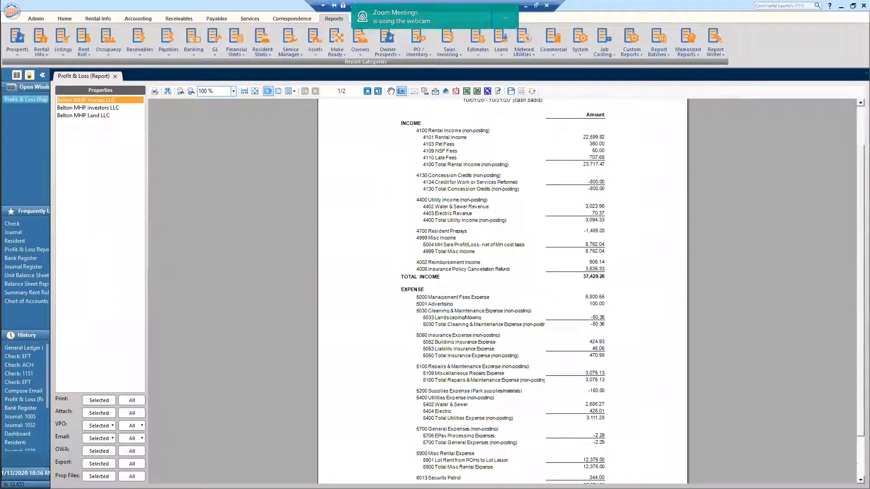
# - Trace Belton MHP Homes LLC's lot rent from POHs expense through the ledger to its EFT check, and minimize the remote session
pyautogui.scroll(-3, 505, 340)
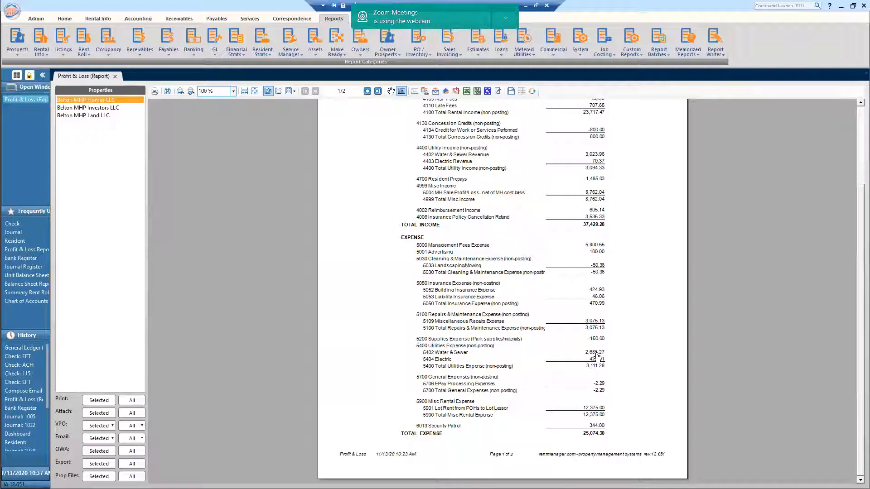
pyautogui.doubleClick(593, 411)
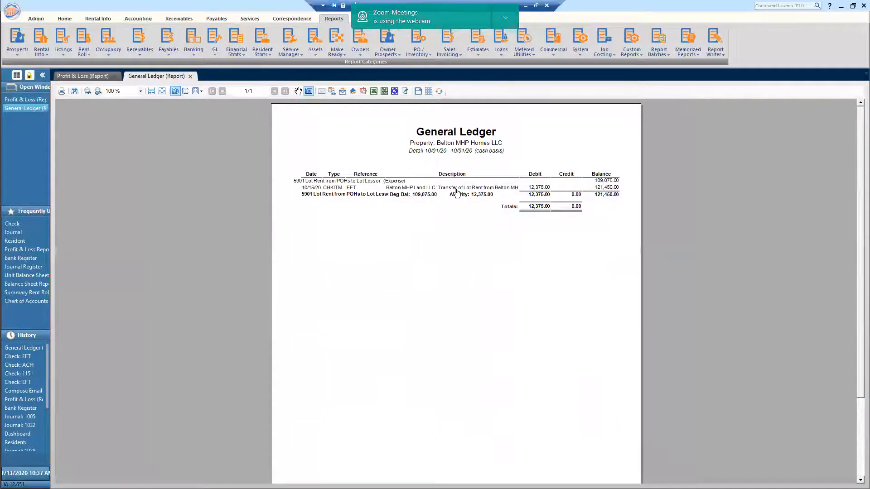
pyautogui.doubleClick(470, 206)
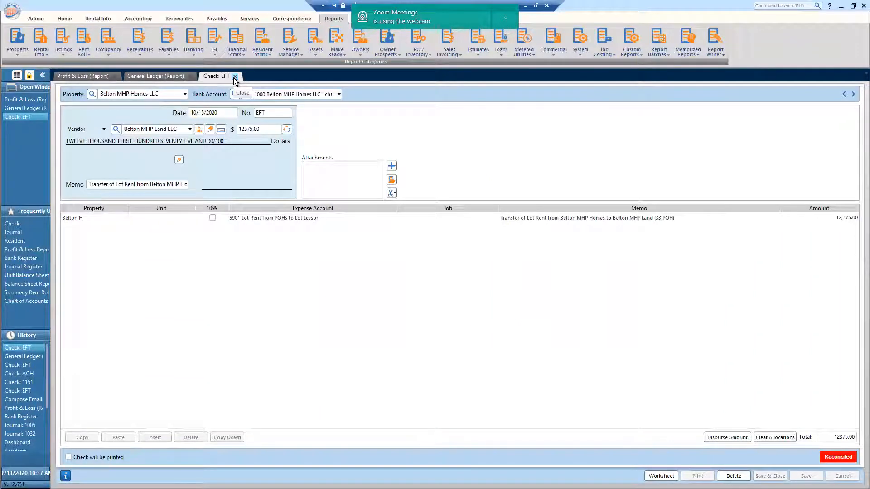
pyautogui.click(525, 8)
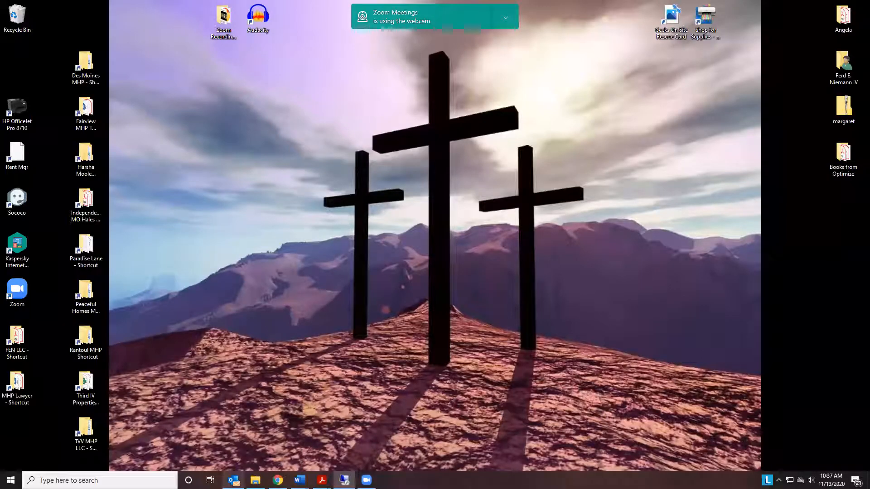
# - Switch to Outlook, look through the Peaceful Homes MHP and Inbox mail folders for the park site map, and minimize Outlook
pyautogui.click(234, 480)
pyautogui.scroll(-10, 55, 287)
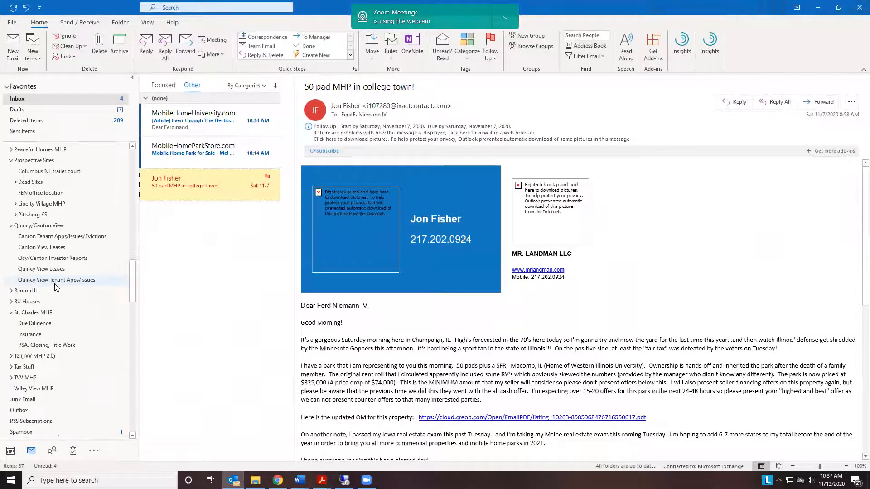
pyautogui.scroll(3, 55, 287)
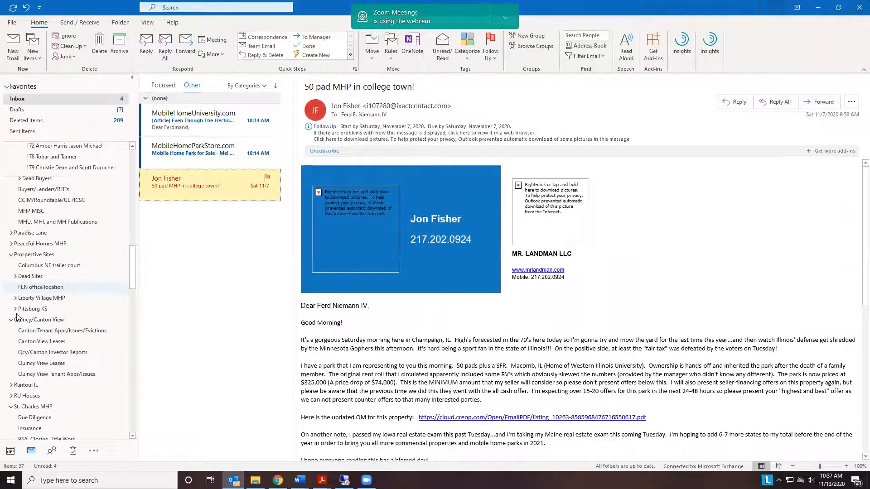
pyautogui.click(11, 244)
pyautogui.click(39, 244)
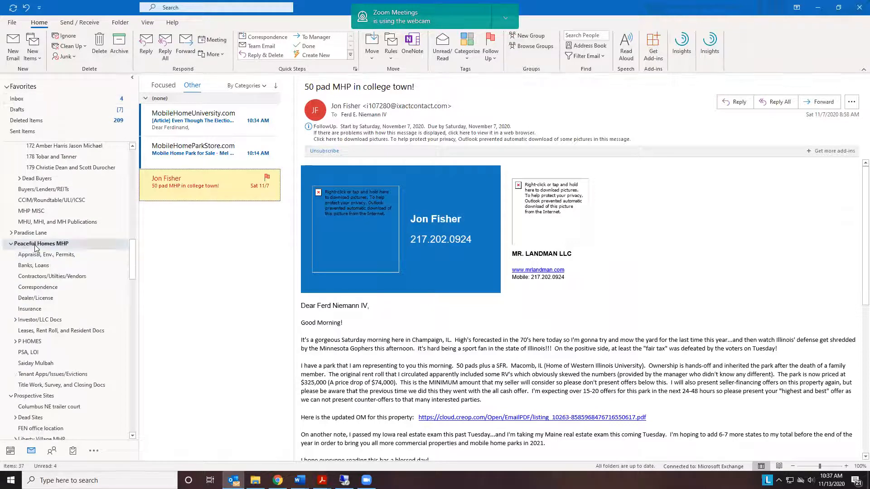
pyautogui.click(17, 98)
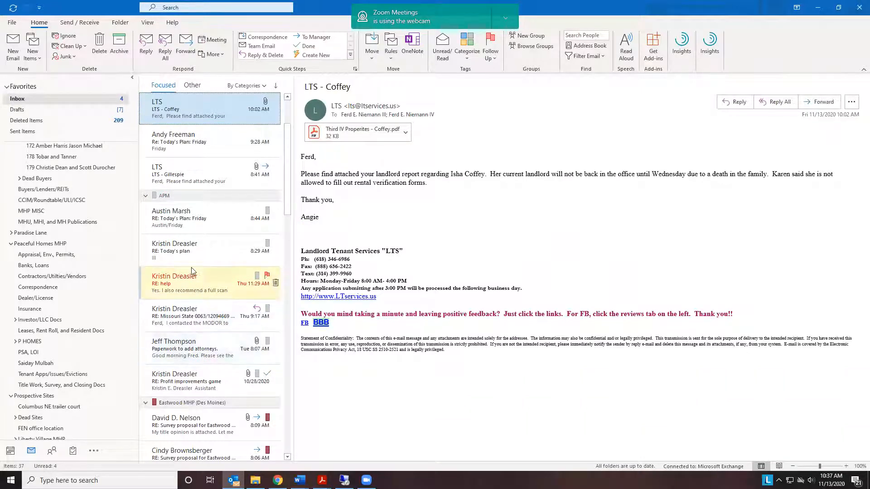
pyautogui.scroll(2, 188, 319)
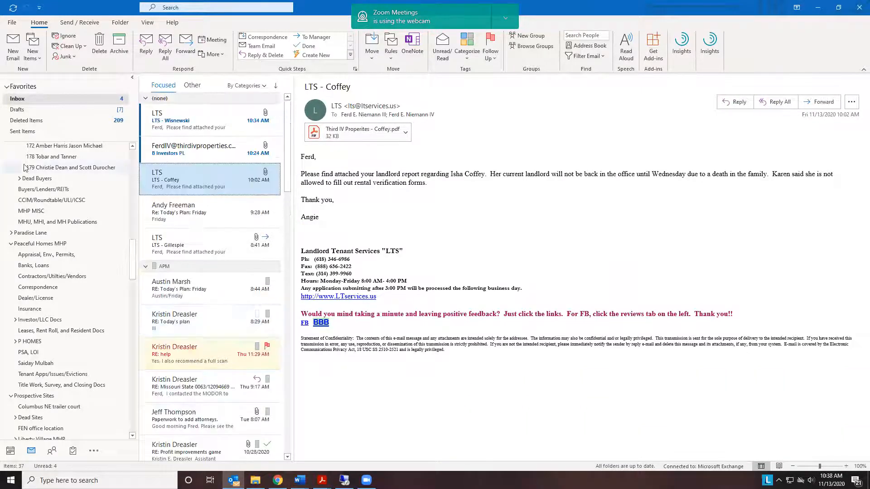
pyautogui.click(41, 244)
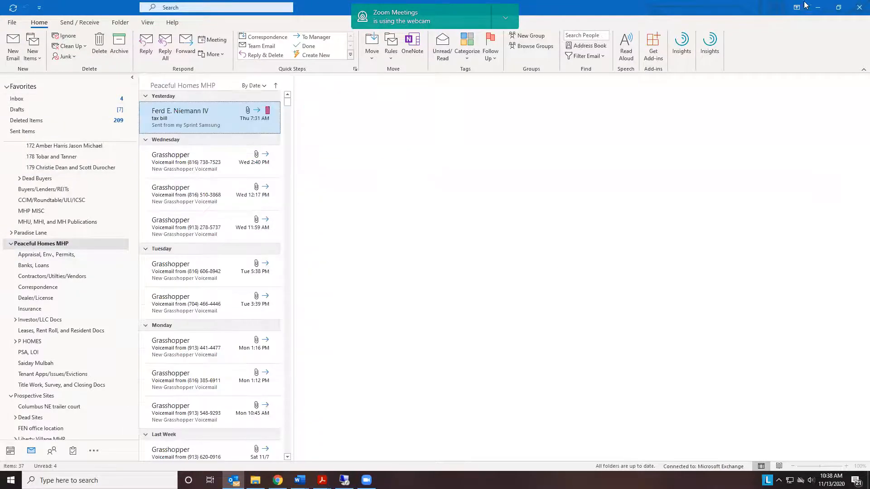
pyautogui.click(817, 11)
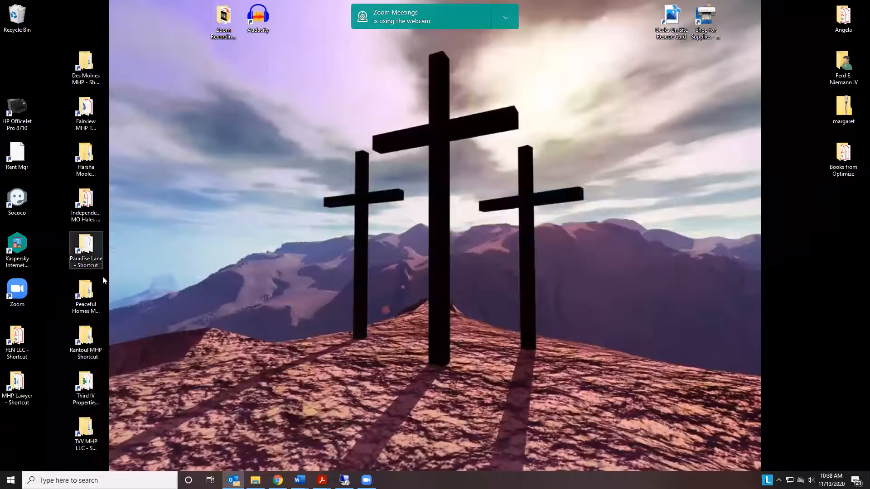
# - Open the Peaceful Homes MHP documents folder in File Explorer, enlarge its window to examine the subfolders, and close it
pyautogui.doubleClick(99, 301)
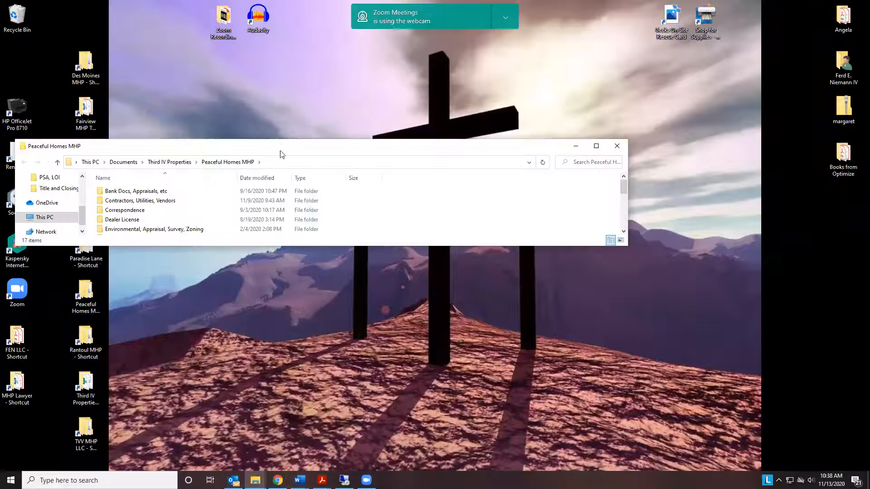
pyautogui.doubleClick(282, 143)
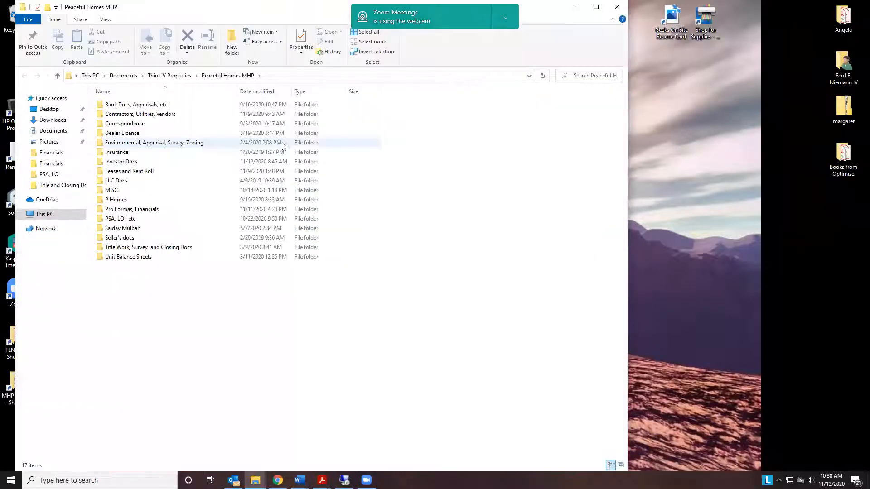
pyautogui.click(616, 7)
# - Return to Outlook and open Belton MHP Site Map whitelisted.pdf from the Site Maps 11012020 email in Augustine PM, maximizing the map window
pyautogui.click(234, 481)
pyautogui.scroll(6, 40, 222)
pyautogui.scroll(8, 41, 226)
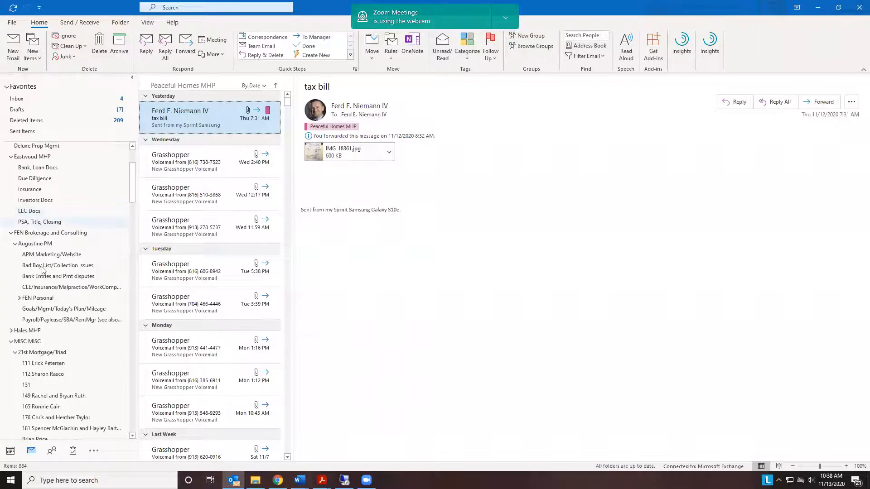
pyautogui.click(45, 243)
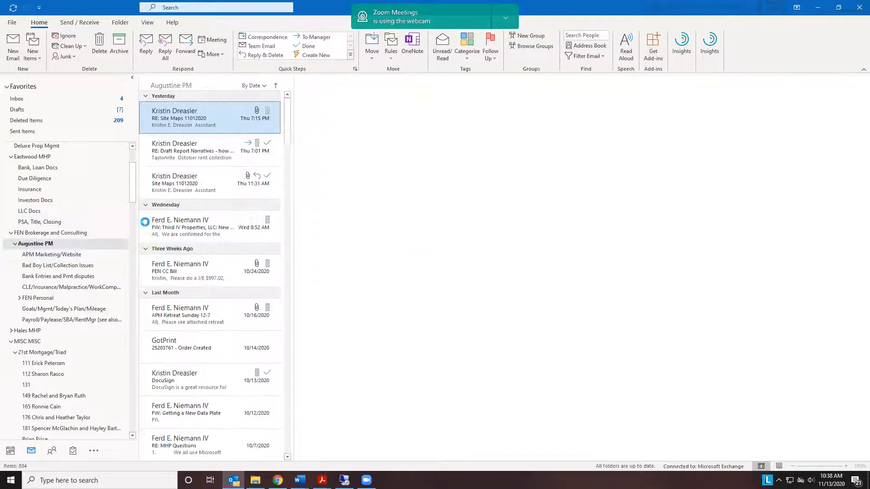
pyautogui.click(211, 121)
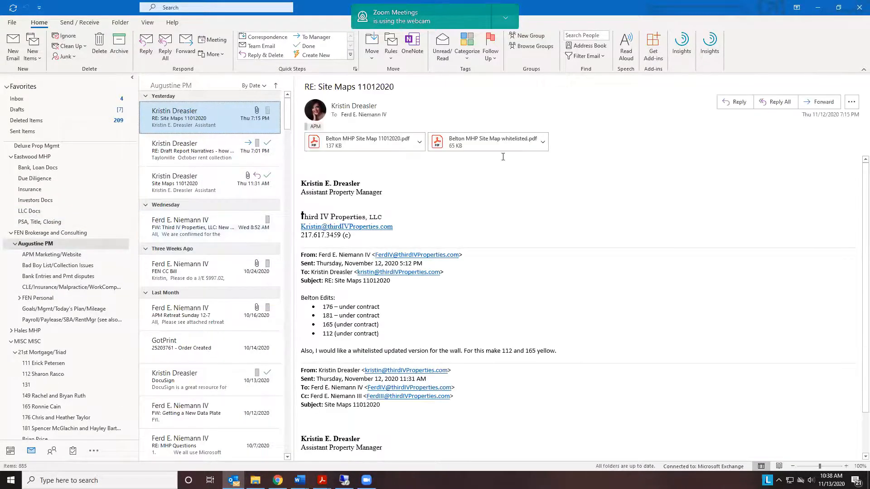
pyautogui.click(508, 142)
pyautogui.doubleClick(507, 141)
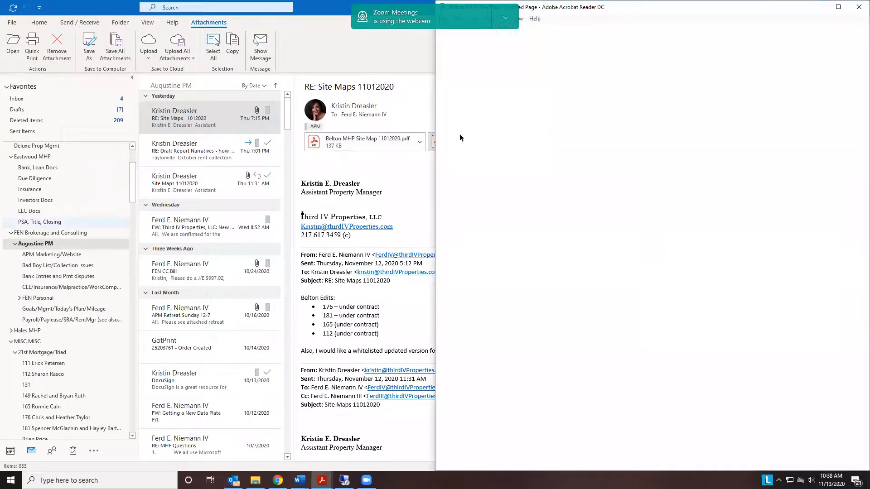
pyautogui.click(838, 7)
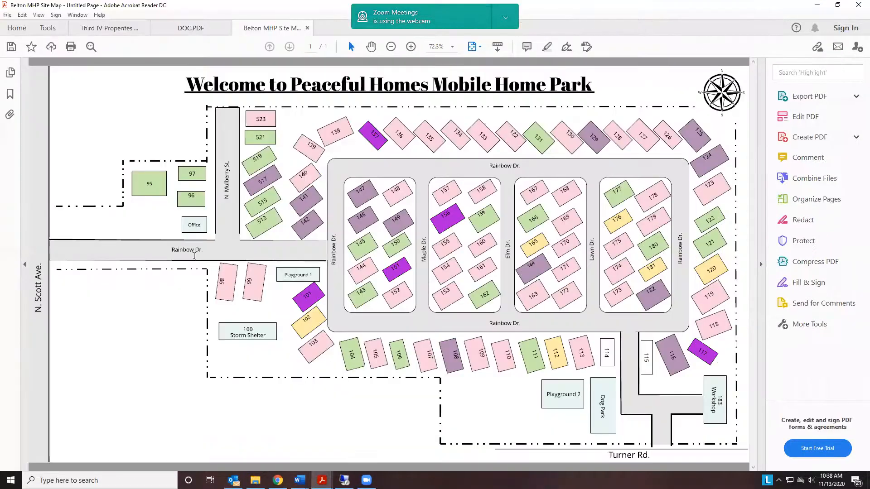
# - Widen the site map view and select the labels of lots 101, 117, 151, 156, 128, 112 and 114 to point them out
pyautogui.click(761, 265)
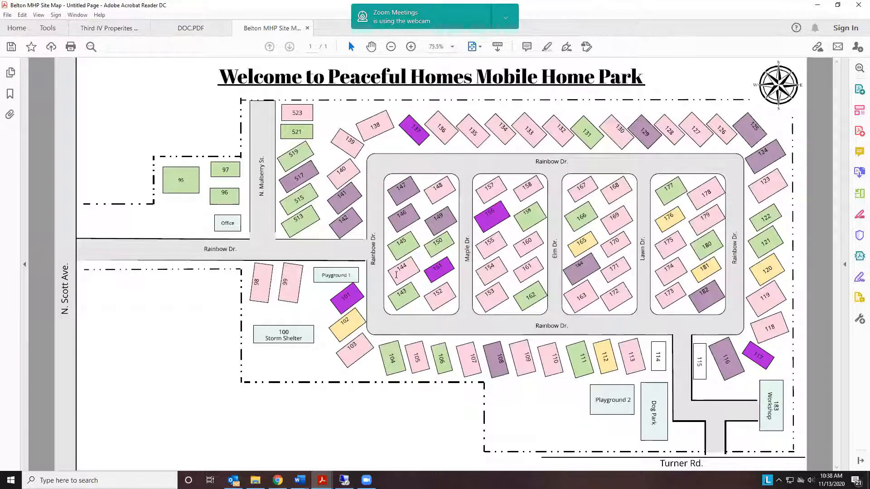
pyautogui.doubleClick(351, 298)
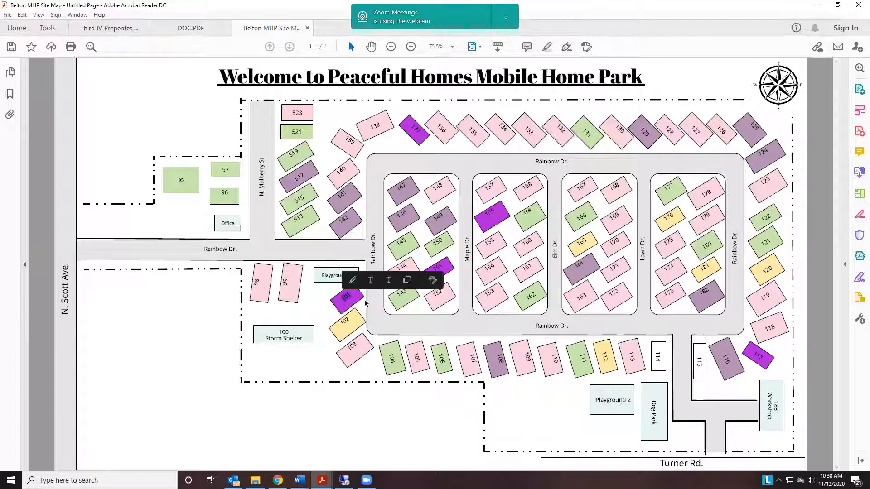
pyautogui.click(764, 358)
pyautogui.moveTo(764, 358); pyautogui.dragTo(750, 351)
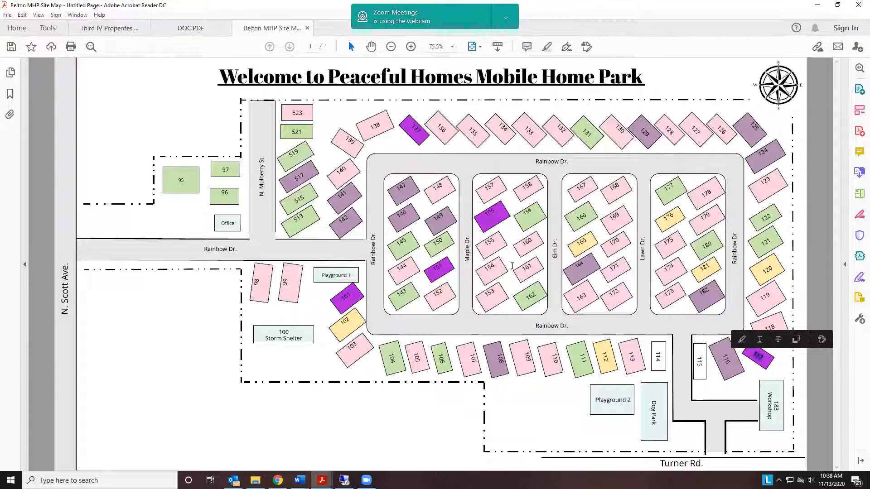
pyautogui.moveTo(445, 266); pyautogui.dragTo(429, 270)
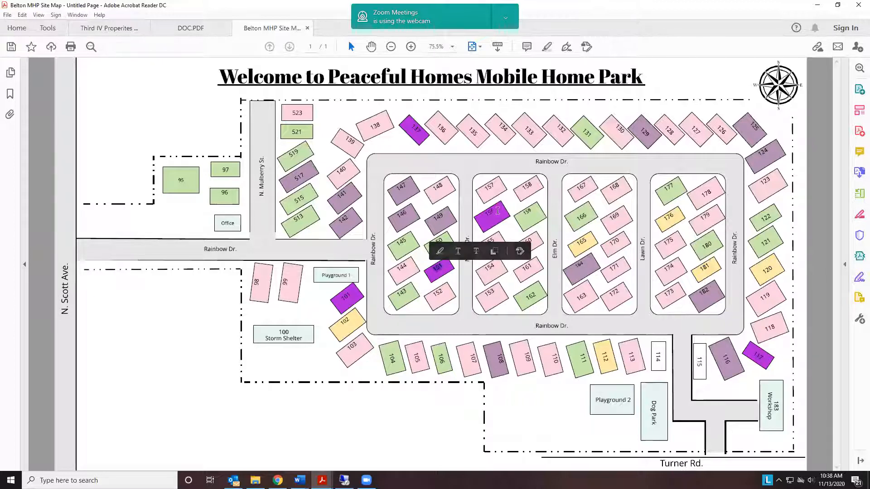
pyautogui.moveTo(506, 217); pyautogui.dragTo(487, 213)
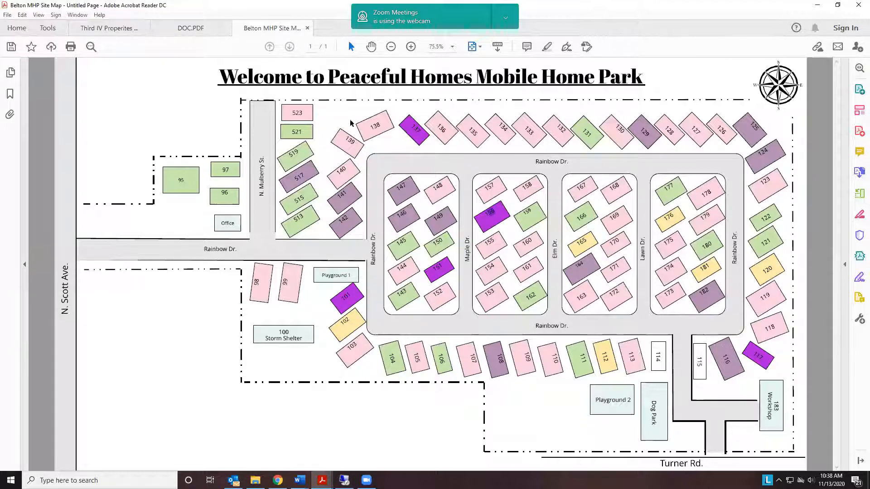
pyautogui.doubleClick(663, 119)
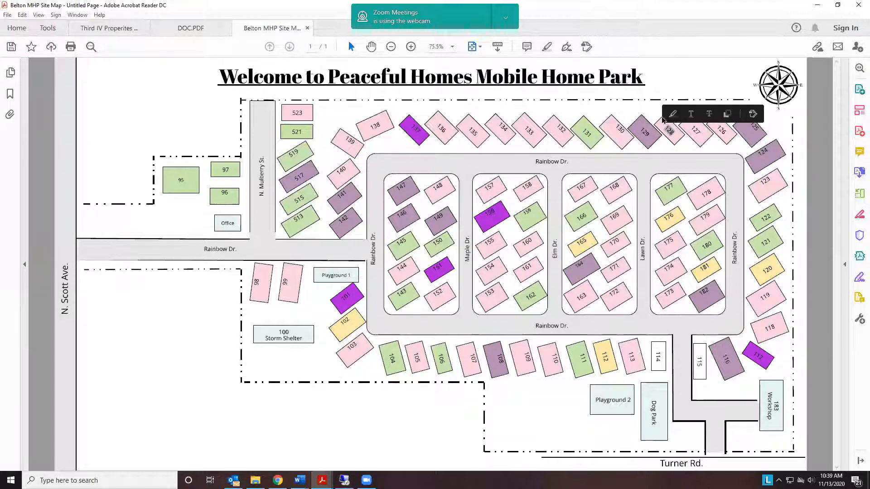
pyautogui.doubleClick(600, 340)
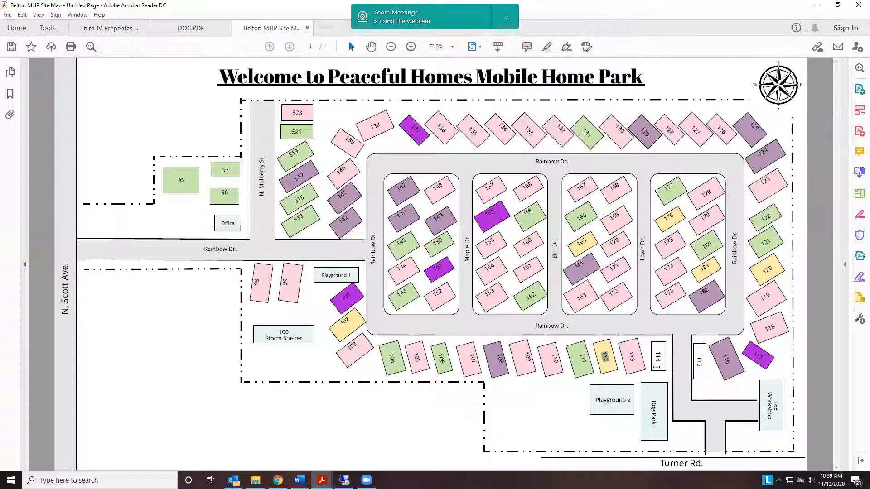
pyautogui.moveTo(655, 364); pyautogui.dragTo(653, 357)
# - Minimize the site map and Outlook, return to Rent Manager, and close the lot rent EFT check and its general ledger report
pyautogui.click(817, 6)
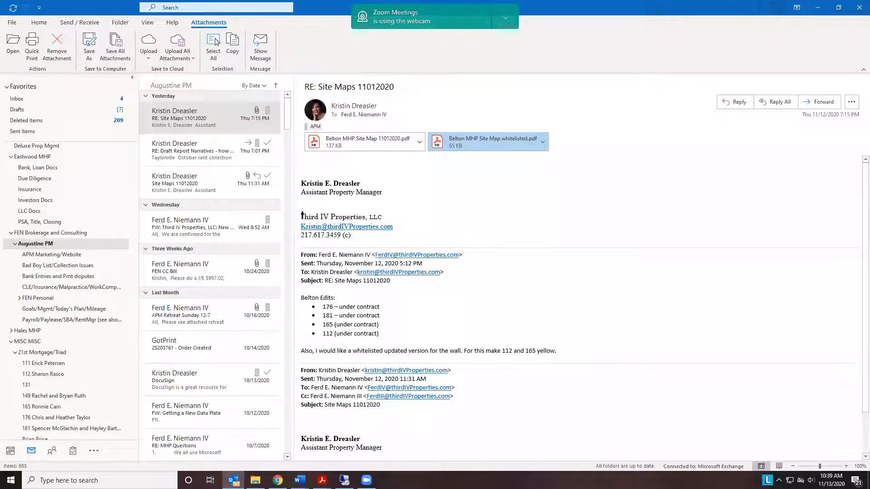
pyautogui.press('super+d')
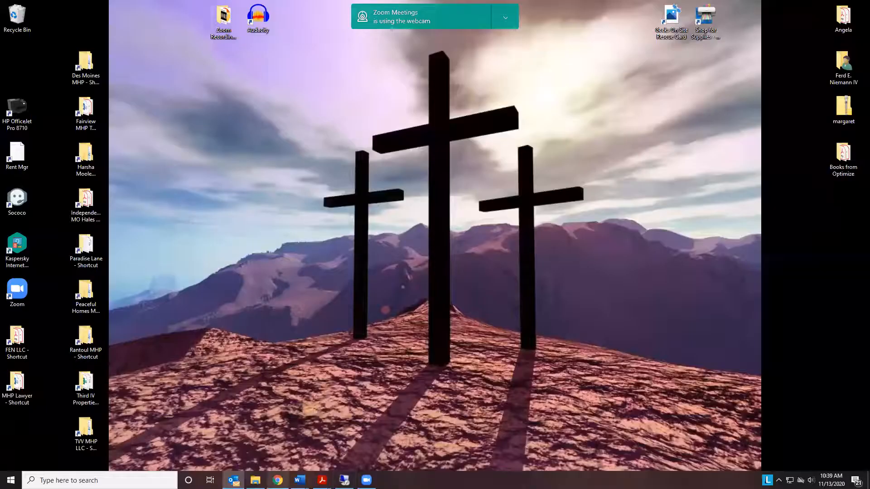
pyautogui.click(344, 481)
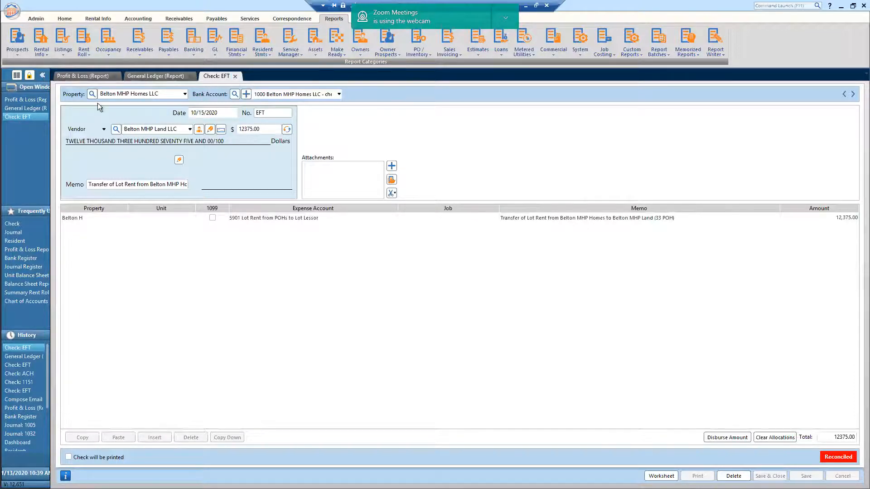
pyautogui.click(235, 77)
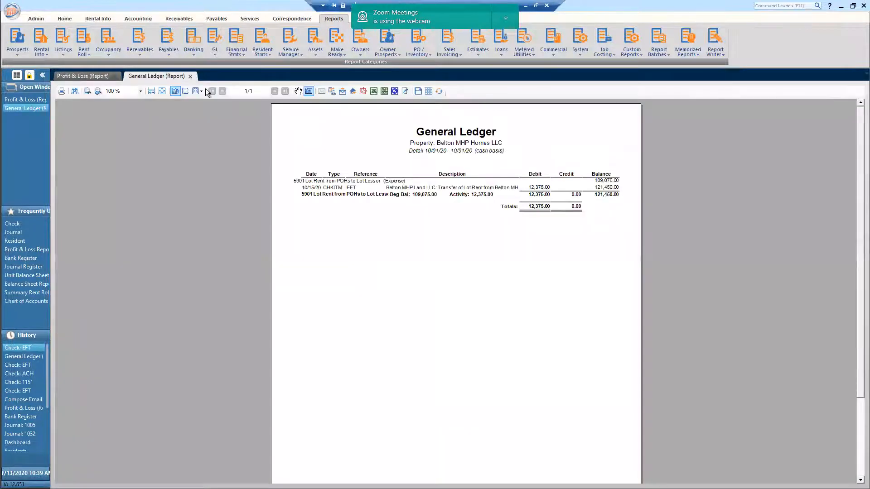
pyautogui.click(191, 76)
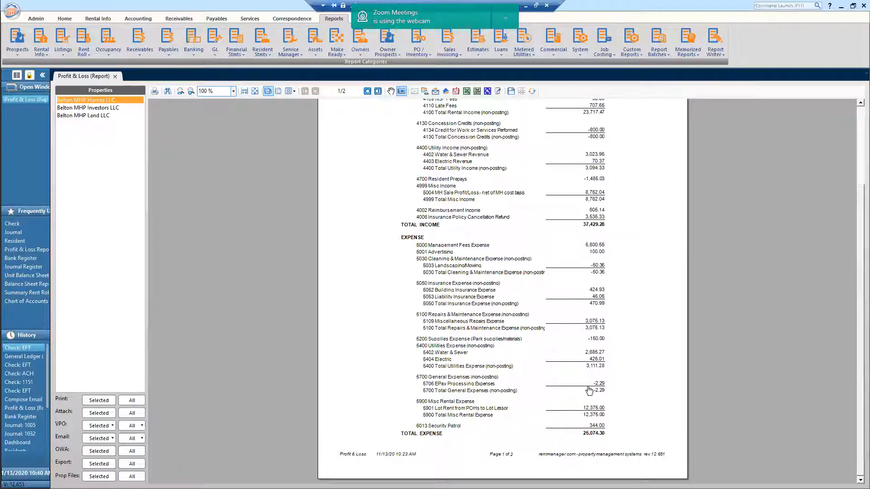
# - Trace Belton MHP Homes LLC's security patrol expense through the ledger to its Amazon.com debit check, and select the expense account line
pyautogui.click(594, 425)
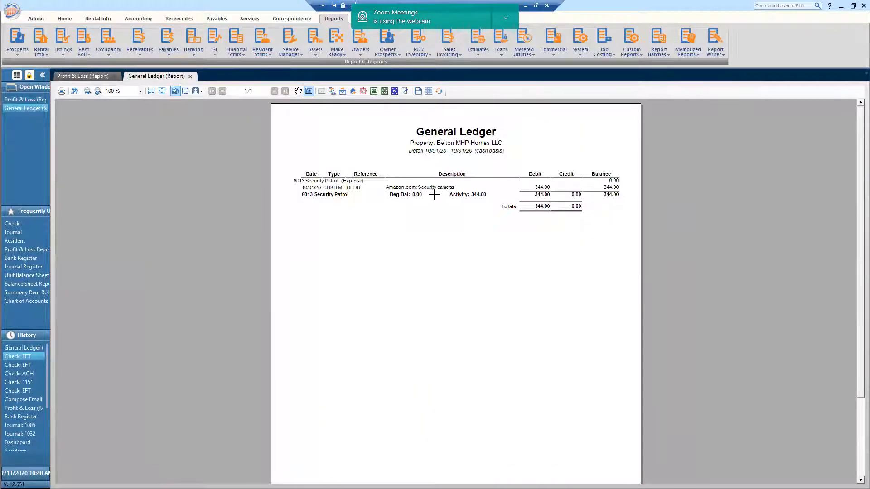
pyautogui.click(391, 188)
pyautogui.click(355, 219)
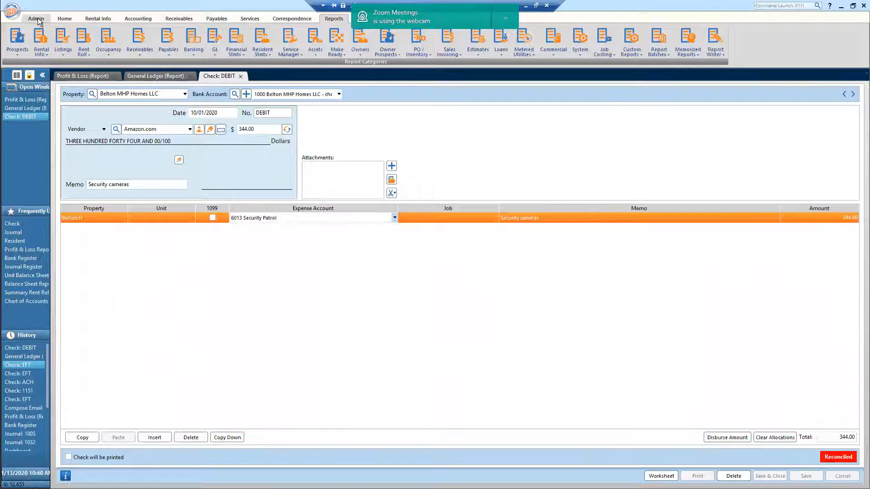
# - Open the chart of accounts and browse past the bank, asset, liability, equity and income accounts to the 5000-series expense accounts
pyautogui.click(133, 19)
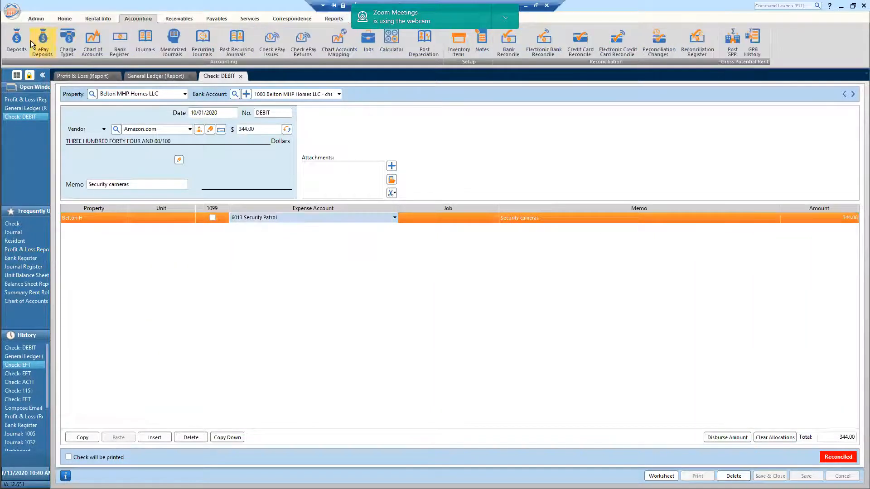
pyautogui.click(90, 42)
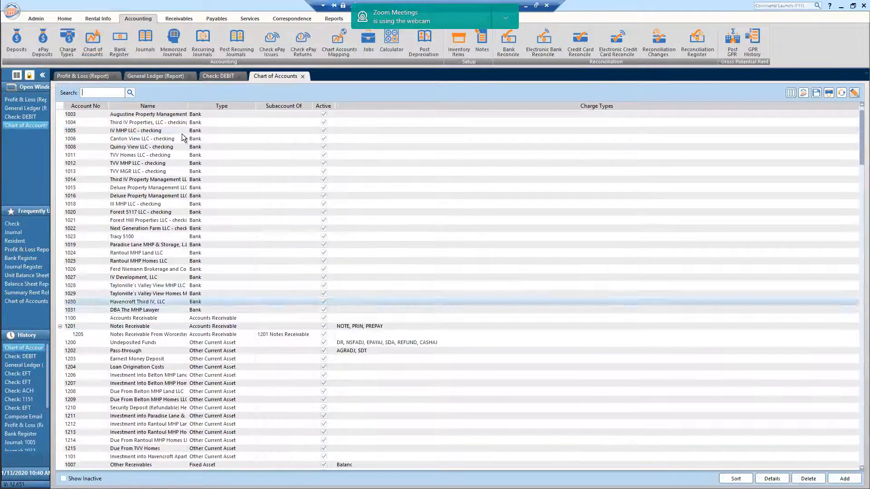
pyautogui.scroll(-5, 219, 310)
pyautogui.scroll(-3, 218, 310)
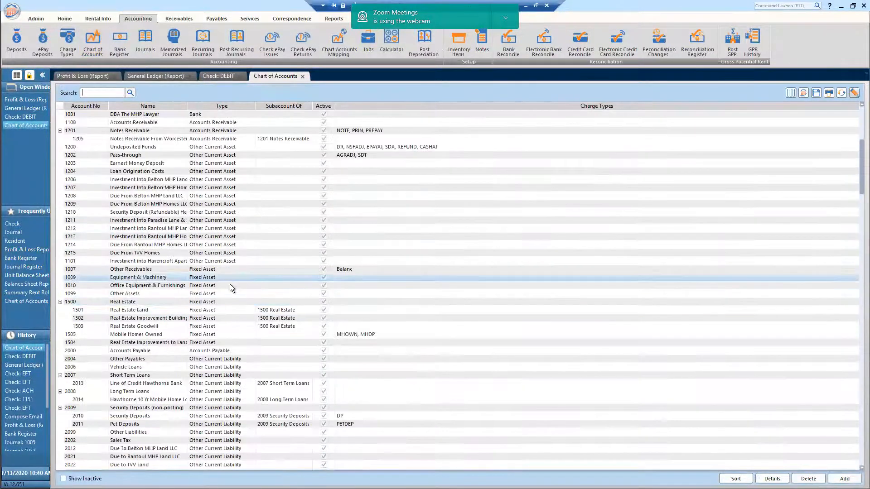
pyautogui.scroll(-7, 196, 289)
pyautogui.scroll(-20, 206, 317)
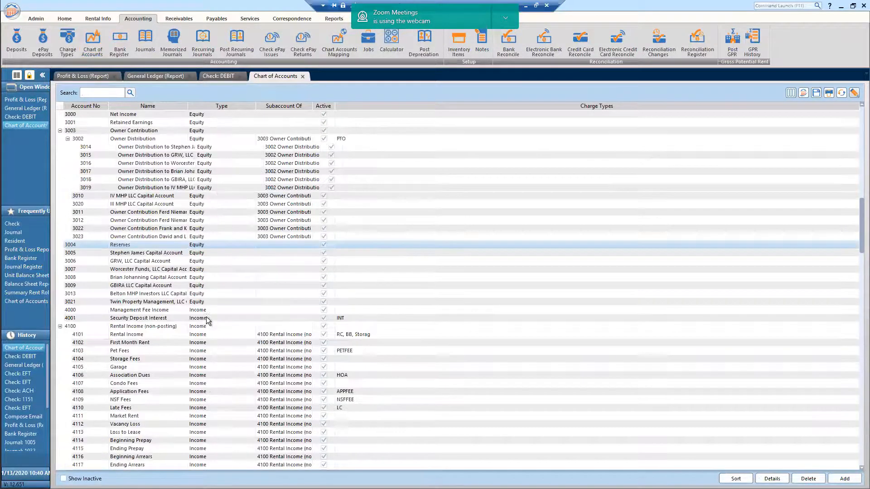
pyautogui.scroll(-20, 208, 316)
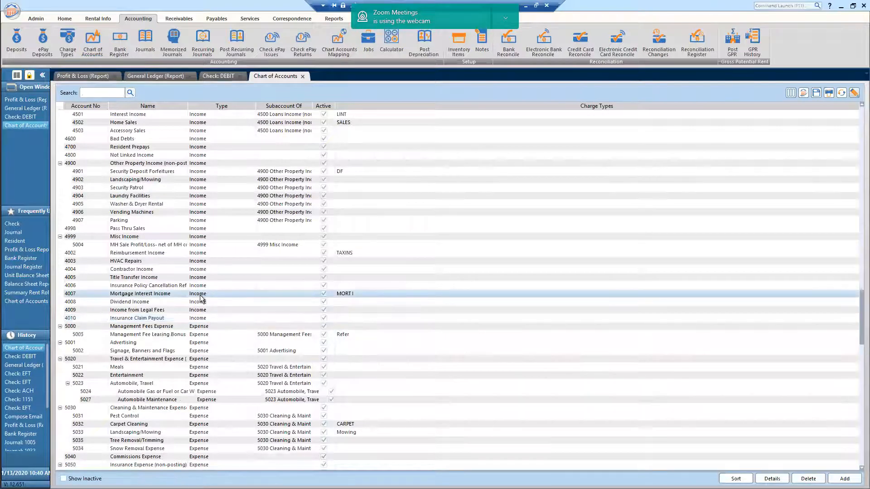
pyautogui.scroll(-3, 201, 297)
pyautogui.scroll(-2, 201, 298)
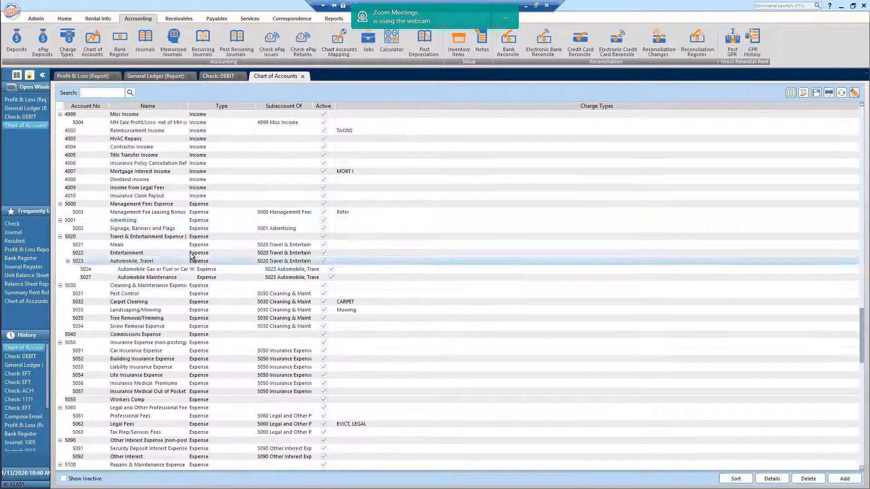
# - Examine the expense accounts from Insurance and Legal through Repairs, Taxes, Utilities, CAM, Office and General Expenses to the 6000 series
pyautogui.scroll(-2, 186, 226)
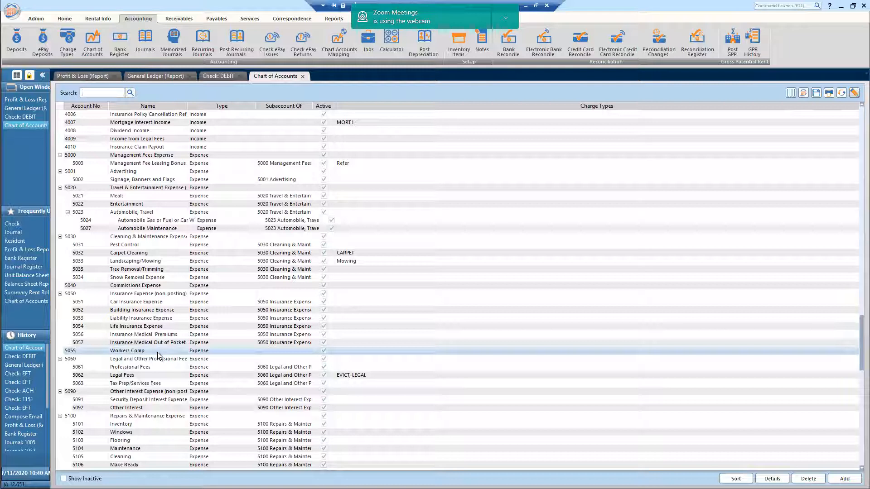
pyautogui.scroll(-1, 158, 357)
pyautogui.scroll(-2, 158, 357)
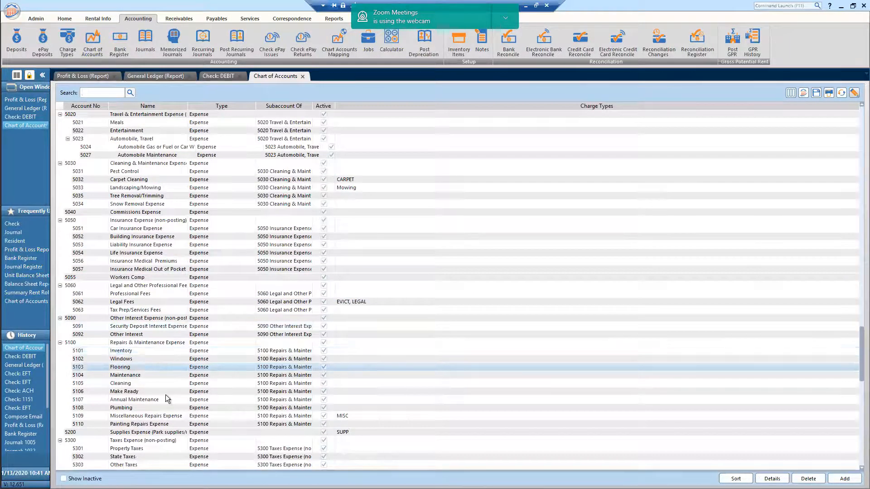
pyautogui.scroll(-2, 161, 388)
pyautogui.scroll(-6, 160, 386)
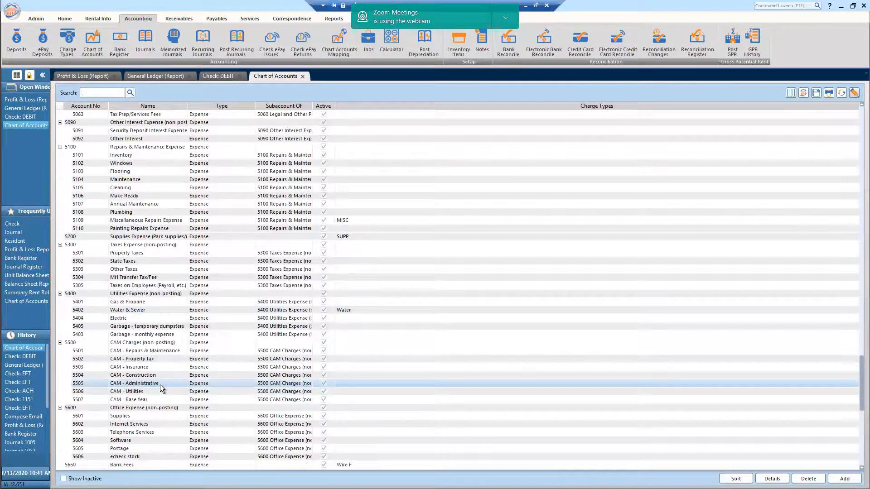
pyautogui.scroll(-1, 168, 423)
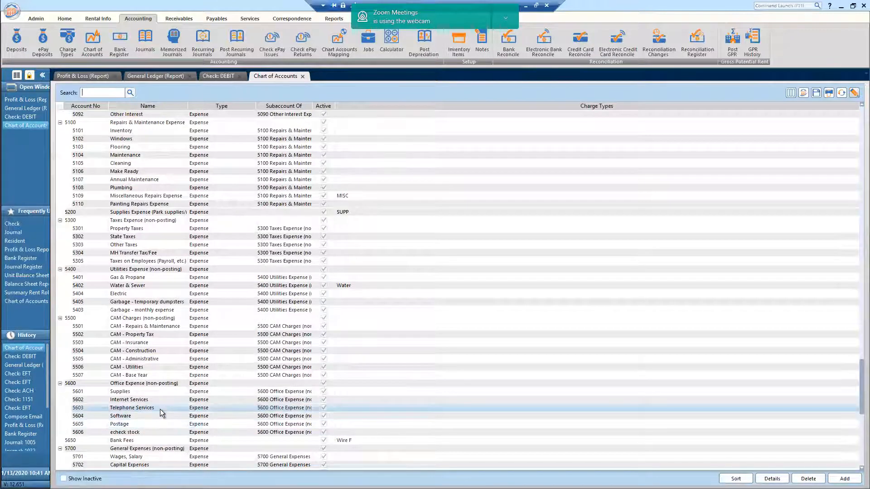
pyautogui.scroll(-3, 161, 412)
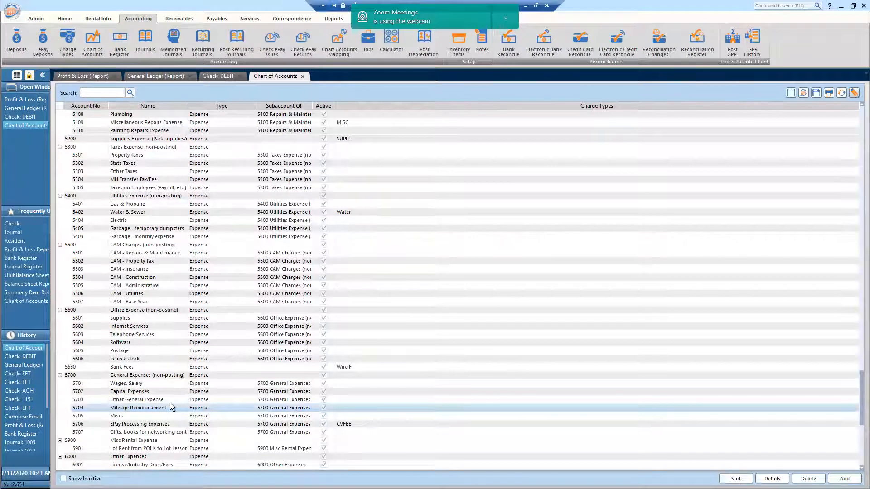
pyautogui.scroll(-3, 159, 400)
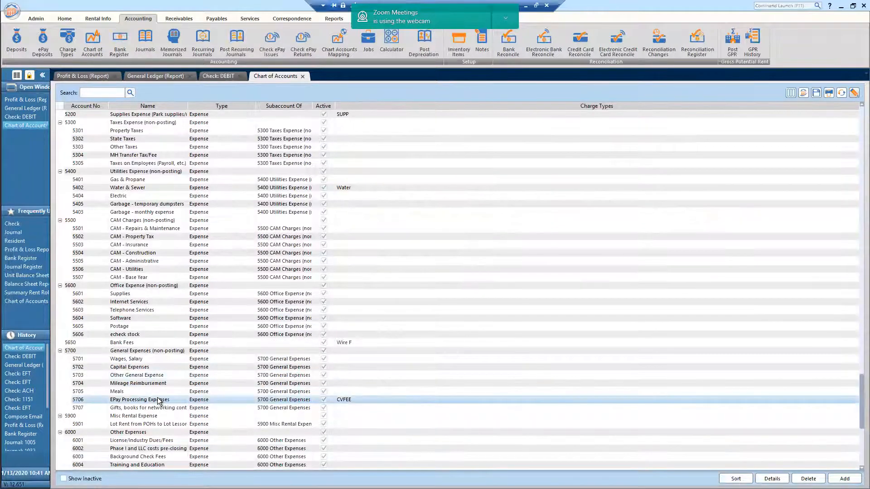
pyautogui.scroll(-3, 158, 401)
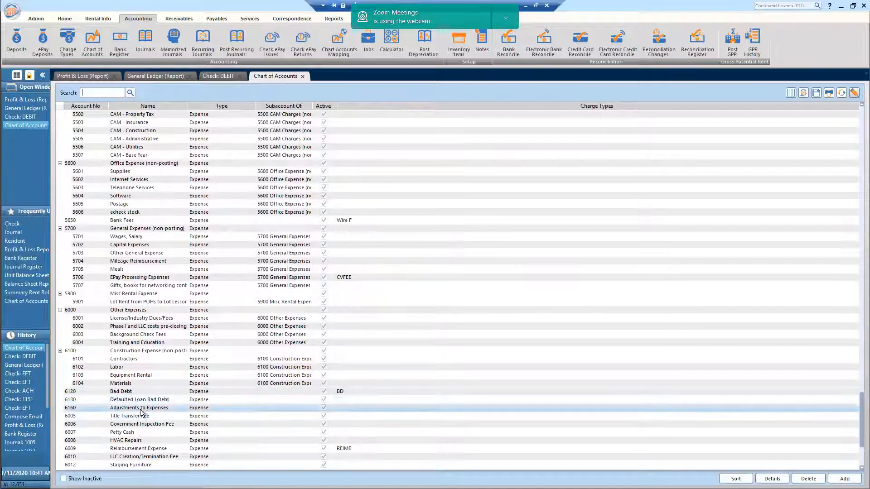
# - Point out accounts 6008 HVAC Repairs and 6012 Staging Furniture by selecting them, and examine the remaining expense and non-operating accounts
pyautogui.click(148, 441)
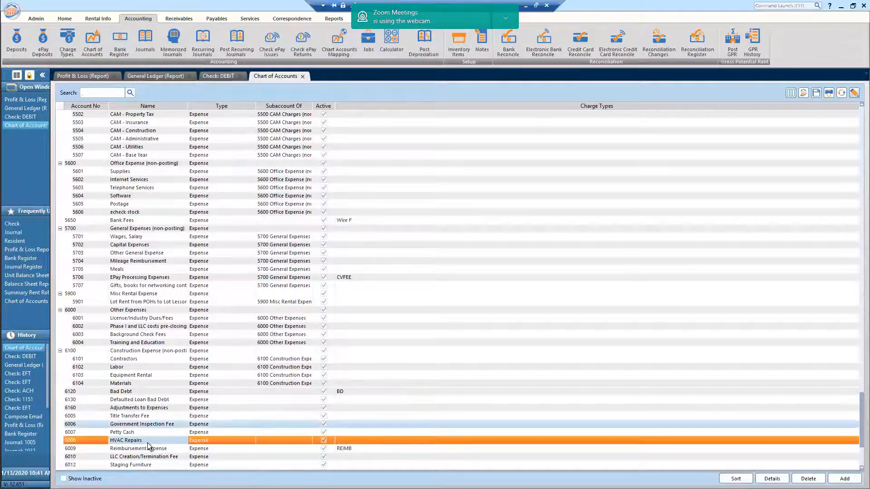
pyautogui.scroll(-1, 148, 444)
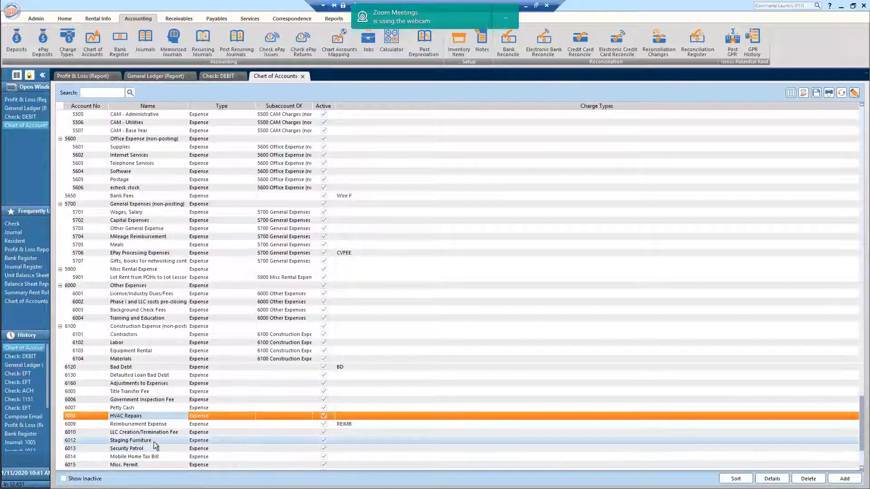
pyautogui.click(154, 441)
pyautogui.scroll(-1, 159, 448)
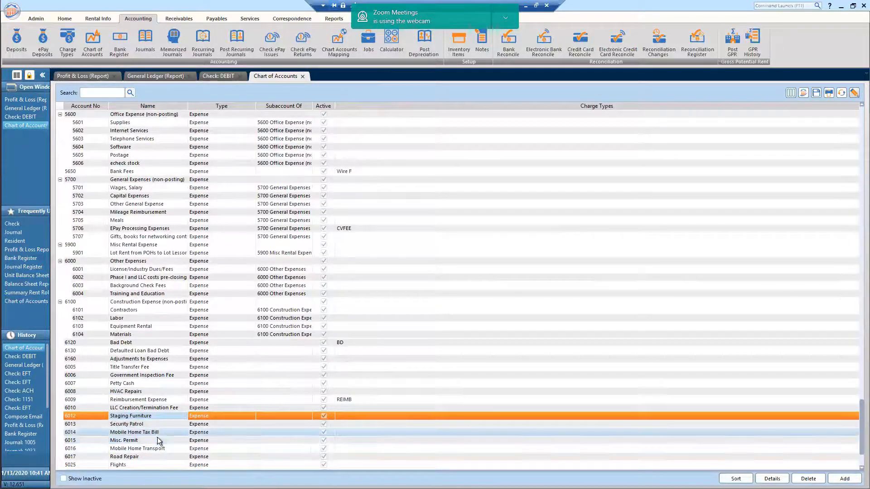
pyautogui.scroll(-1, 159, 442)
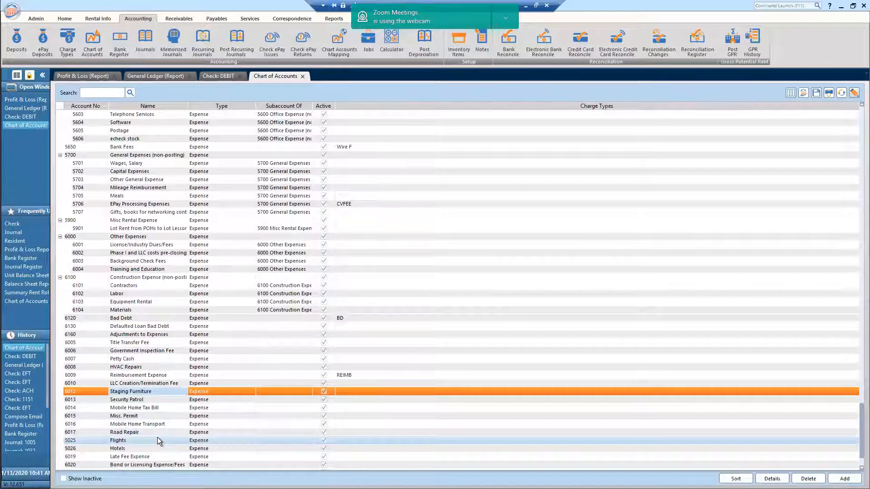
pyautogui.scroll(-2, 157, 437)
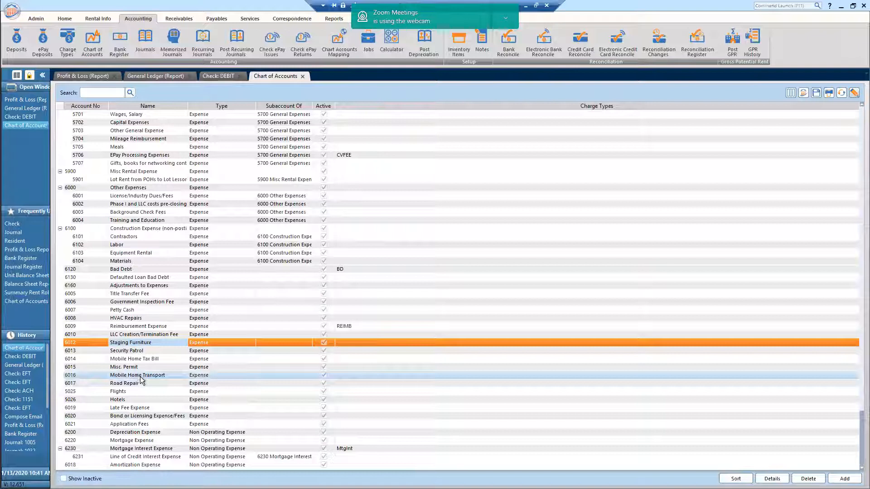
# - Review the expense accounts again, going back to the Cleaning & Maintenance and Insurance groups and forward to the Construction Expense accounts
pyautogui.scroll(5, 138, 381)
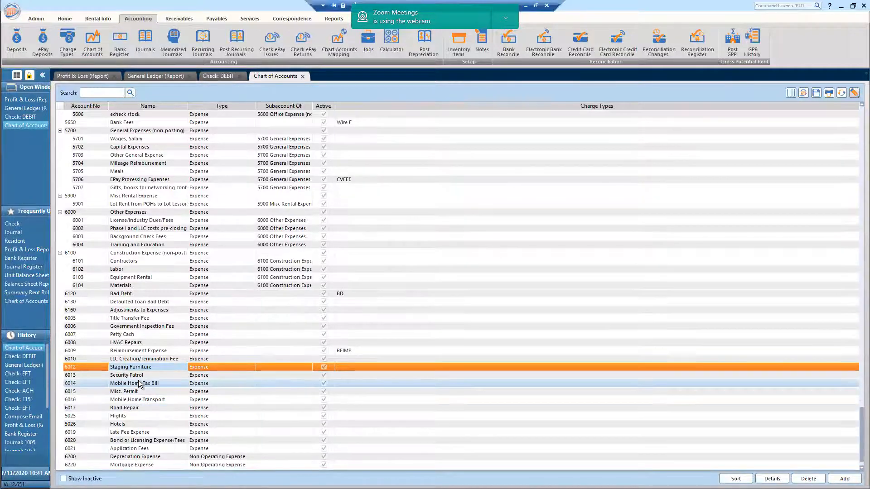
pyautogui.scroll(10, 138, 379)
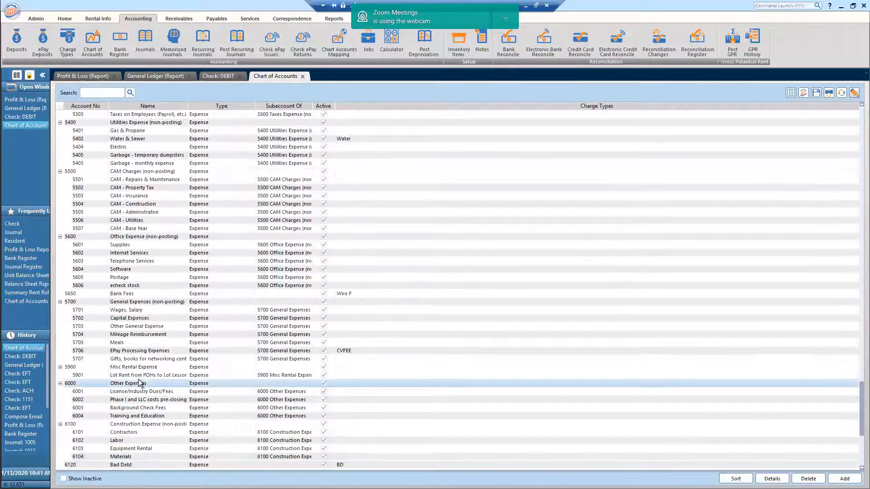
pyautogui.scroll(4, 140, 380)
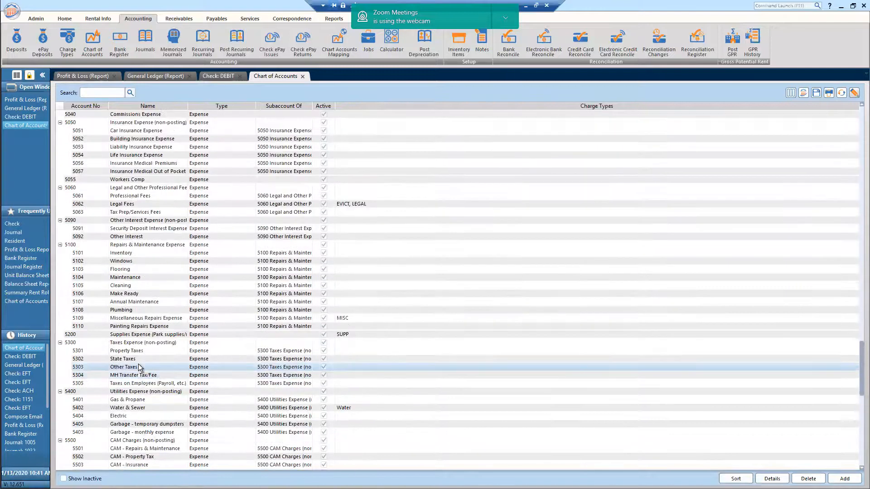
pyautogui.scroll(7, 138, 365)
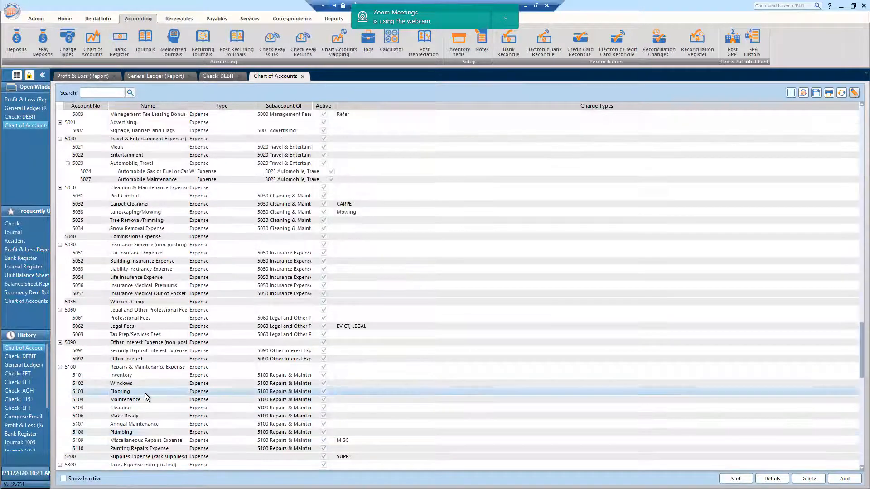
pyautogui.scroll(-1, 144, 366)
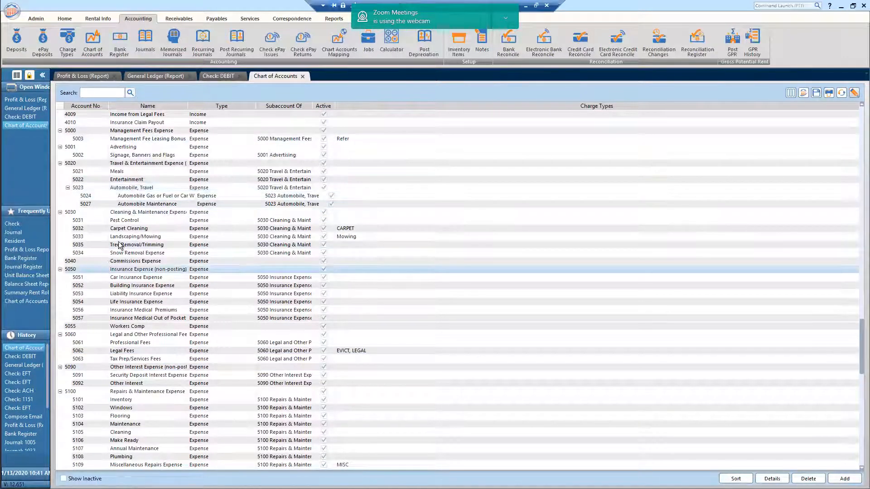
pyautogui.scroll(-5, 134, 362)
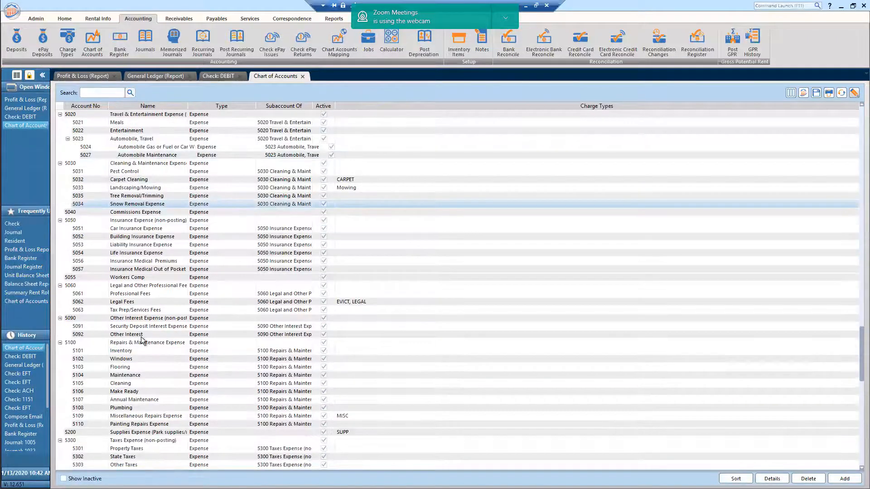
pyautogui.scroll(-13, 135, 376)
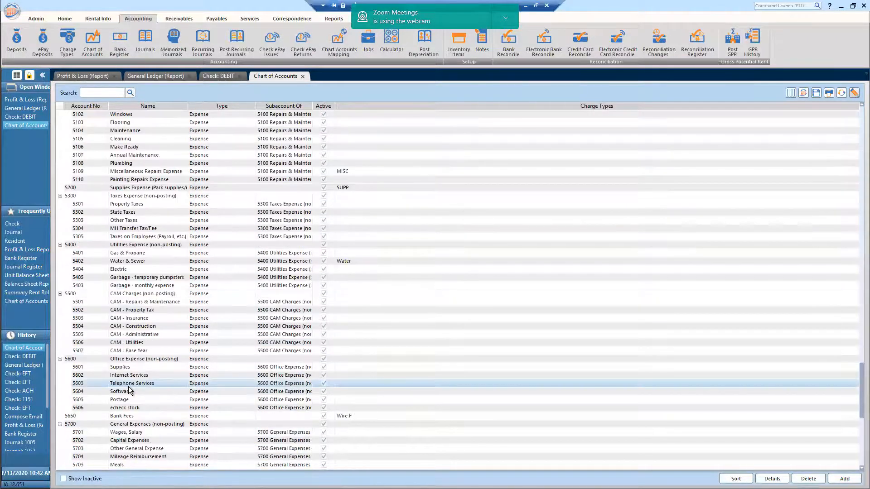
pyautogui.scroll(-5, 130, 391)
pyautogui.scroll(-2, 130, 391)
pyautogui.scroll(1, 121, 392)
pyautogui.scroll(6, 121, 392)
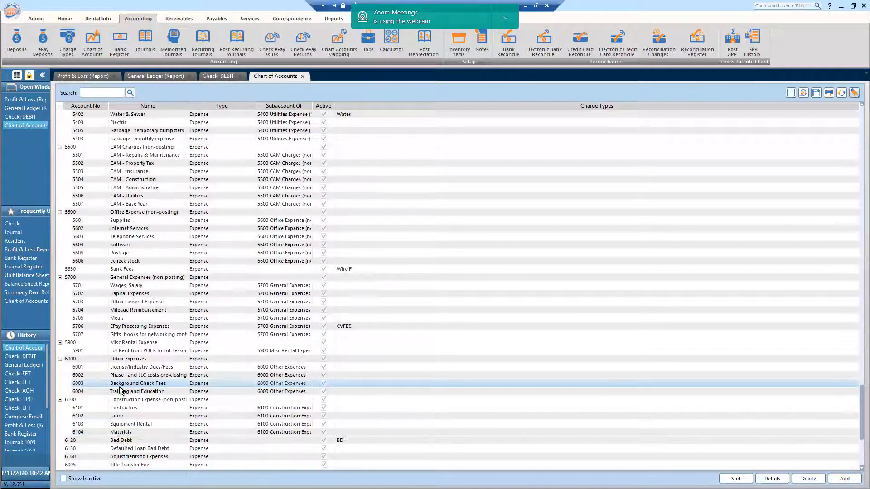
# - Examine the income accounts in the chart, from Misc Income and Other Property Income back to the CAM, Concession Credits and Rental Income groups
pyautogui.scroll(4, 130, 270)
pyautogui.scroll(9, 130, 269)
pyautogui.scroll(7, 130, 270)
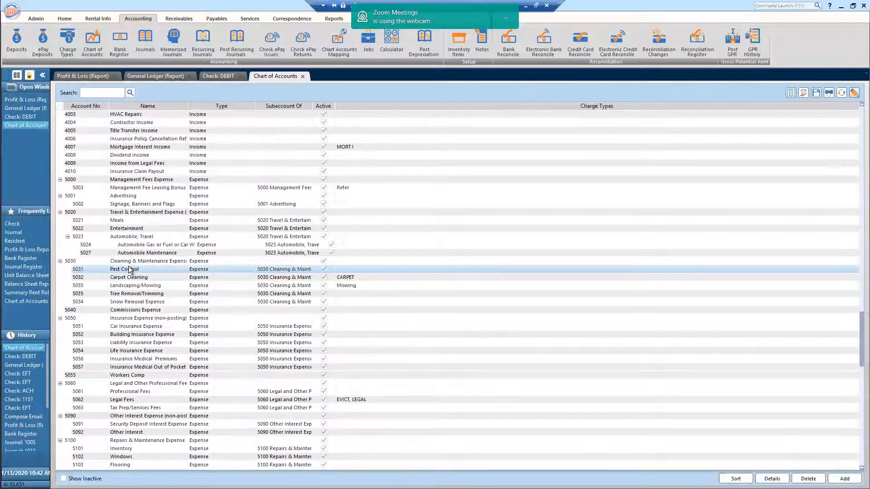
pyautogui.scroll(5, 130, 270)
pyautogui.scroll(5, 129, 270)
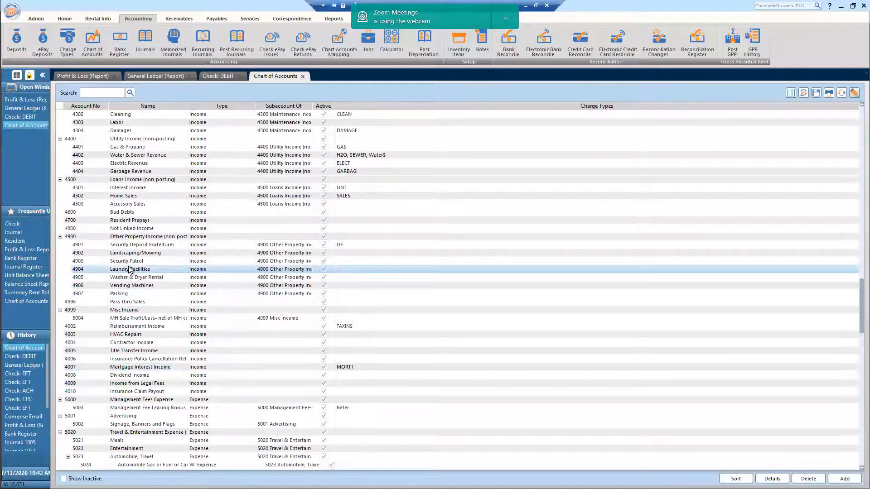
pyautogui.scroll(5, 130, 270)
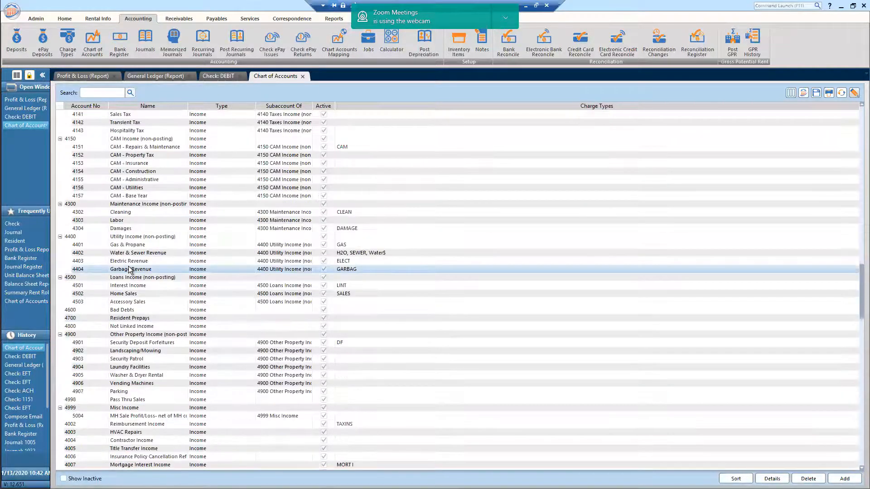
pyautogui.scroll(2, 130, 270)
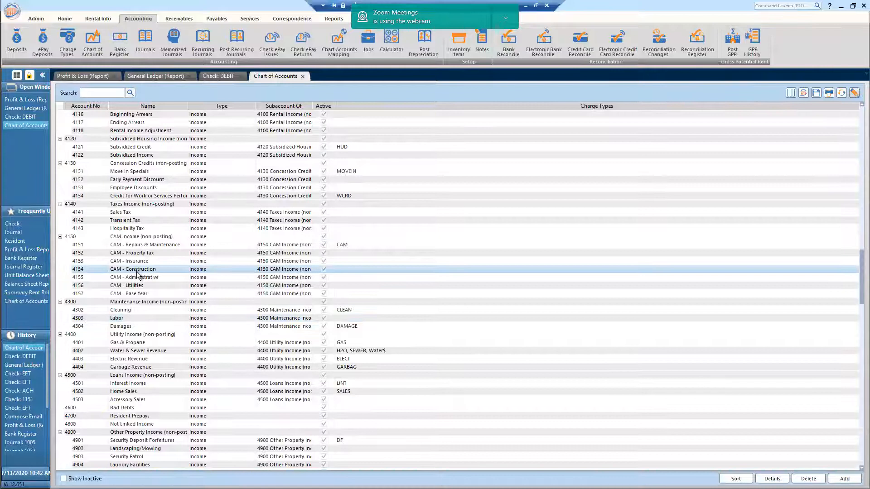
pyautogui.scroll(1, 138, 275)
# - Close the chart of accounts, the Amazon.com check and its ledger, and show the net income summary on page 2 of the Profit & Loss report
pyautogui.click(301, 76)
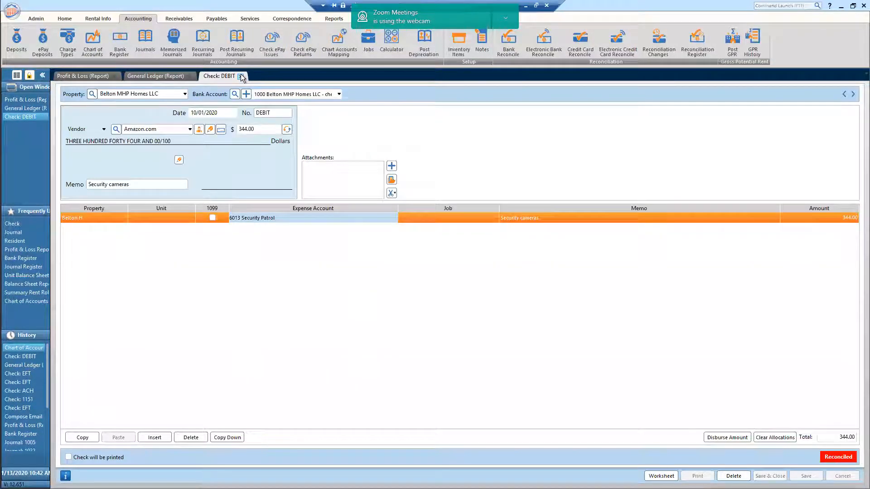
pyautogui.click(241, 76)
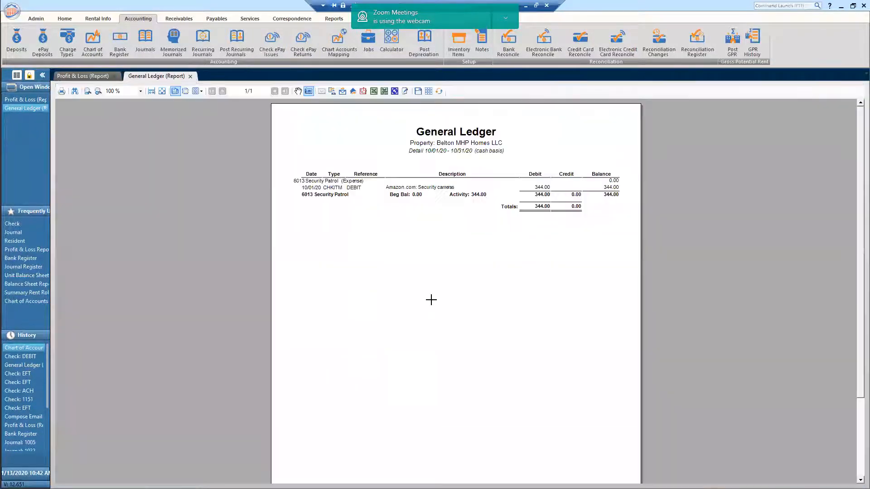
pyautogui.click(191, 77)
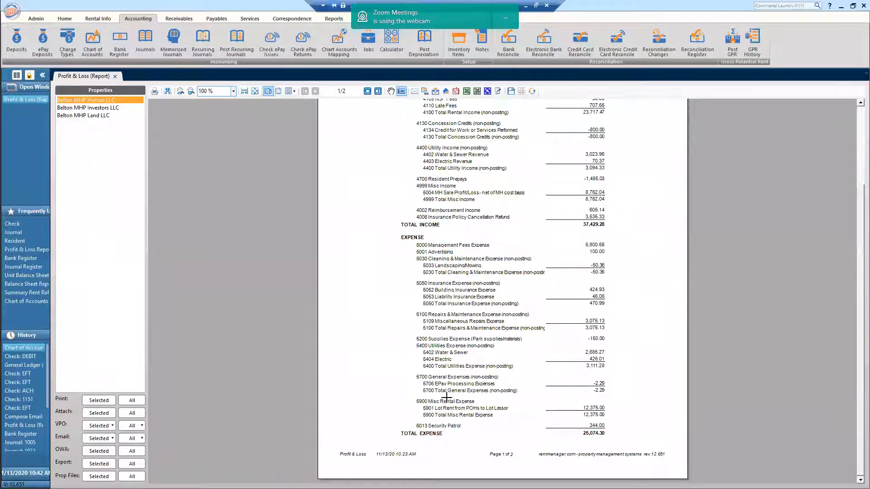
pyautogui.click(368, 91)
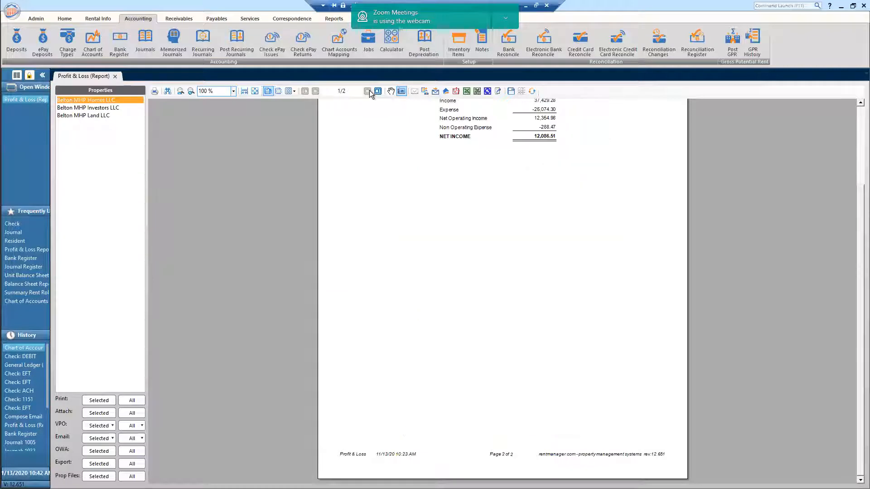
pyautogui.click(858, 127)
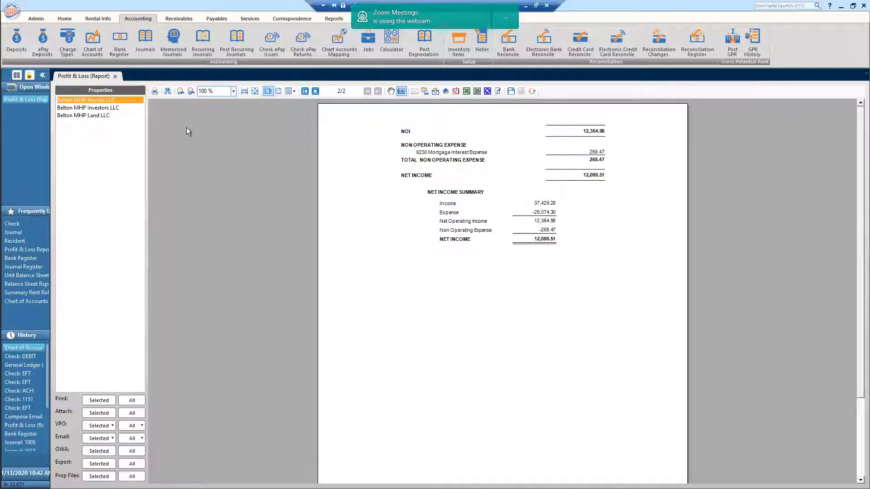
# - From page 1 of the Profit & Loss report, drill into 5004 MH Sale Profit/Loss and open the 10/05/20 "net profit/loss re 171" journal
pyautogui.click(312, 93)
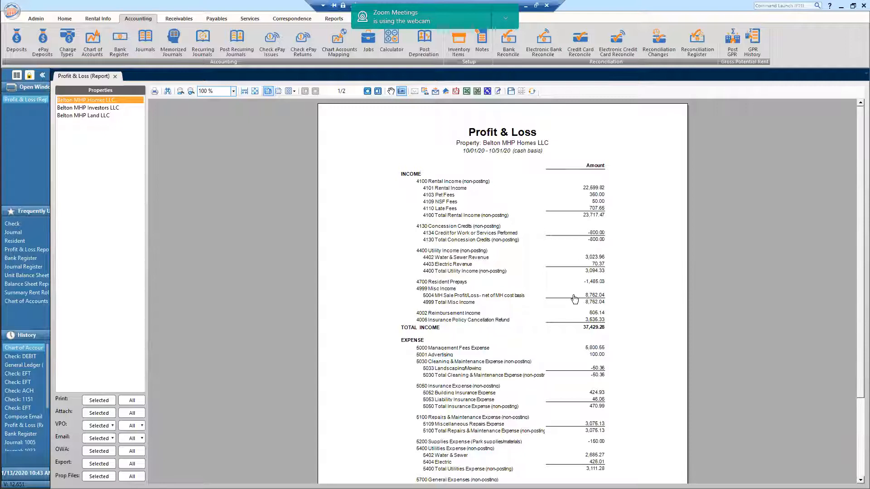
pyautogui.scroll(-3, 633, 322)
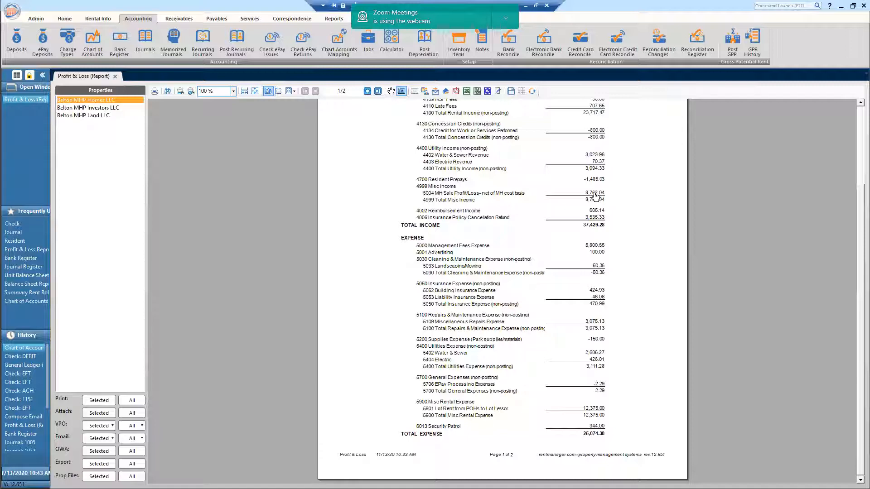
pyautogui.click(594, 194)
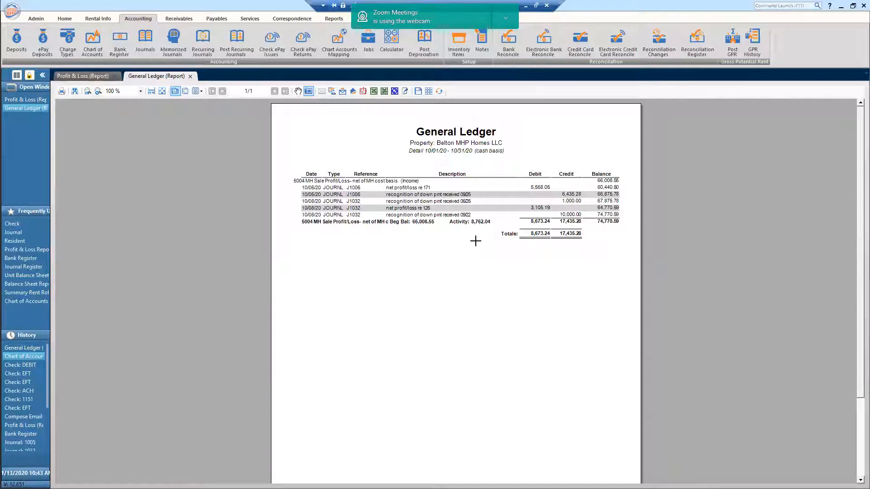
pyautogui.doubleClick(410, 189)
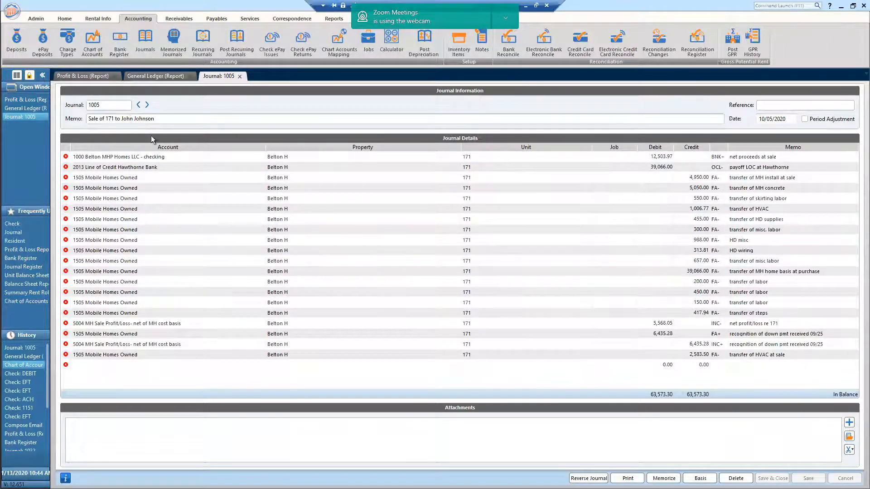
# - Examine the unit 171 sale journal, pointing out the net proceeds at sale debit, the memo and the MH home basis at purchase credit
pyautogui.click(429, 302)
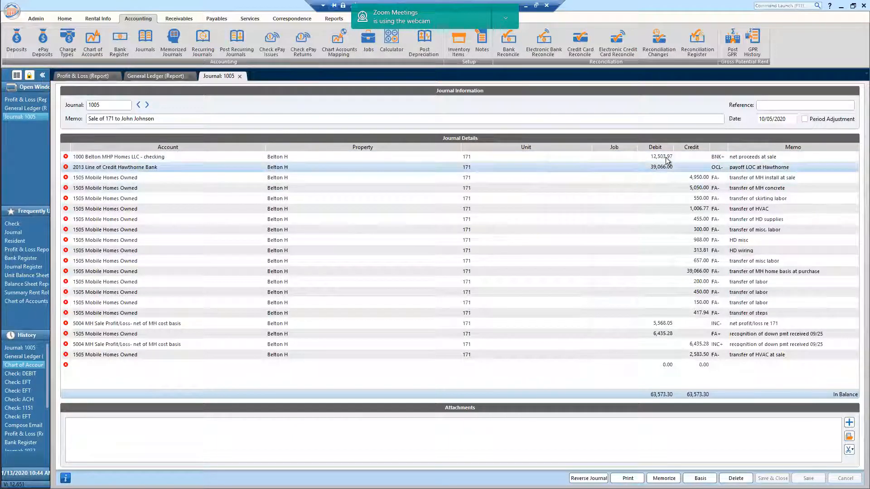
pyautogui.click(746, 157)
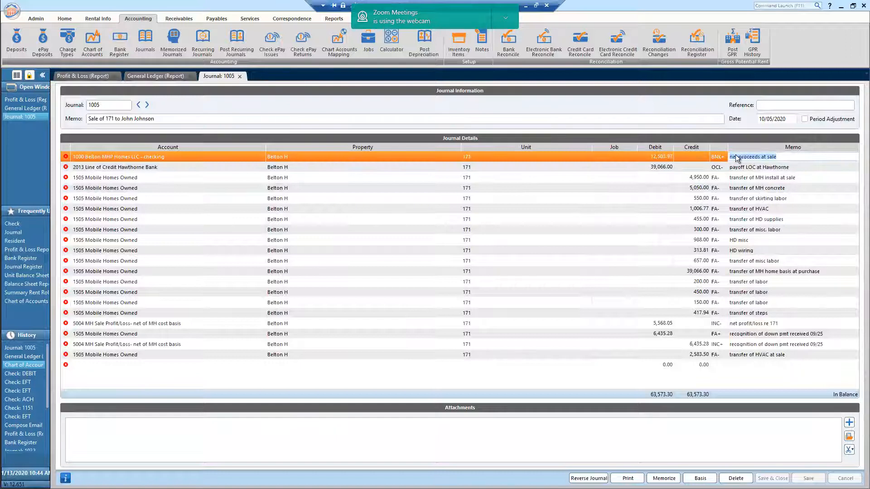
pyautogui.click(655, 158)
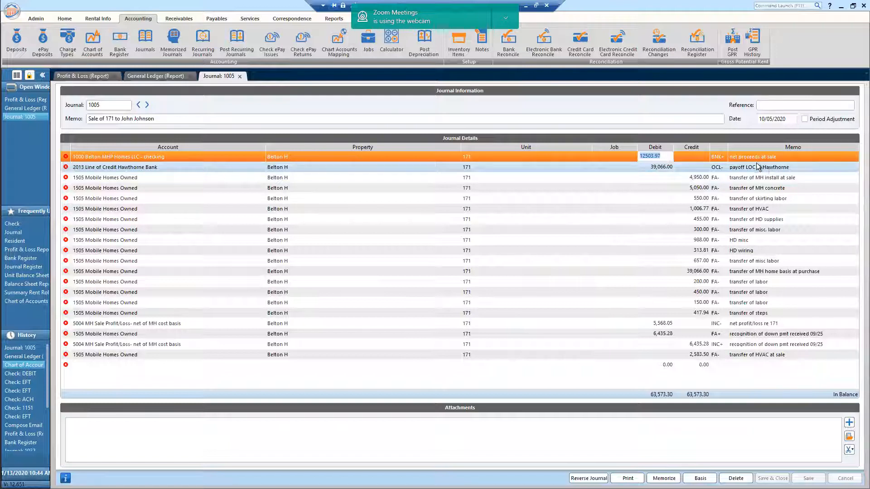
pyautogui.click(590, 120)
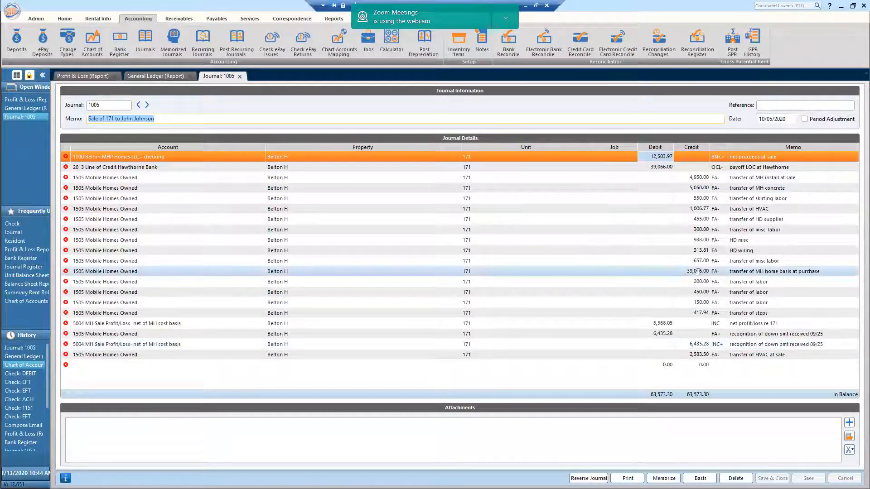
pyautogui.click(700, 271)
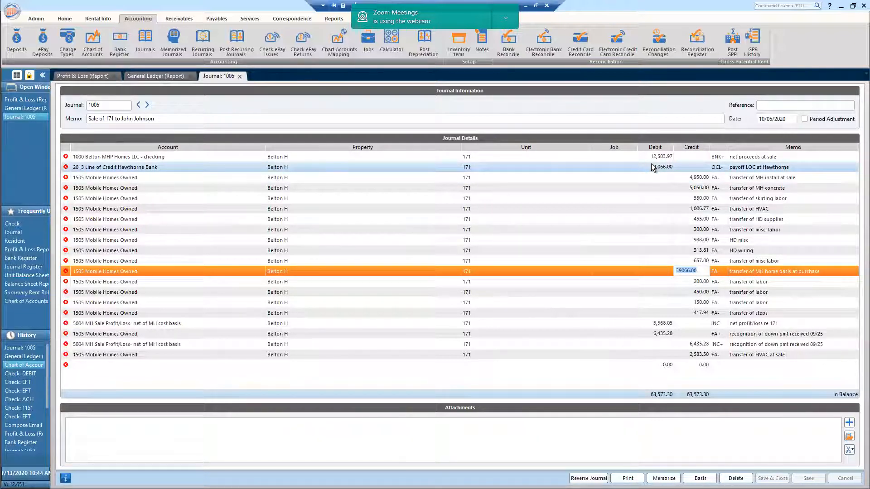
# - Point out the "transfer of misc labor" and "transfer of HVAC" cost lines in the unit 171 sale journal
pyautogui.click(758, 256)
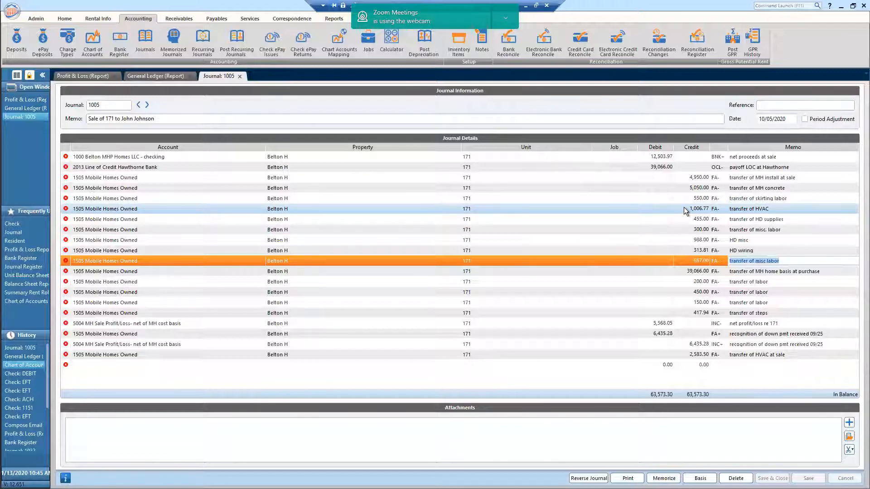
pyautogui.click(790, 260)
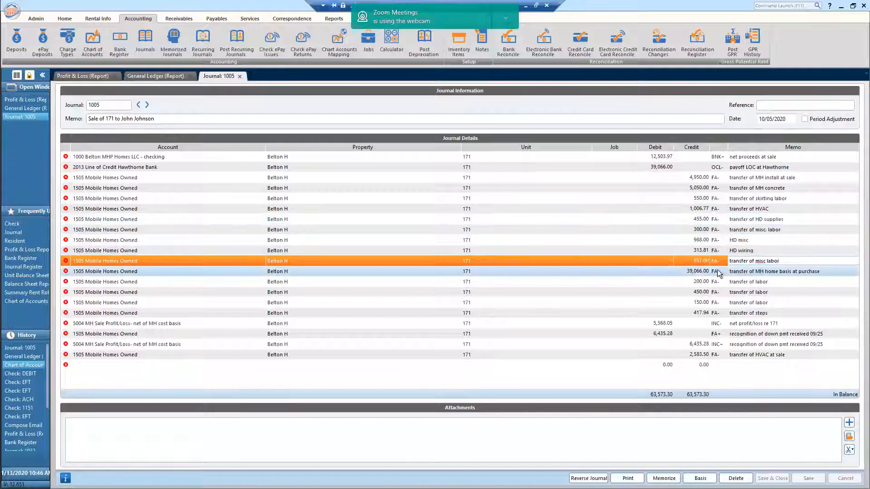
pyautogui.click(693, 209)
pyautogui.click(765, 211)
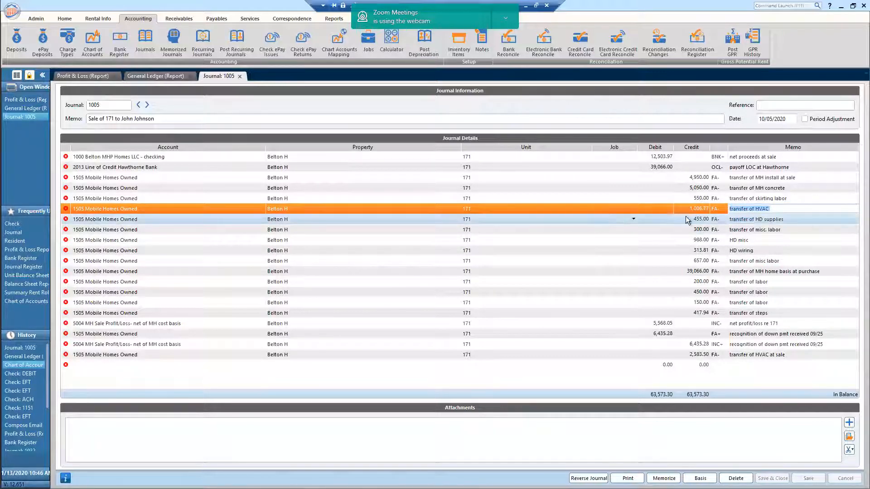
pyautogui.click(789, 209)
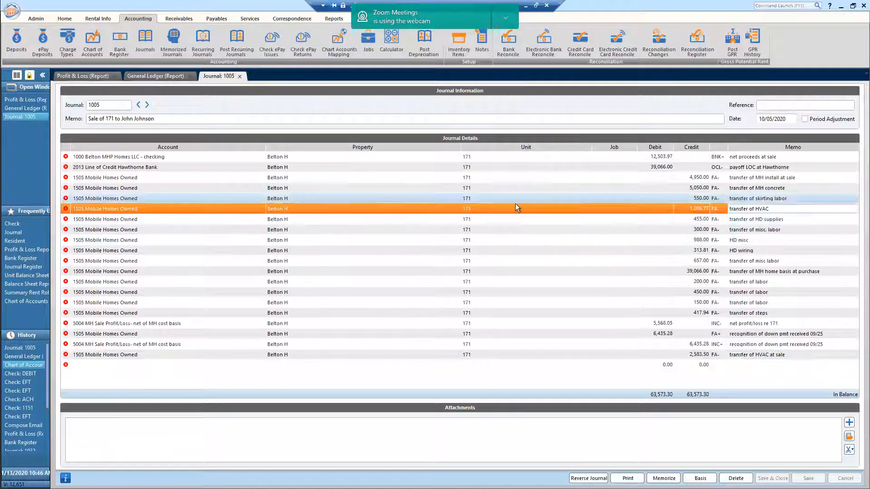
# - Run a cash-basis Unit Balance Sheet for Belton MHP Homes LLC, unit 171, as of 11/13/2020
pyautogui.click(334, 18)
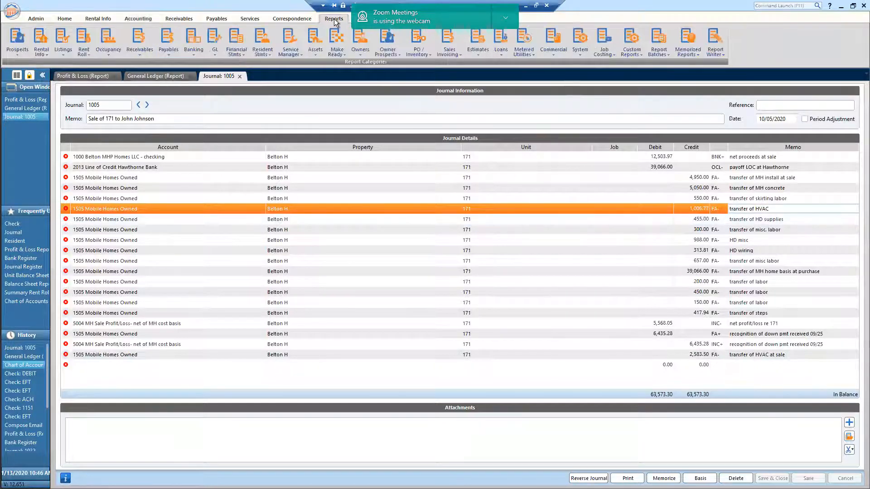
pyautogui.click(235, 50)
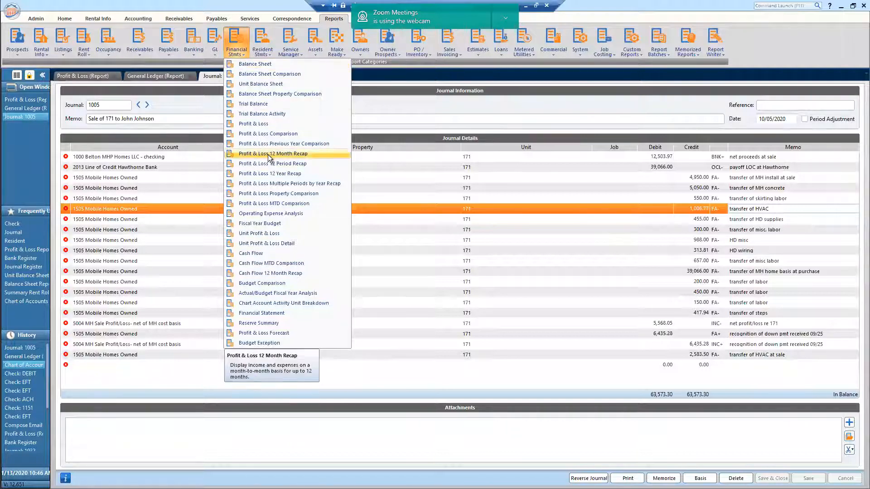
pyautogui.click(269, 83)
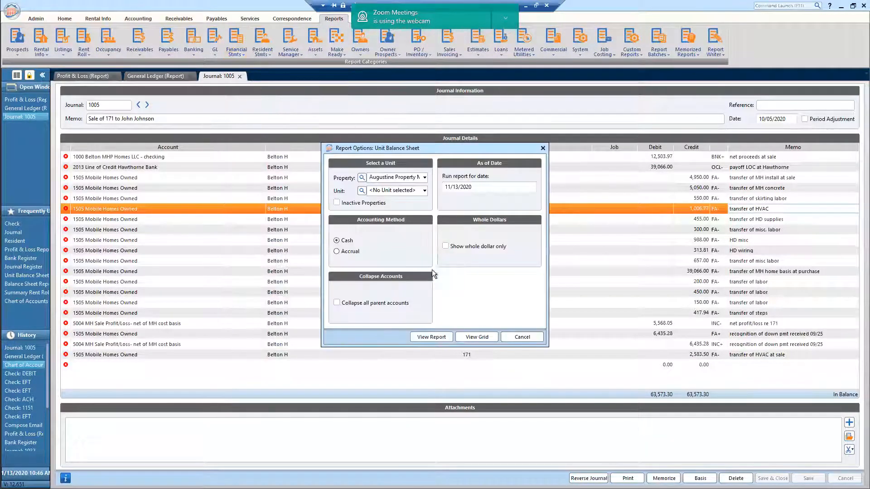
pyautogui.click(424, 177)
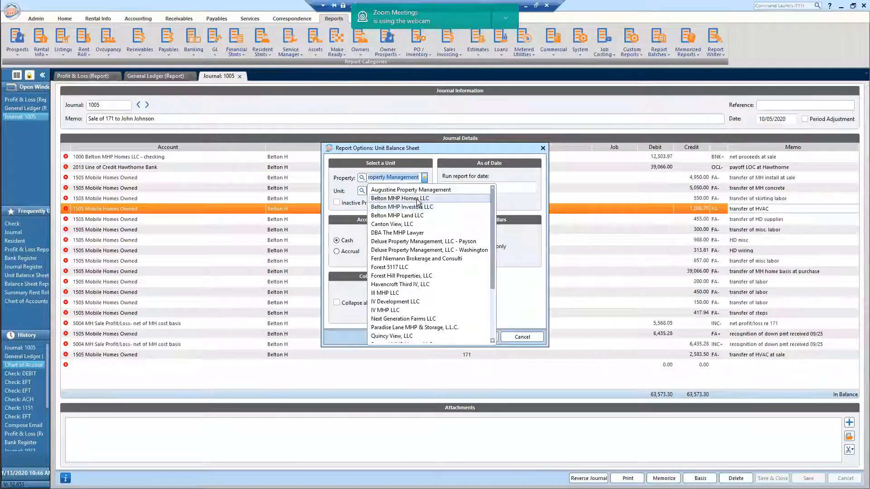
pyautogui.click(417, 199)
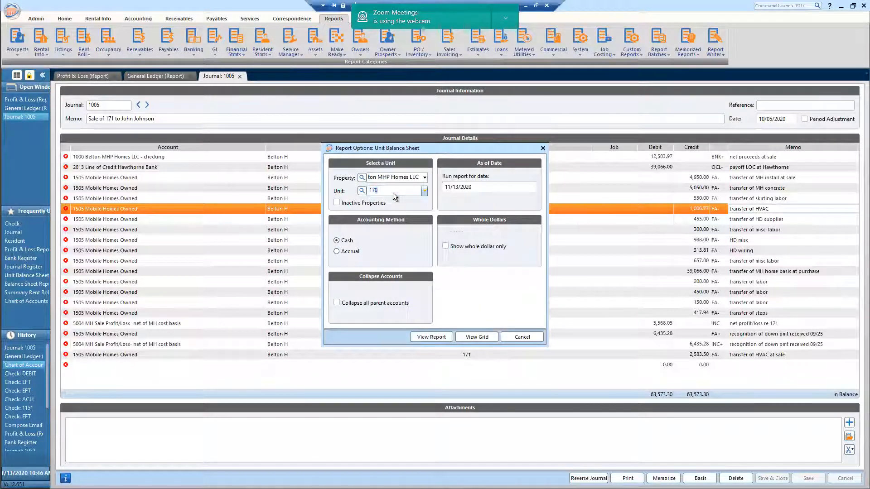
pyautogui.click(433, 338)
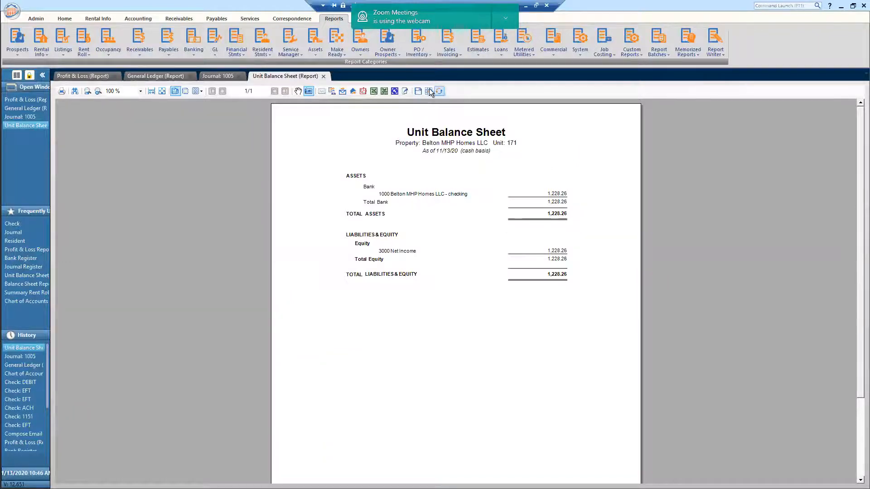
# - Check the date of the sale journal and rerun the unit 171 balance sheet as of 10/04/2020
pyautogui.click(218, 76)
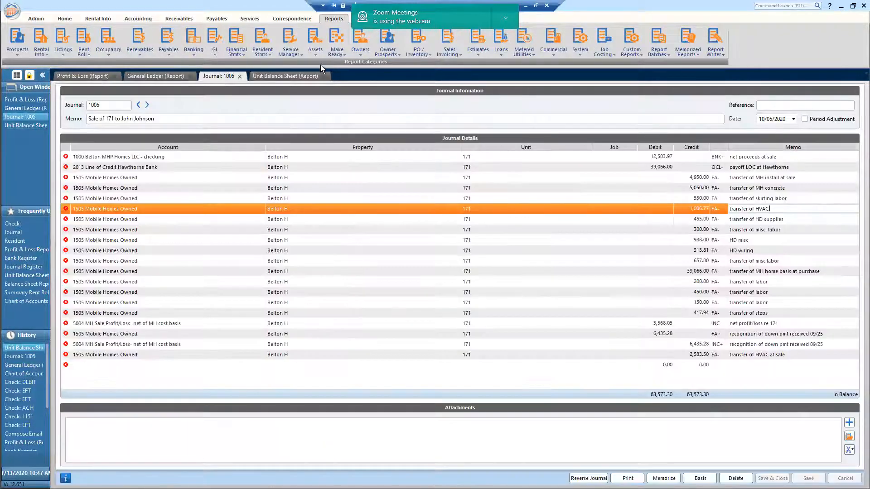
pyautogui.click(287, 75)
pyautogui.click(438, 92)
pyautogui.click(447, 187)
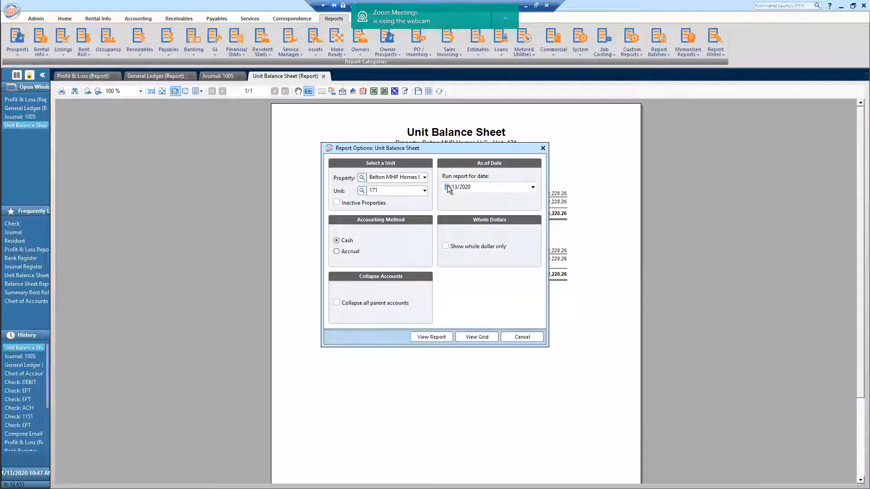
pyautogui.write('1004')
pyautogui.click(423, 338)
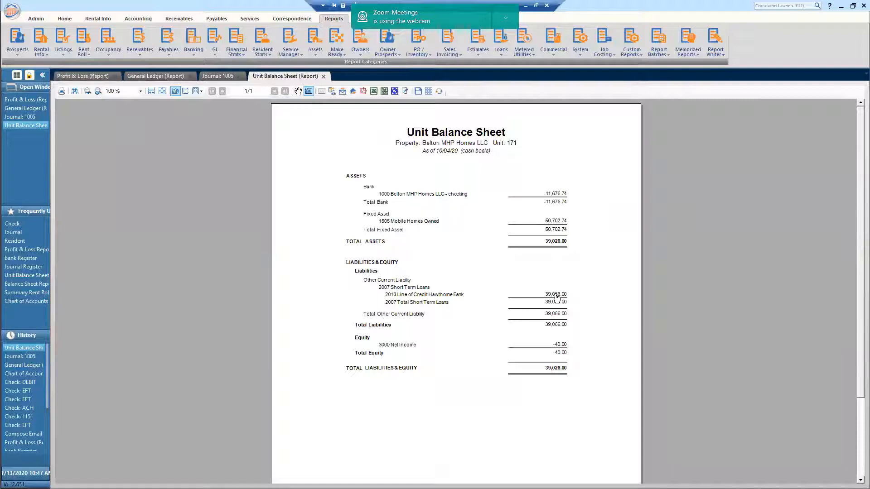
# - Drill into 1505 Mobile Homes Owned for unit 171, inspect the allocations of the 08/06/20 Home Depot check, and close the check
pyautogui.click(559, 222)
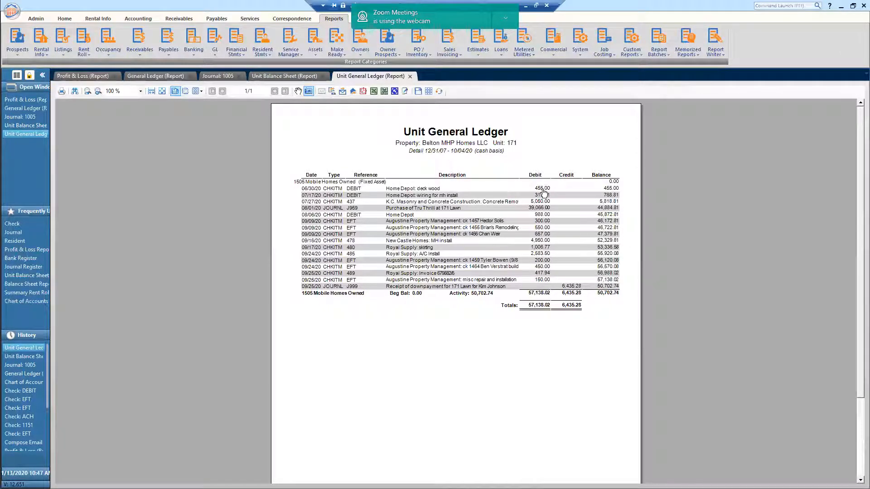
pyautogui.doubleClick(545, 215)
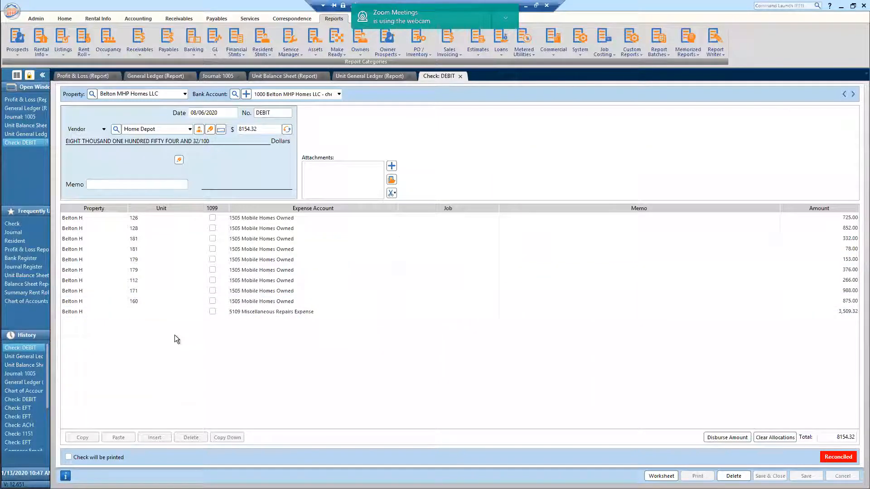
pyautogui.click(160, 309)
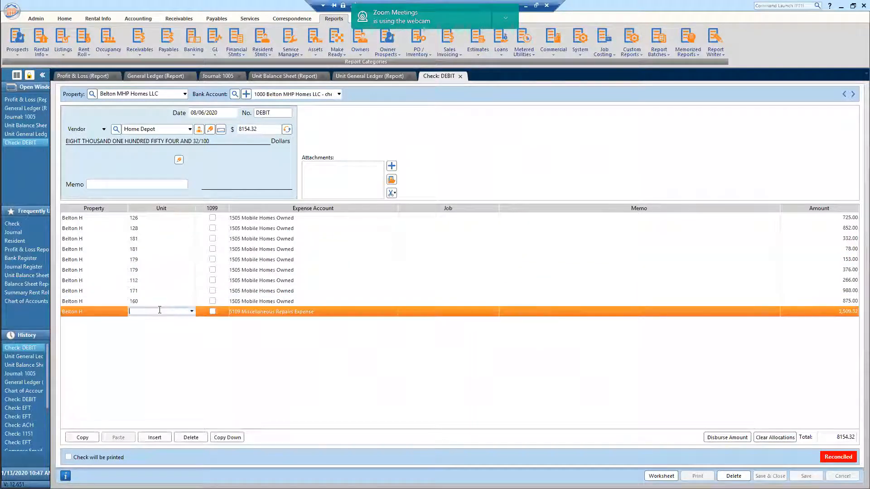
pyautogui.click(460, 78)
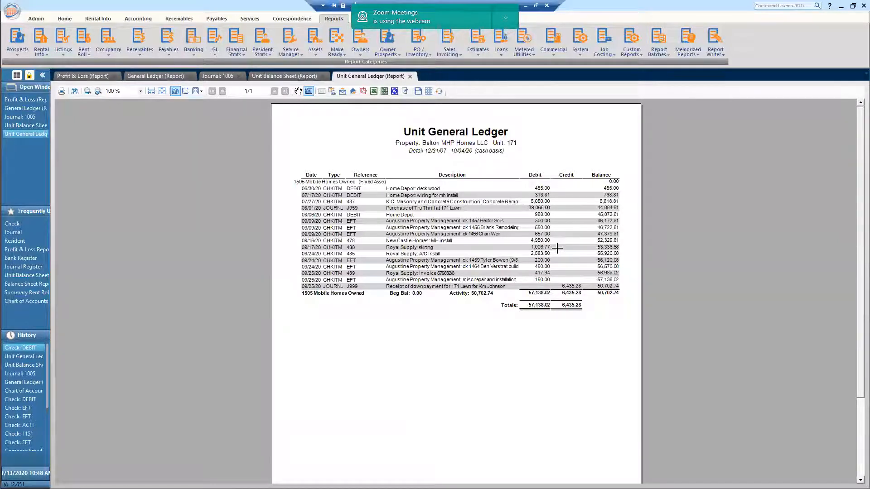
# - In the unit 171 sale journal, change the "transfer of HVAC" line's memo to "transfer of skirting materials" and save the journal
pyautogui.click(273, 75)
pyautogui.click(222, 76)
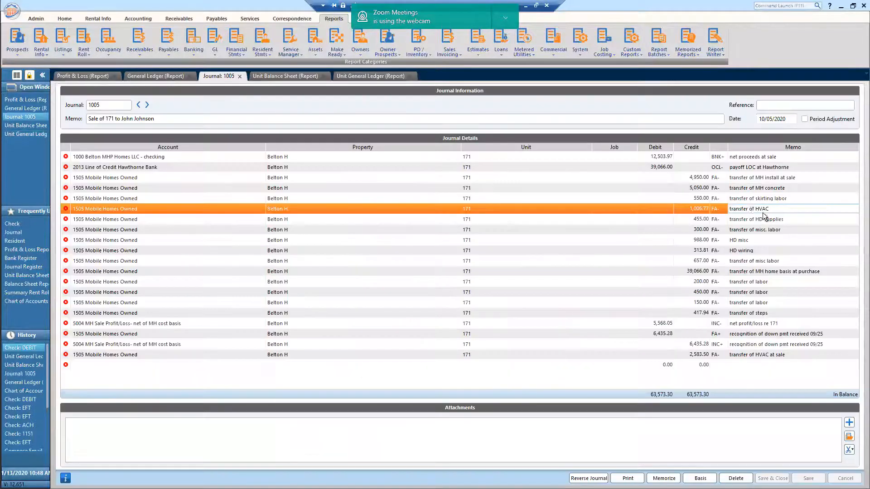
pyautogui.doubleClick(761, 208)
pyautogui.write('skirting matee')
pyautogui.click(787, 199)
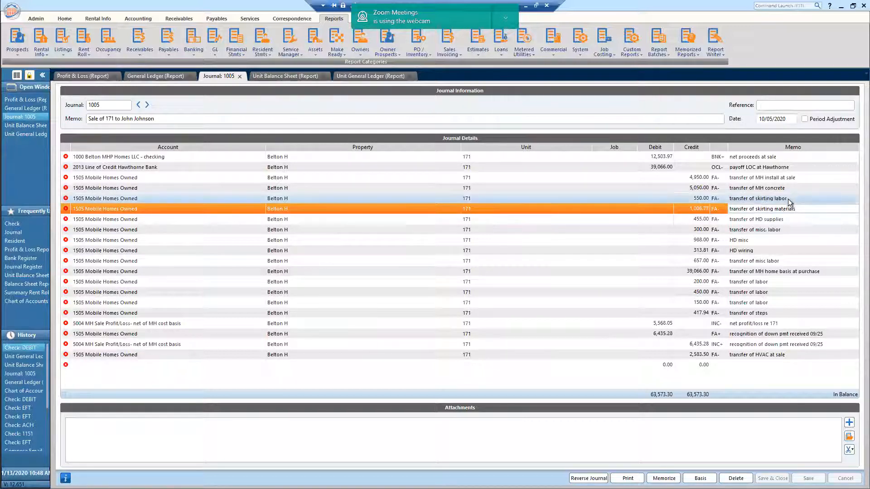
pyautogui.click(612, 229)
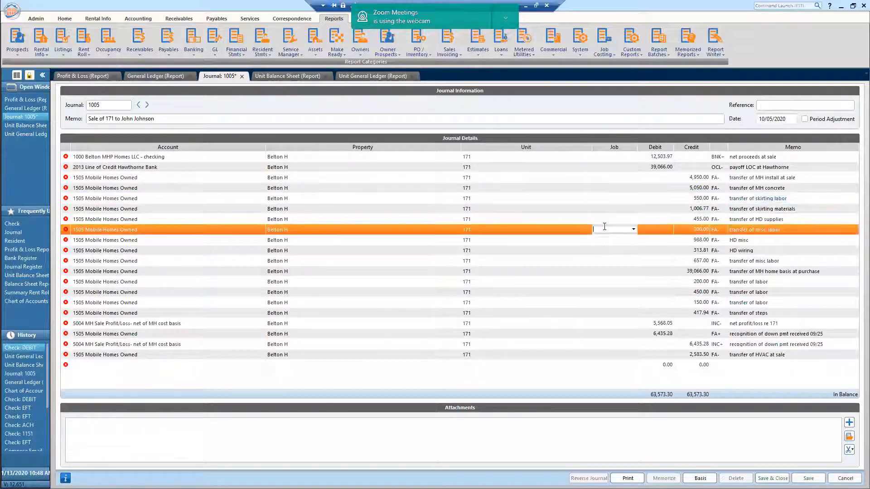
pyautogui.press('Escape')
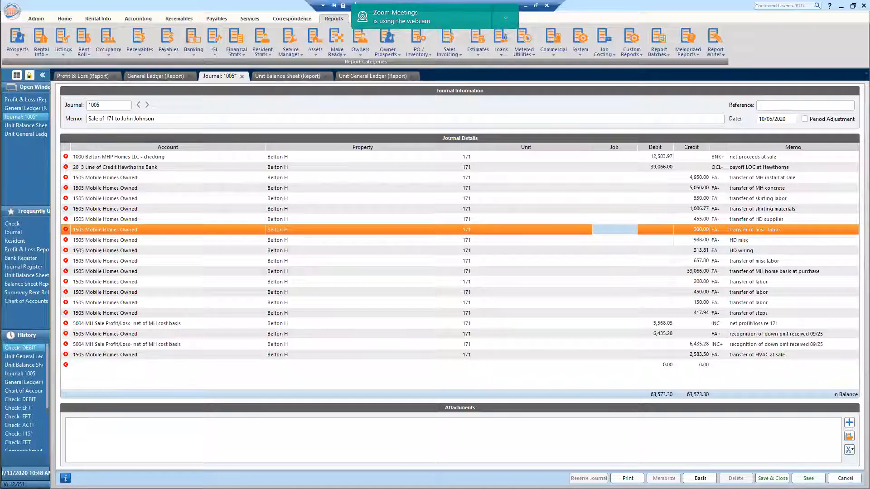
pyautogui.hotkey('ctrl', 's')
# - From the unit general ledger, inspect the 09/25/20 Royal Supply check and the Augustine Property Management misc repair check, closing each
pyautogui.click(368, 78)
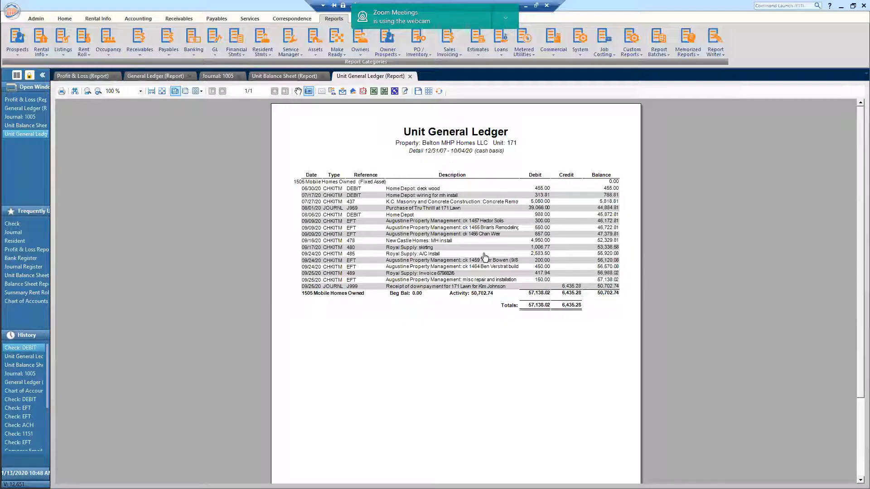
pyautogui.doubleClick(526, 274)
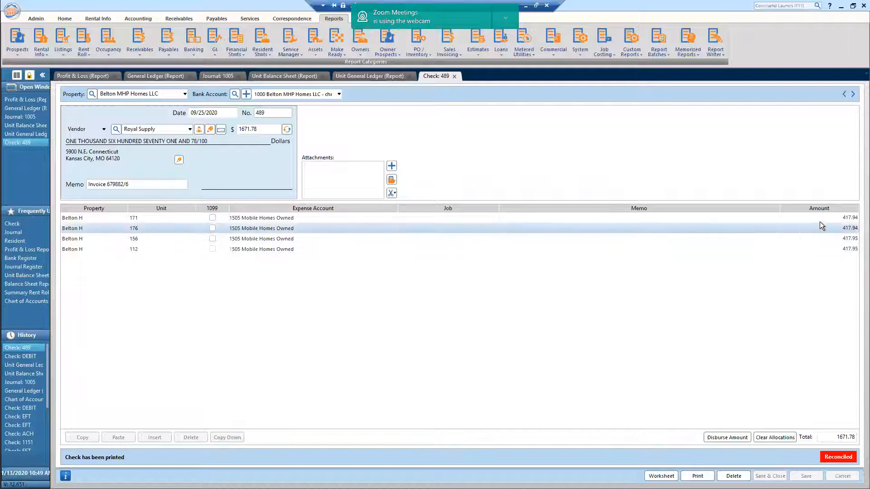
pyautogui.click(454, 76)
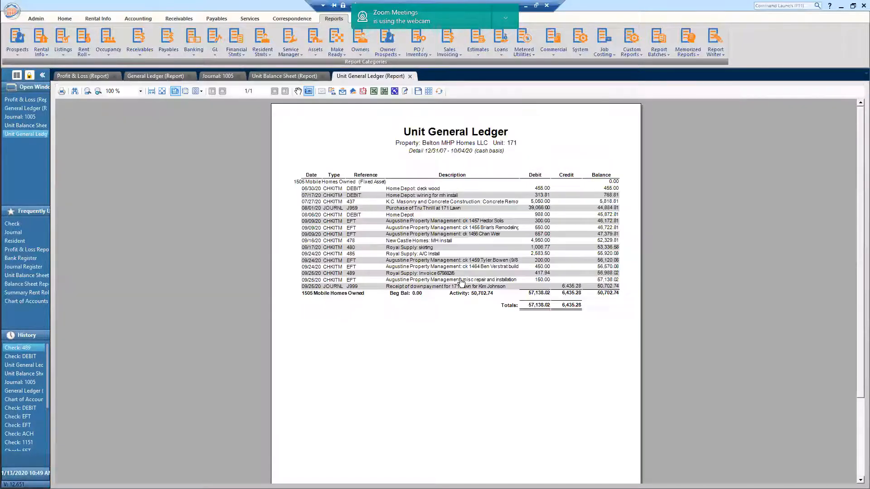
pyautogui.doubleClick(511, 281)
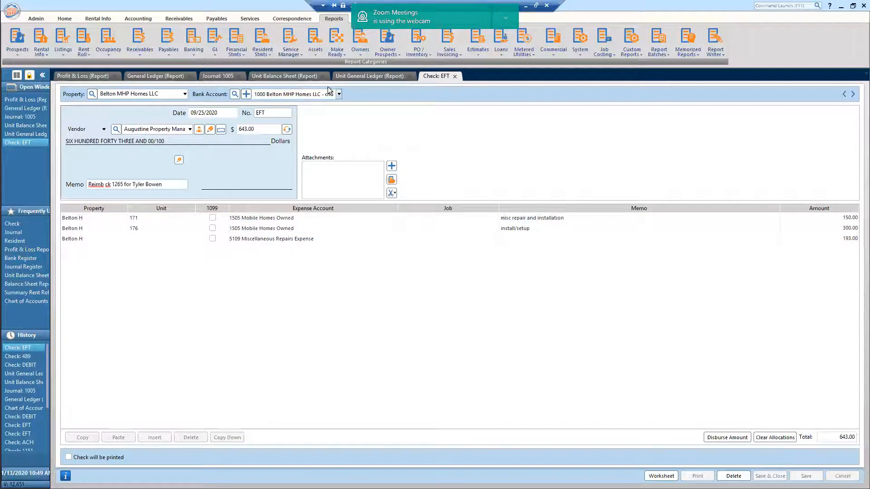
pyautogui.click(455, 76)
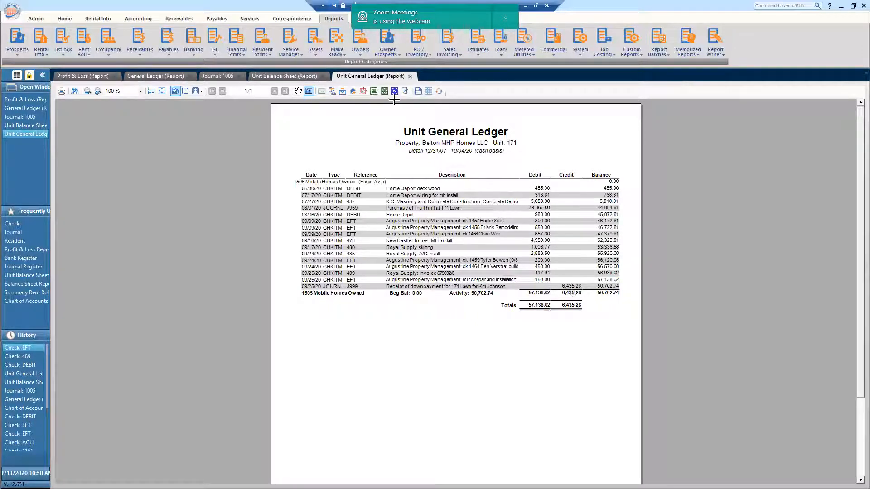
# - Compare the unit 171 sale journal's transfer lines with the 1505 Mobile Homes Owned ledger and balance sheet, dismissing the calendar reminders
pyautogui.click(407, 77)
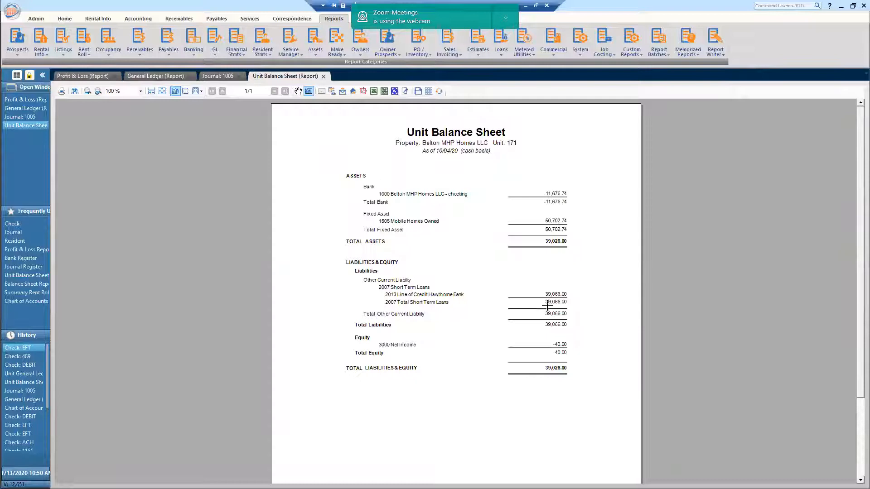
pyautogui.click(211, 77)
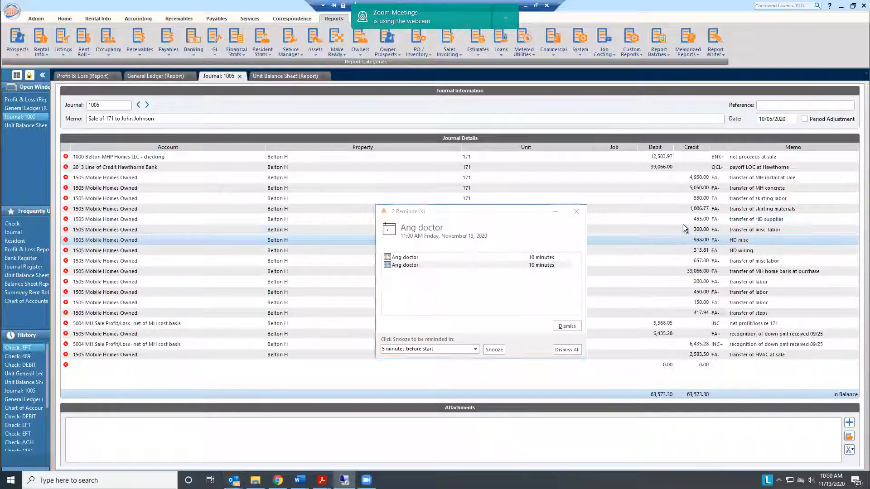
pyautogui.click(572, 350)
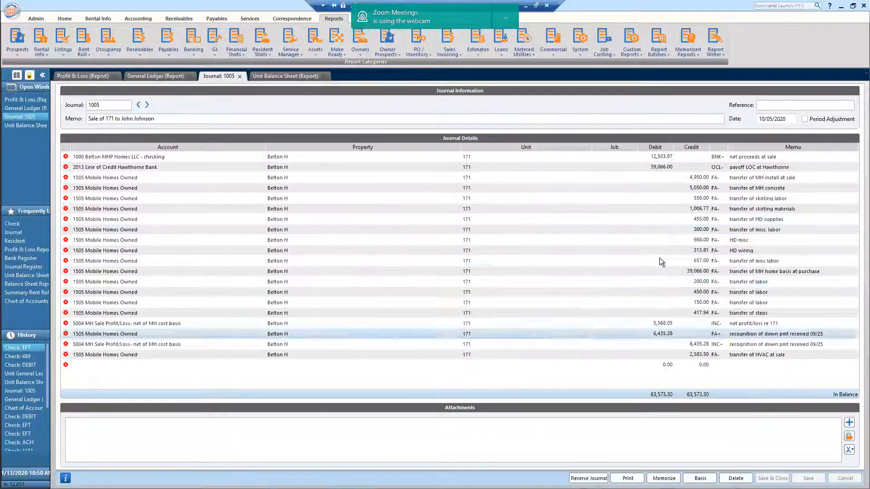
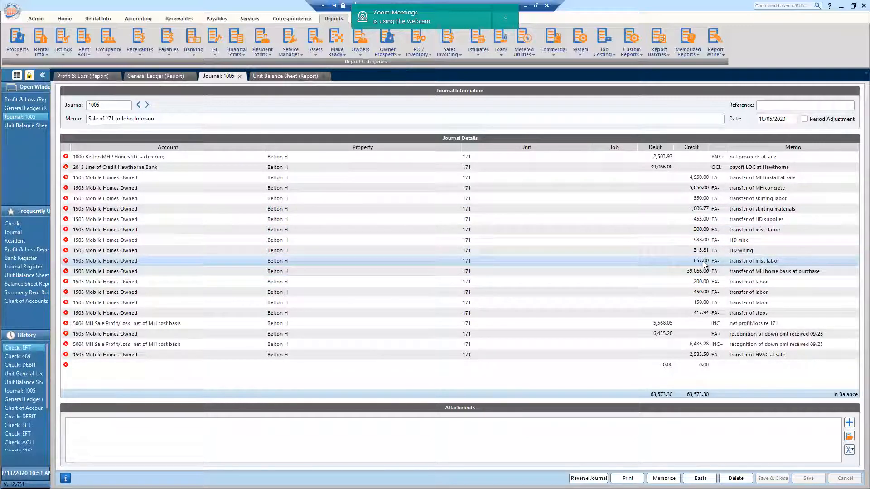
pyautogui.click(281, 75)
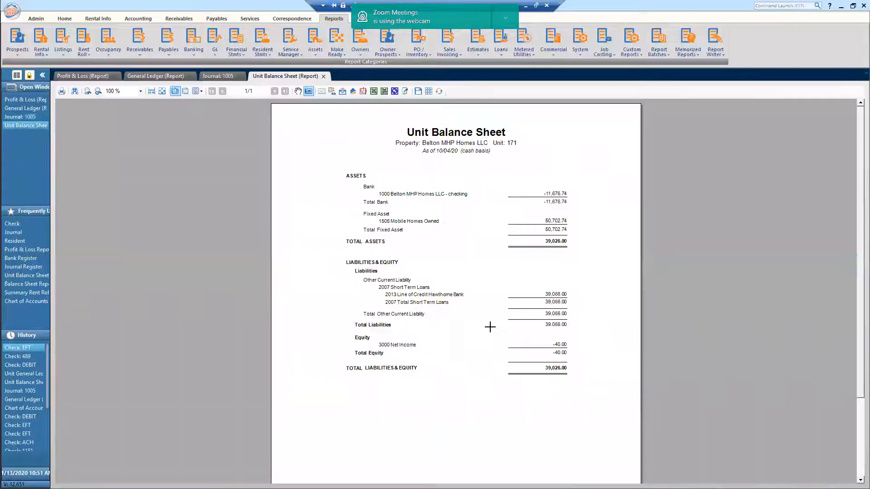
pyautogui.doubleClick(555, 221)
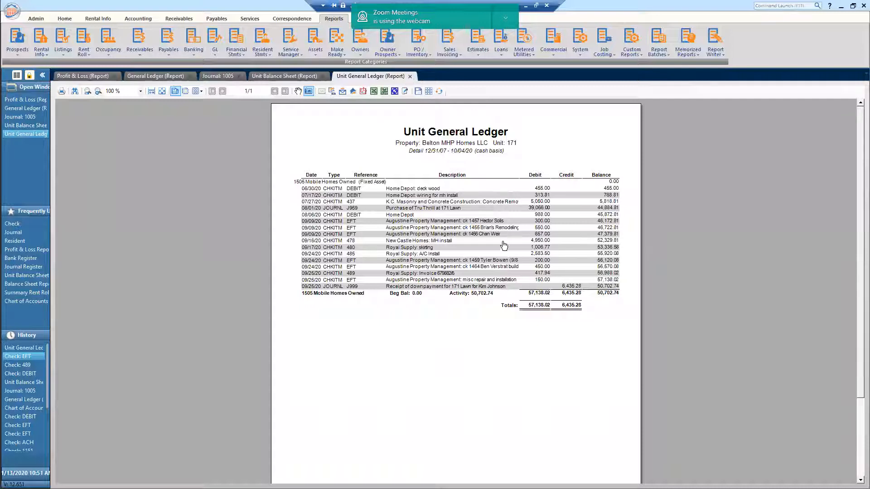
pyautogui.click(409, 76)
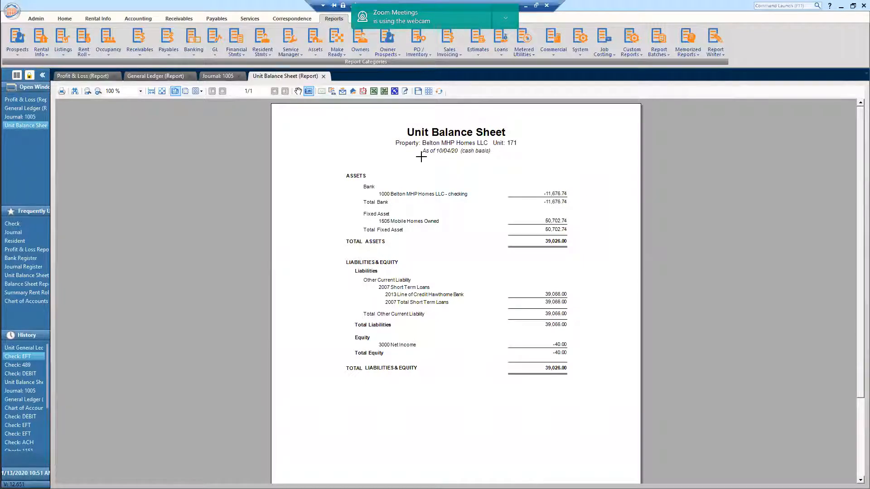
pyautogui.click(243, 77)
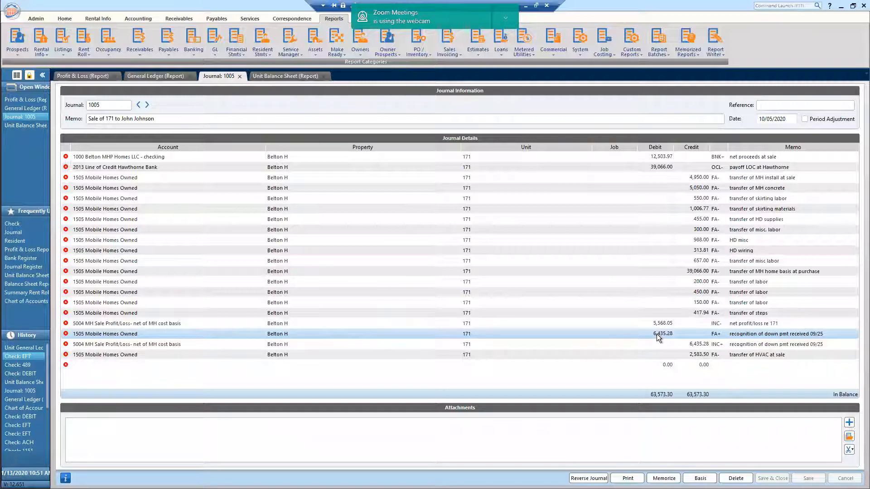
# - Try posting the sale journal's down payment recognition debit line to 1000 Belton MHP Homes LLC - checking
pyautogui.click(208, 333)
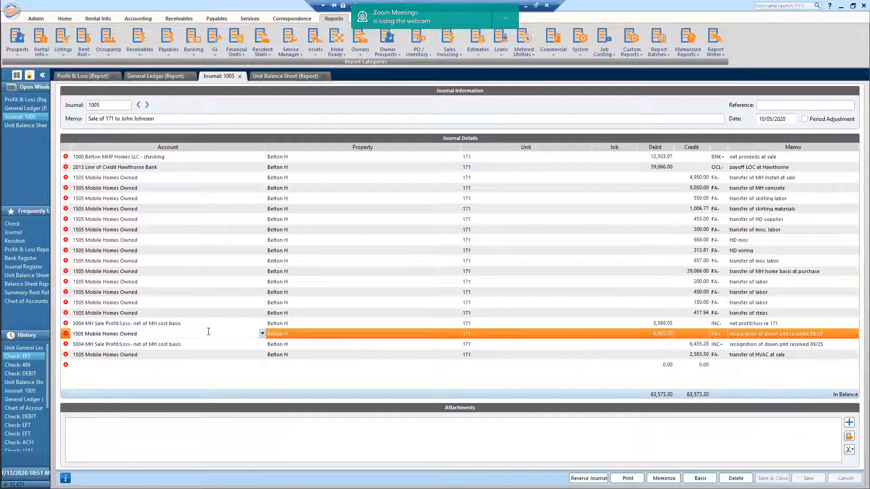
pyautogui.write('1000 Belton')
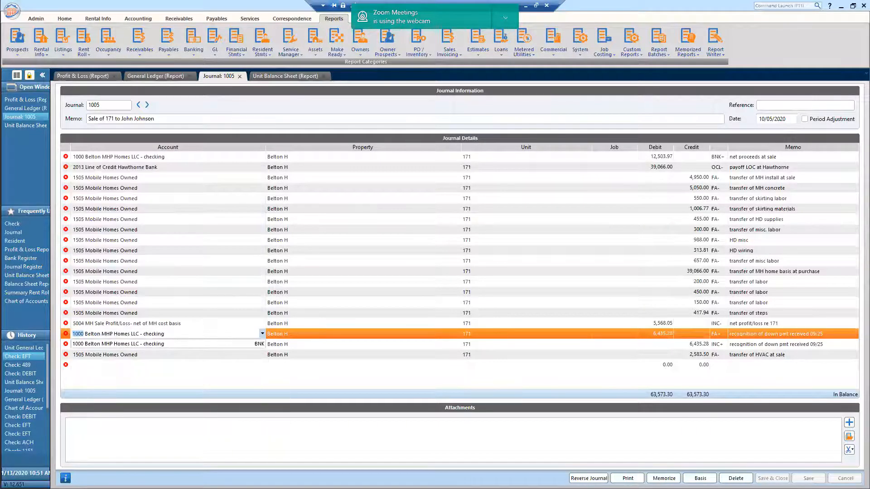
pyautogui.press('Tab')
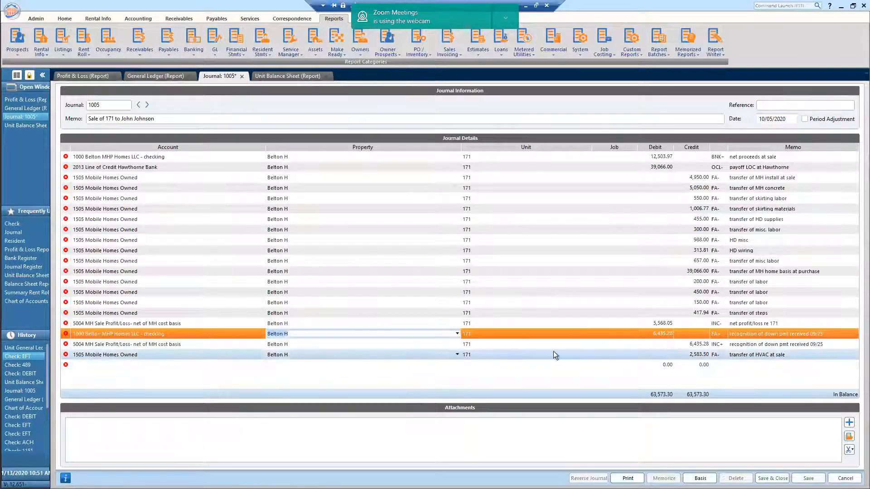
pyautogui.click(755, 335)
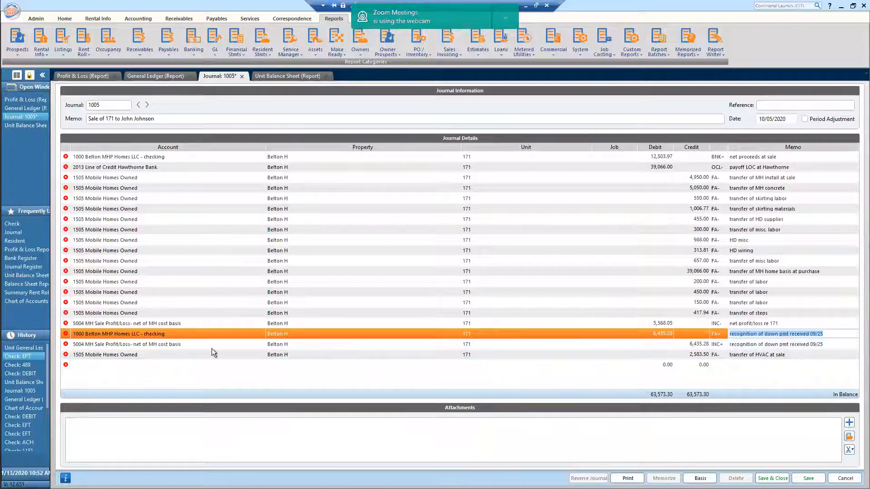
# - Drill from the unit 171 balance sheet's checking balance into the 09/25/20 downpayment receipt journal, inspect its lines, and return to the sale journal
pyautogui.click(281, 75)
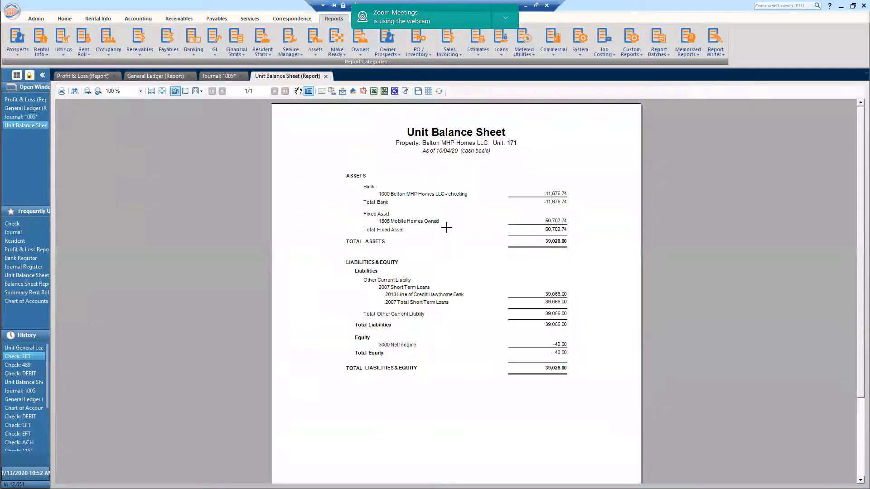
pyautogui.doubleClick(557, 196)
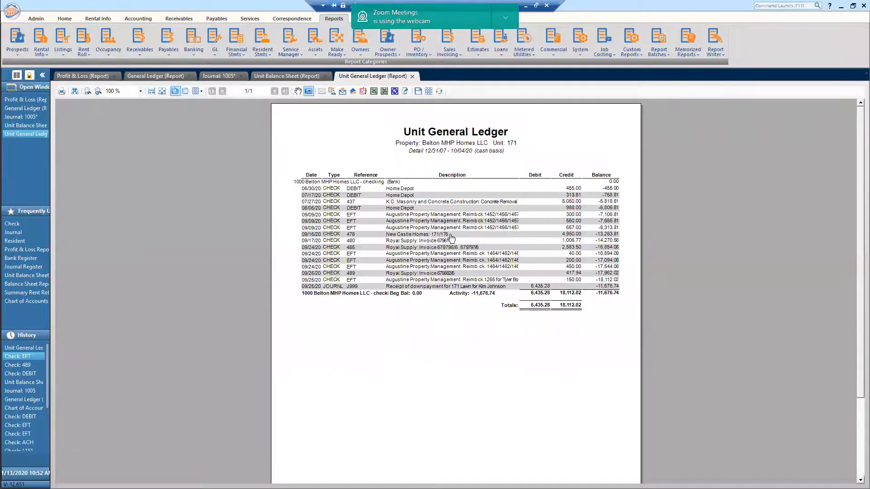
pyautogui.doubleClick(433, 287)
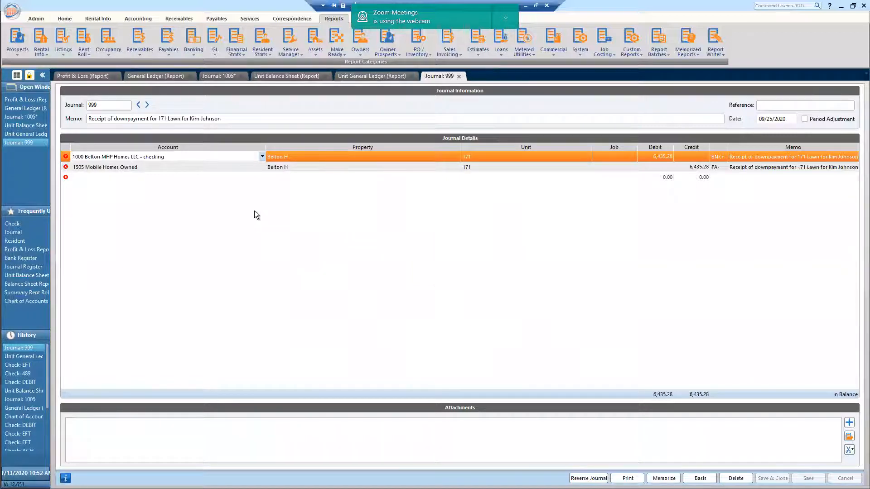
pyautogui.click(238, 119)
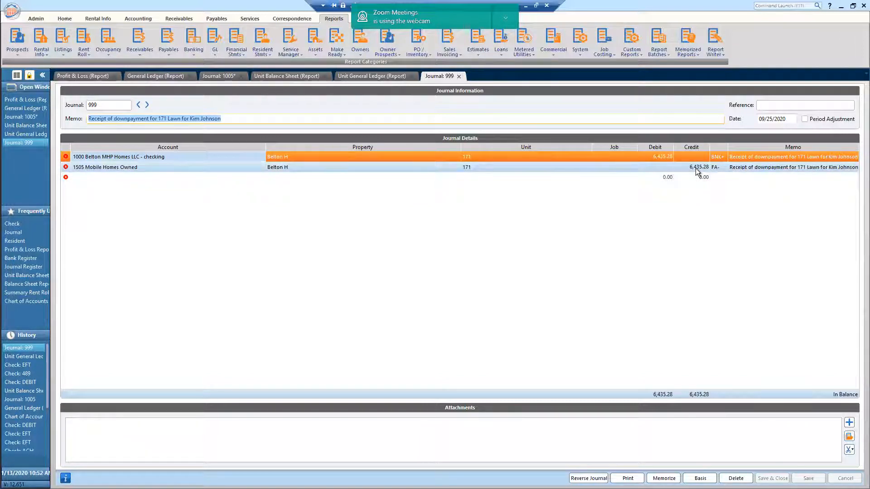
pyautogui.click(278, 216)
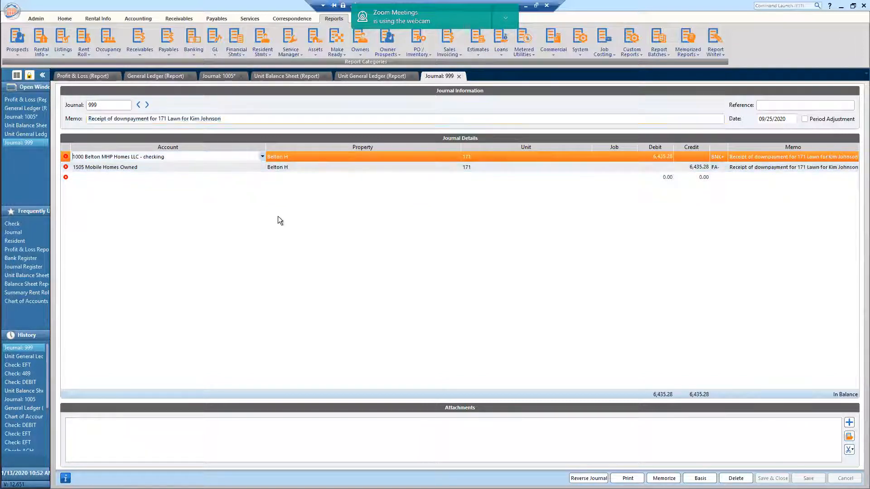
pyautogui.click(458, 76)
pyautogui.click(219, 75)
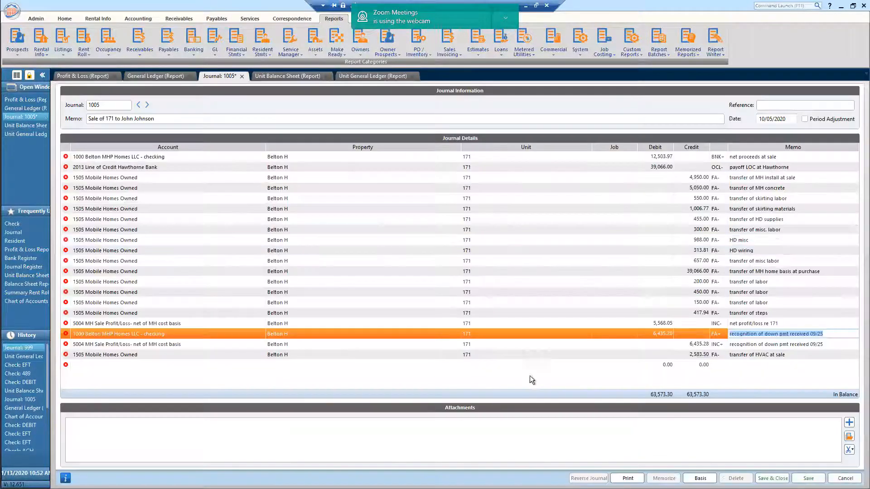
# - Set the down payment recognition debit line's account back to 1505 Mobile Homes Owned, review the profit/loss lines, and leave editing
pyautogui.click(175, 334)
pyautogui.write('1505 Mobile Homes Owned')
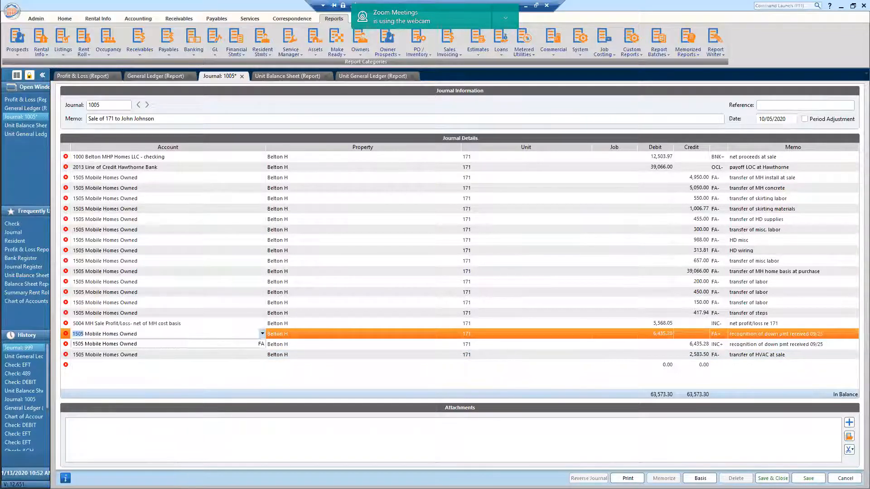
pyautogui.press('Tab')
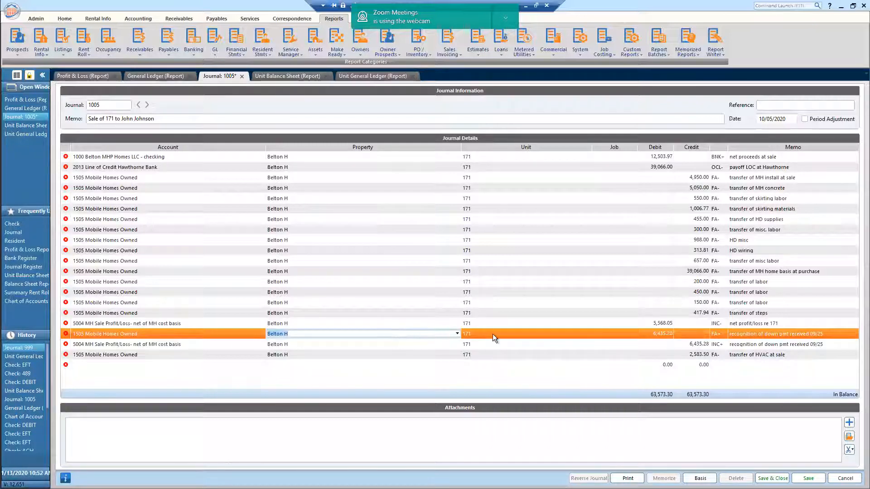
pyautogui.click(696, 345)
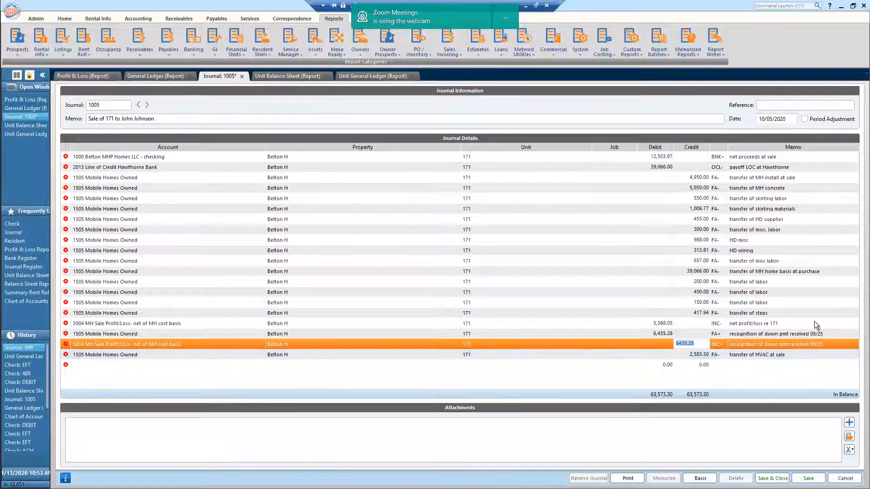
pyautogui.click(781, 324)
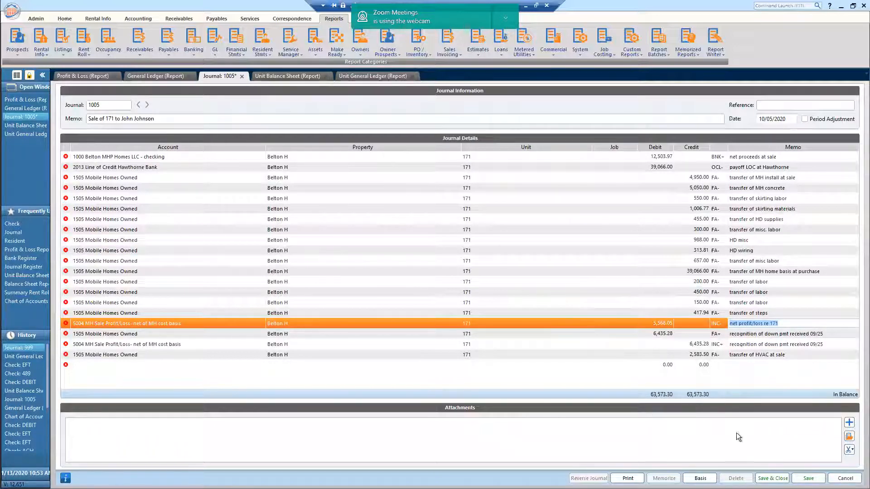
pyautogui.press('Escape')
pyautogui.press('Escape')
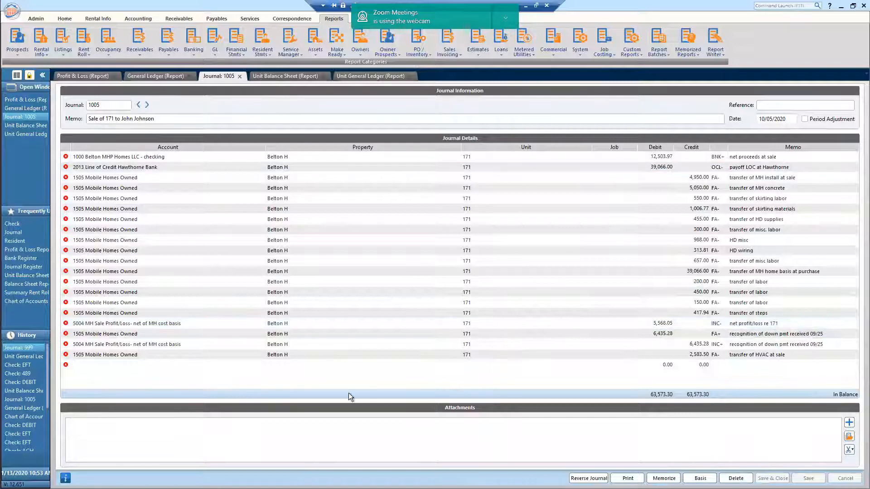
# - Try a debit of 5,000.00 on the "net profit/loss re 171" line of the sale journal
pyautogui.click(656, 329)
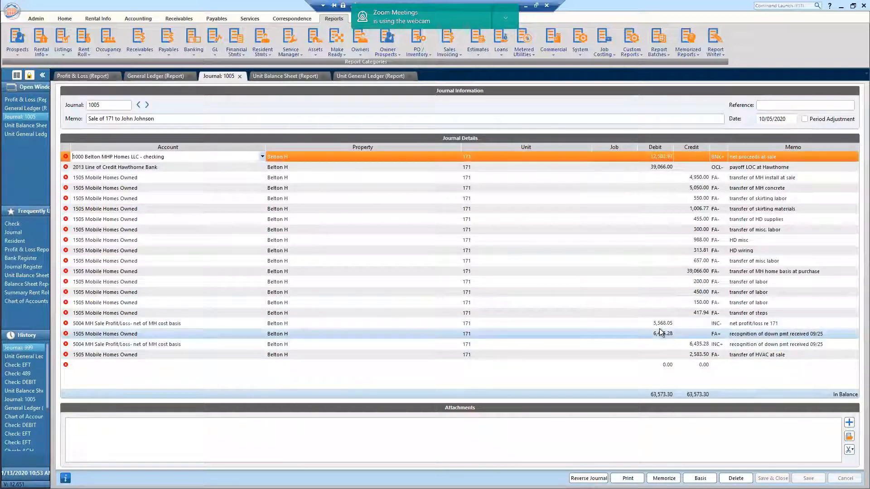
pyautogui.click(656, 322)
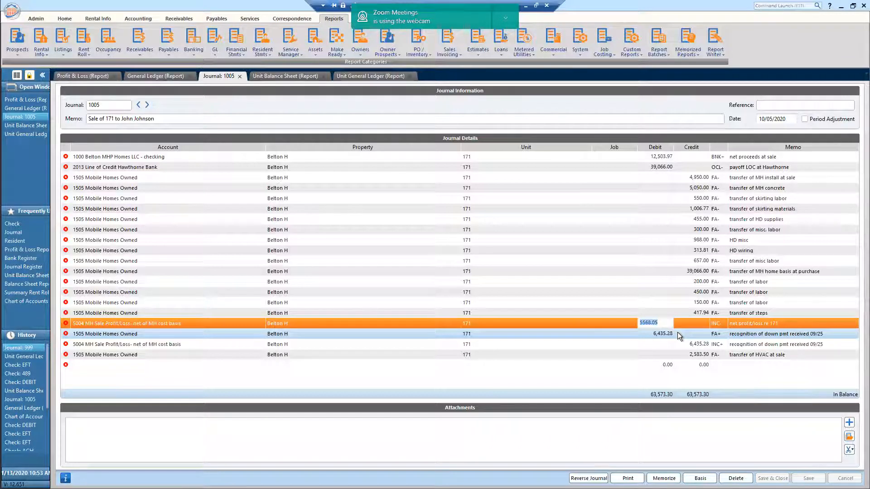
pyautogui.write('50000.00')
pyautogui.click(640, 367)
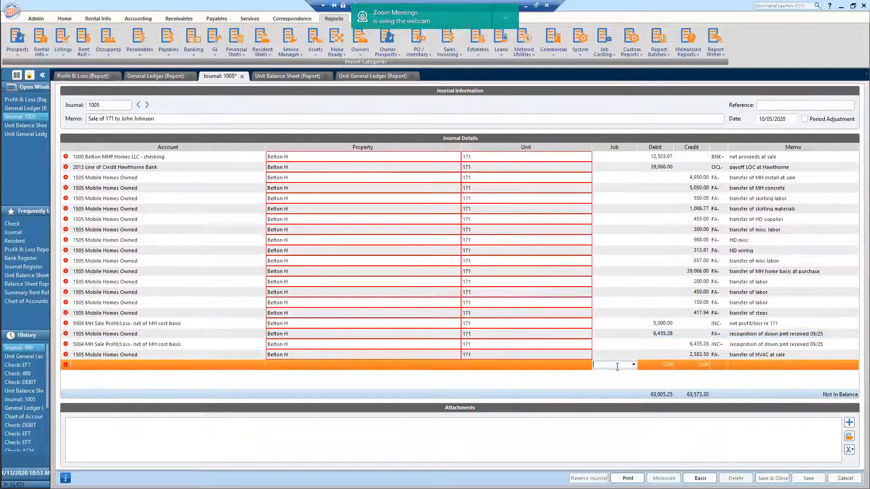
# - Restore the "net profit/loss re 171" debit to 5,568.05 and save the sale journal
pyautogui.click(666, 324)
pyautogui.write('55')
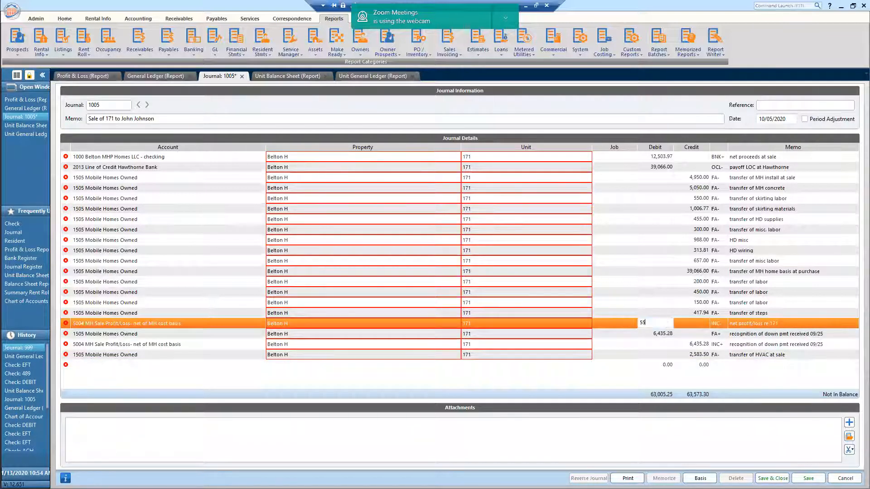
pyautogui.write('6805')
pyautogui.press('BackSpace')
pyautogui.press('BackSpace')
pyautogui.write('.05')
pyautogui.click(671, 284)
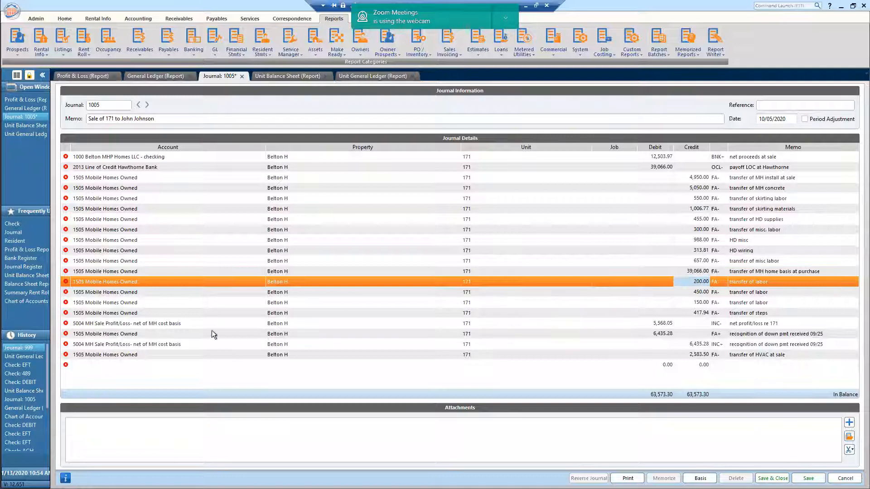
pyautogui.hotkey('ctrl', 's')
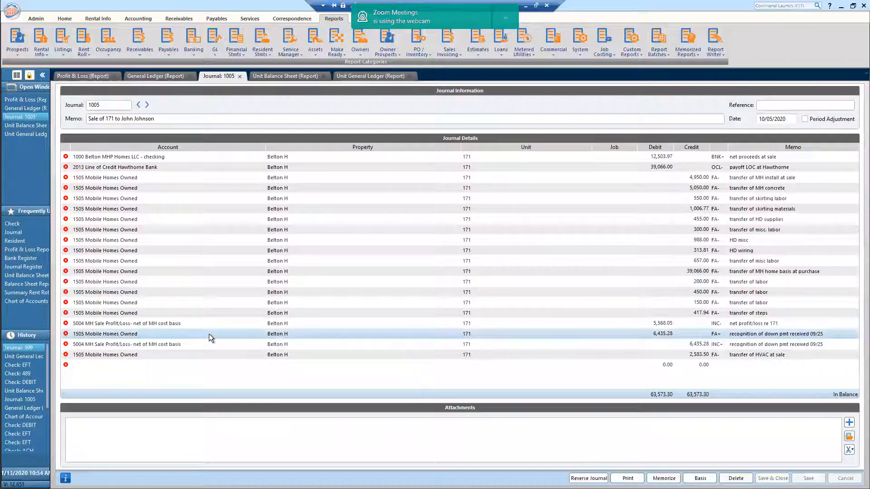
# - Close the unit 171 sale journal and unit general ledger, and open the unit 128 sale journal from the October General Ledger
pyautogui.click(240, 75)
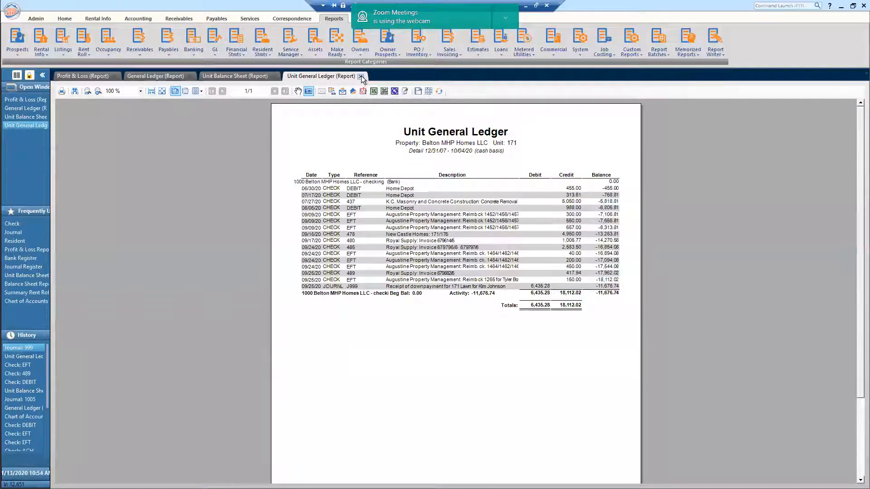
pyautogui.click(360, 76)
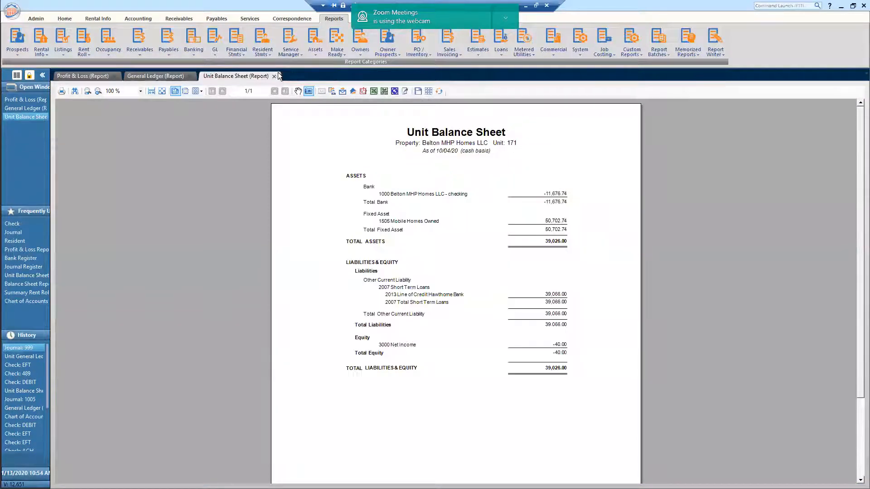
pyautogui.click(153, 76)
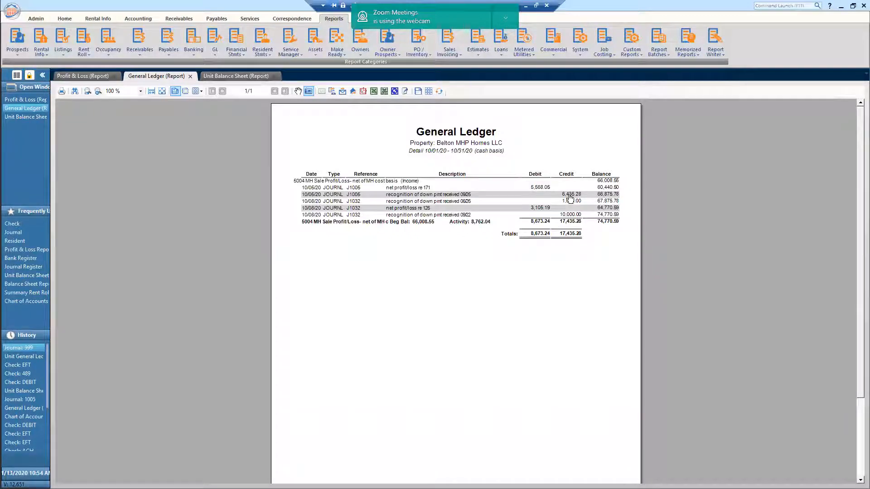
pyautogui.doubleClick(426, 213)
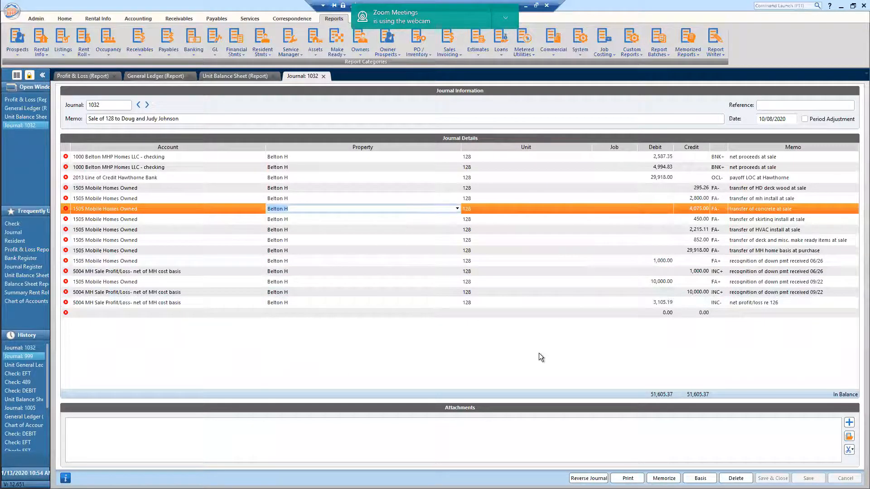
# - Examine the Hawthorne line of credit payoff and net proceeds lines in the unit 128 sale journal
pyautogui.click(650, 178)
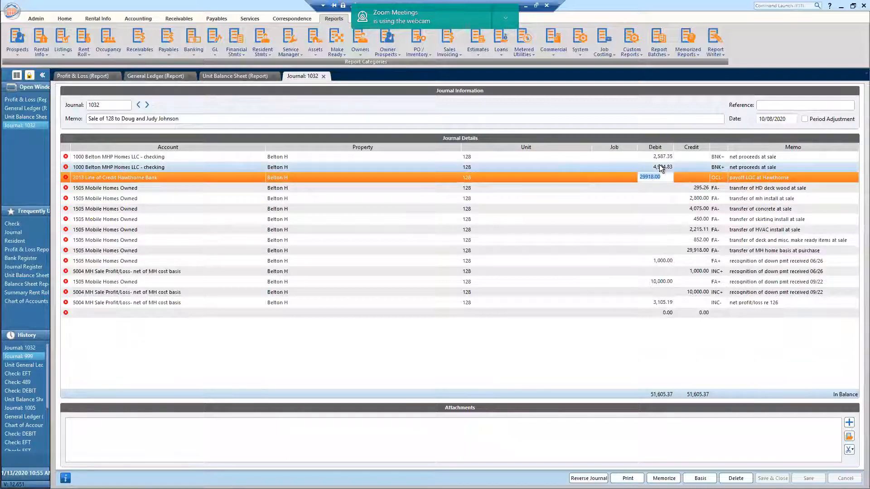
pyautogui.click(757, 157)
pyautogui.click(788, 157)
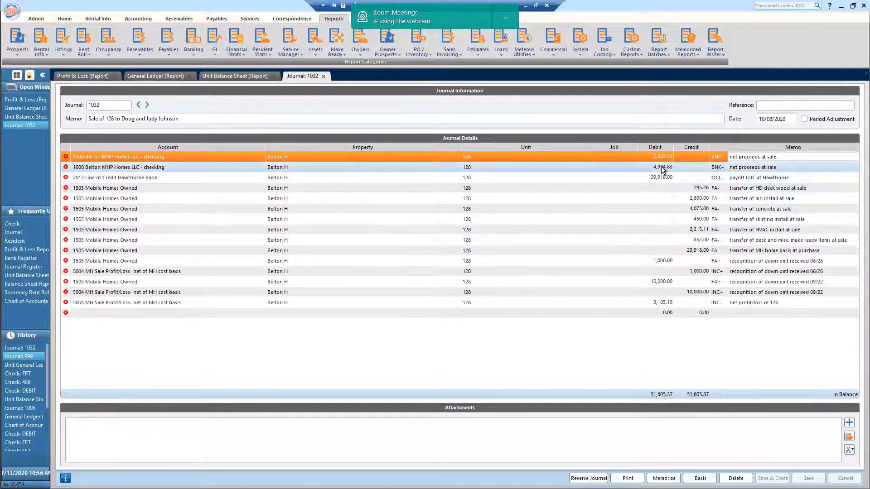
# - Run the Unit Balance Sheet for Belton MHP Homes LLC unit 128
pyautogui.click(788, 166)
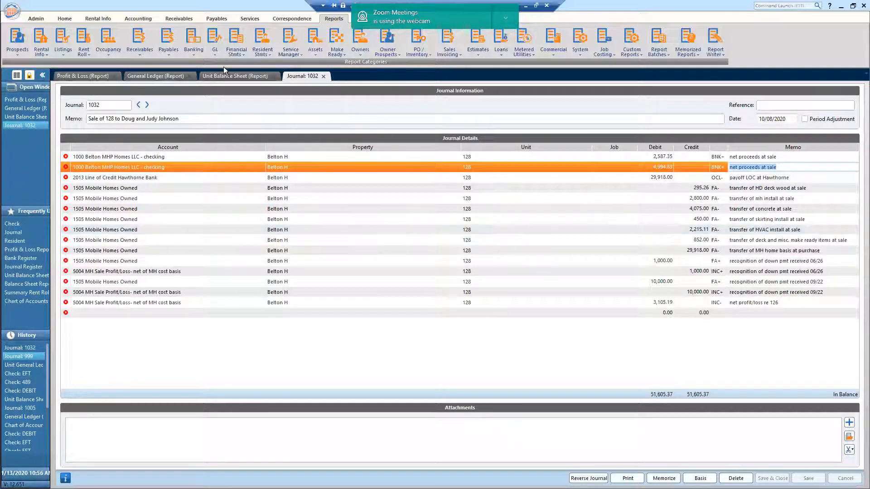
pyautogui.click(245, 76)
pyautogui.click(439, 91)
pyautogui.click(382, 190)
pyautogui.write('128')
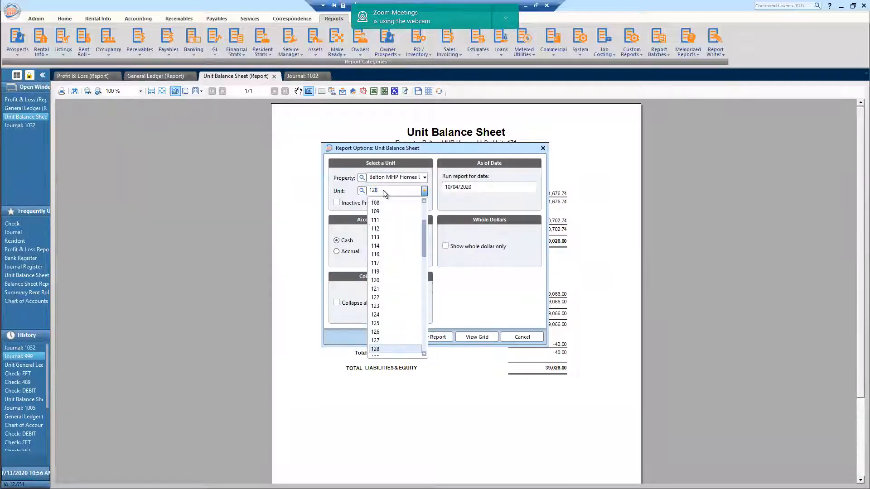
pyautogui.press('Tab')
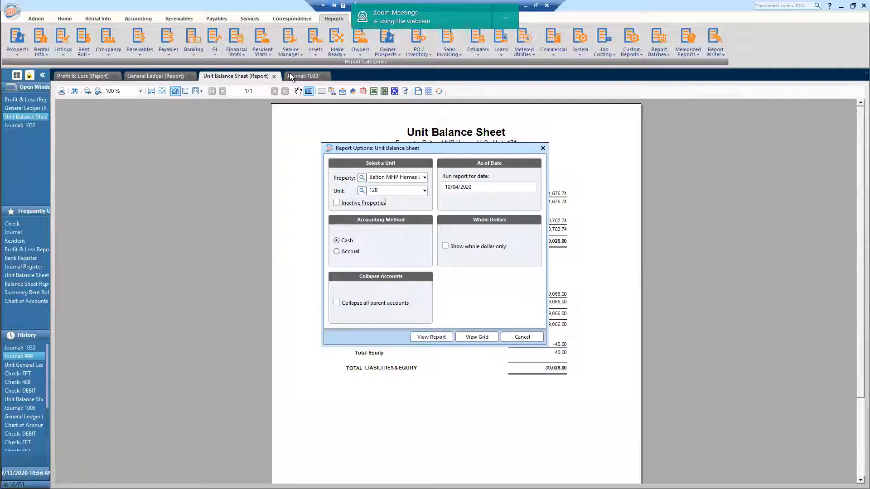
pyautogui.click(422, 337)
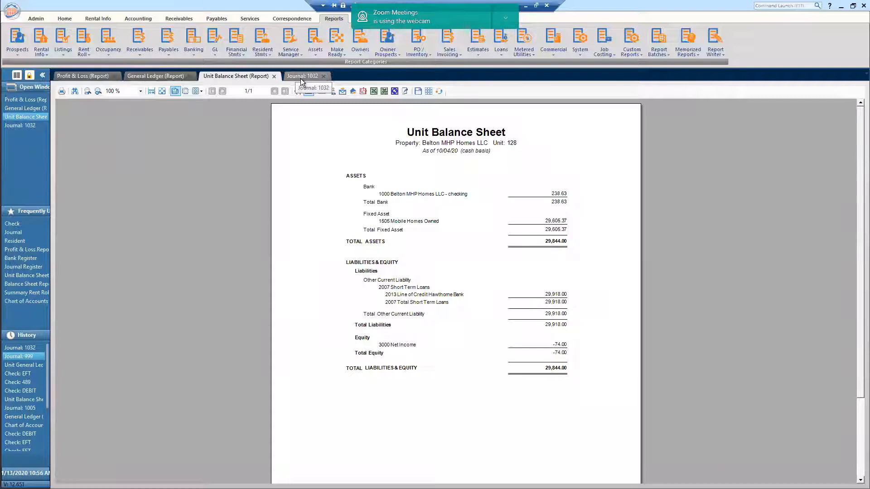
# - Check the date of the unit 128 sale journal and rerun the Unit Balance Sheet as of 10/31/2020
pyautogui.click(300, 76)
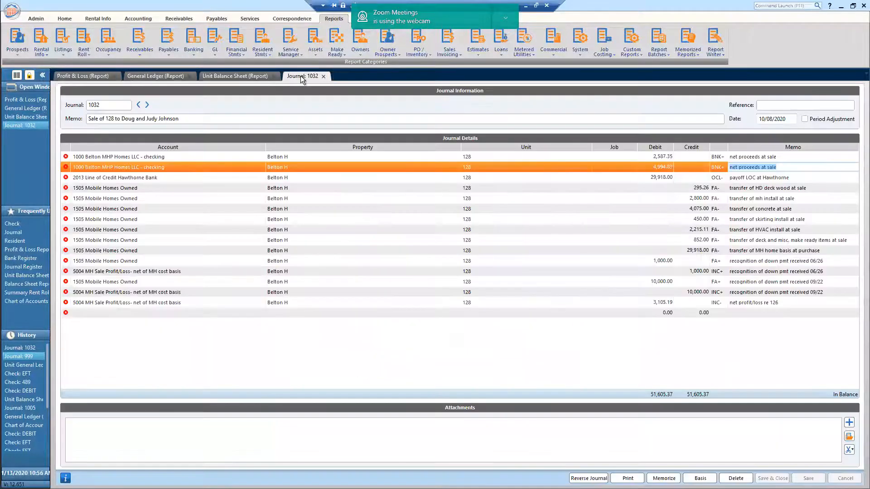
pyautogui.click(232, 76)
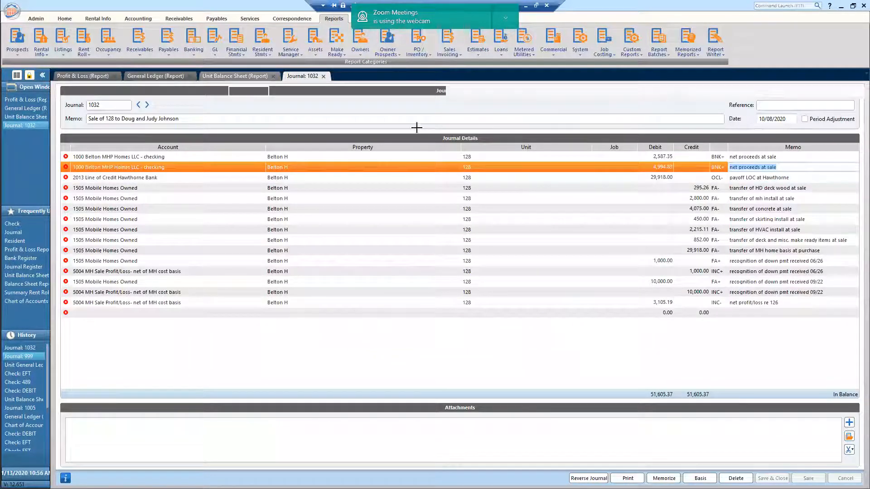
pyautogui.click(427, 92)
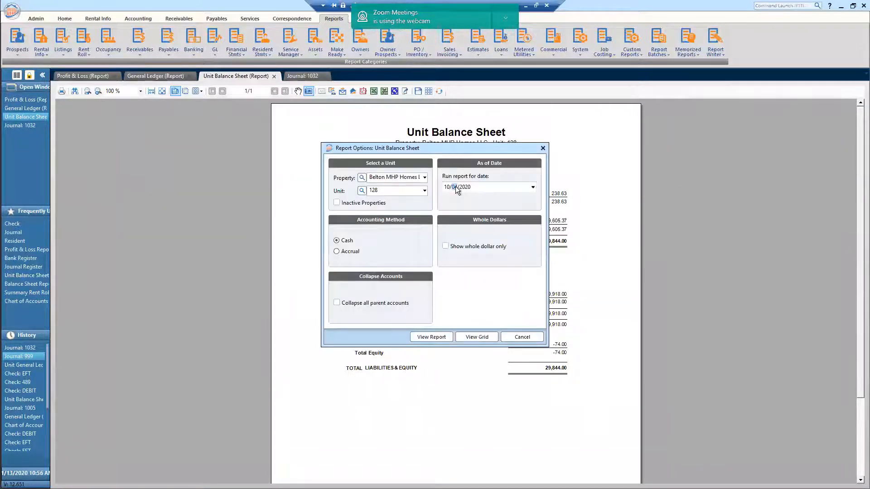
pyautogui.click(447, 189)
pyautogui.press('Delete')
pyautogui.press('Delete')
pyautogui.click(439, 337)
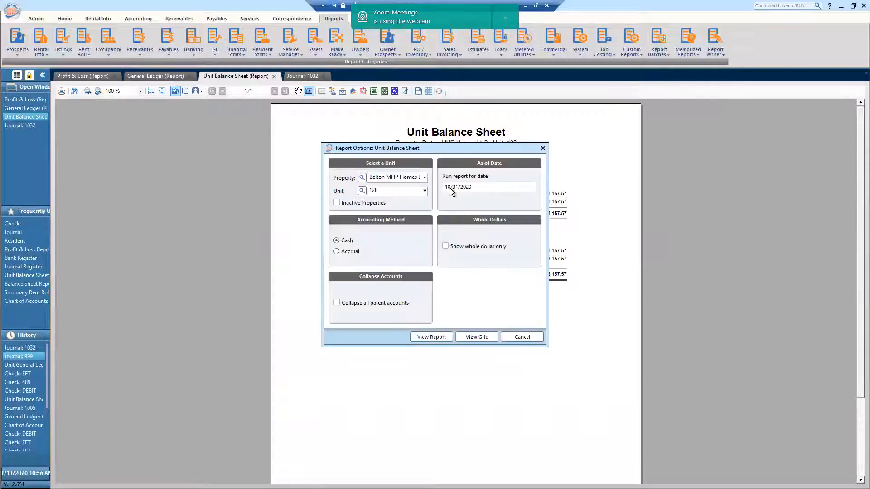
# - Rerun the unit 128 Unit Balance Sheet as of 10/07/2020, the day before the sale journal
pyautogui.click(449, 187)
pyautogui.write('01')
pyautogui.click(423, 336)
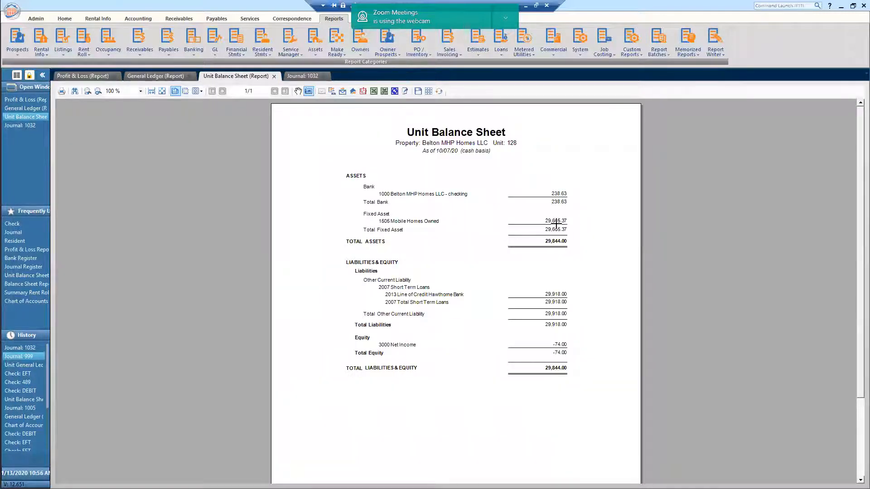
# - Trace unit 128's checking balance through its Unit General Ledger to the 09/22/20 down payment journal, and close both
pyautogui.doubleClick(536, 194)
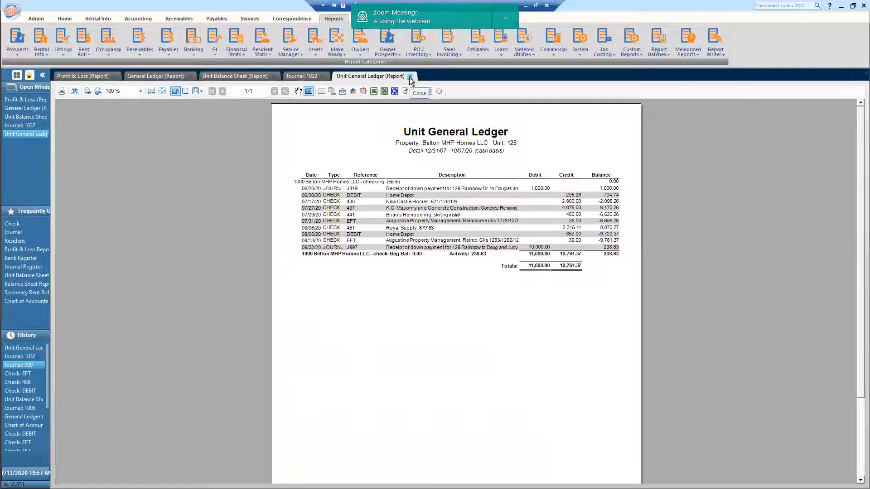
pyautogui.doubleClick(435, 252)
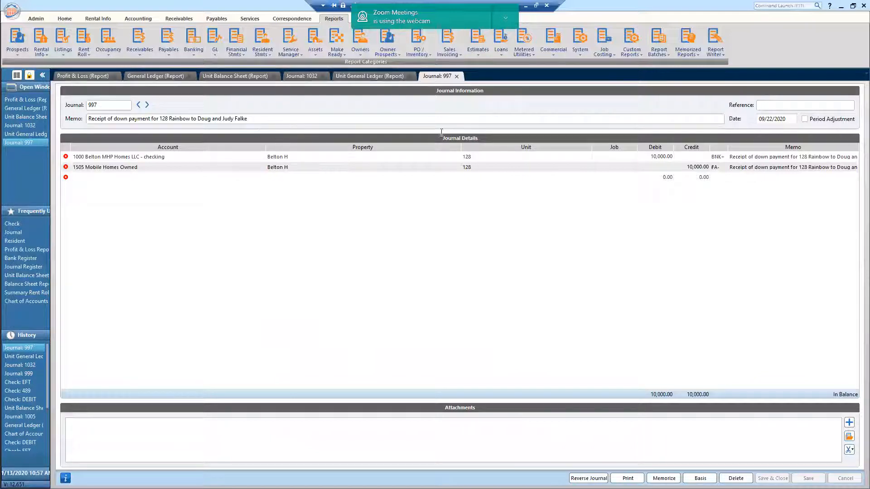
pyautogui.click(456, 76)
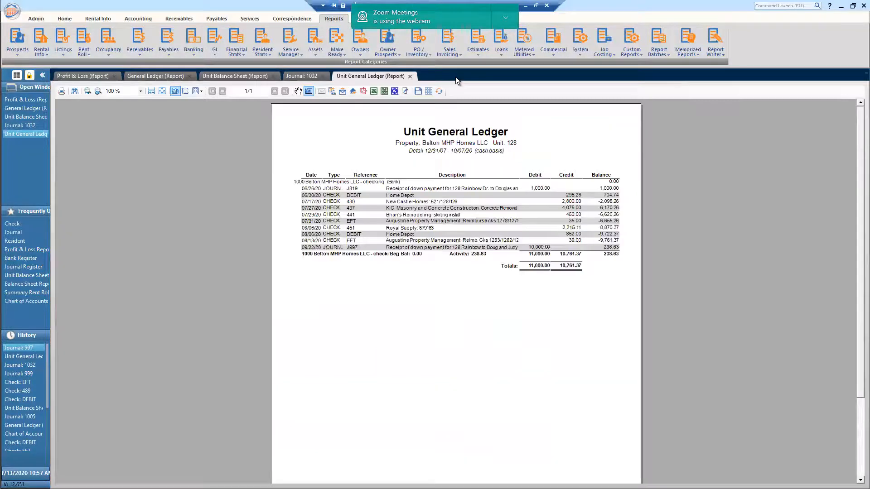
pyautogui.click(410, 78)
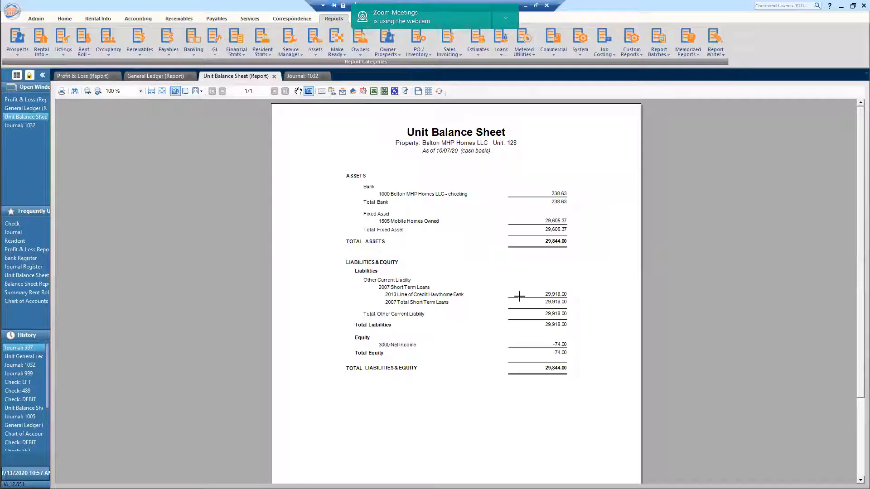
# - Review the Mobile Homes Owned entries in unit 128's general ledger, close it and return to the sale journal
pyautogui.doubleClick(549, 232)
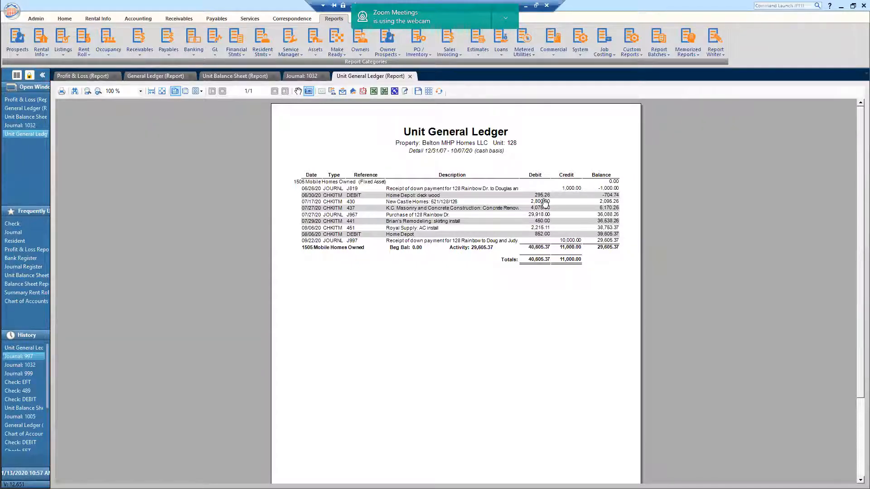
pyautogui.click(409, 75)
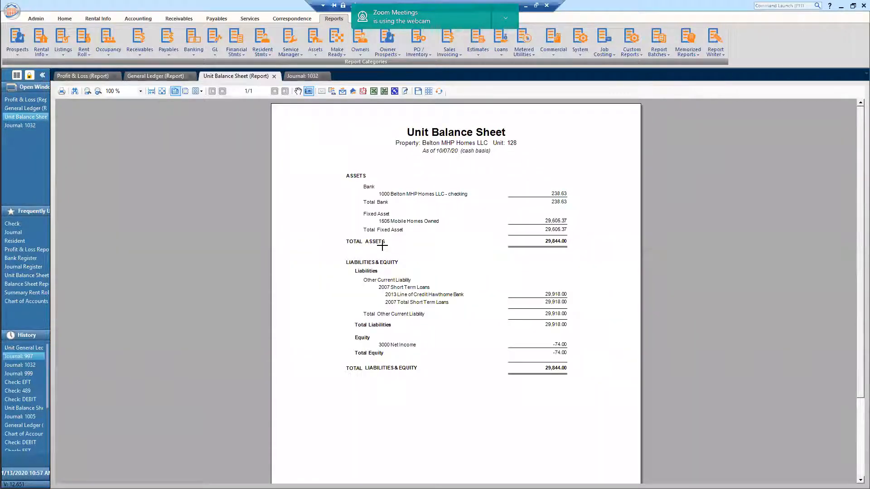
pyautogui.click(301, 74)
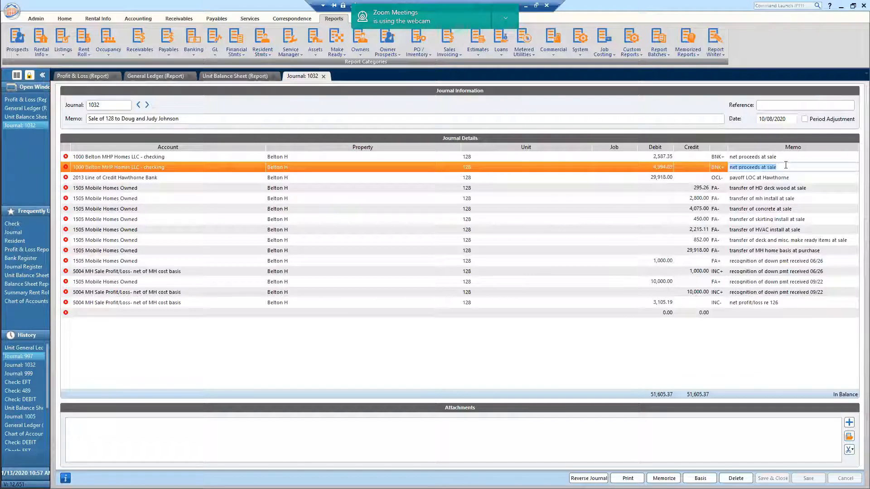
# - Examine the net proceeds, 09/22 down payment recognition and net profit/loss lines in the unit 128 sale journal
pyautogui.click(657, 167)
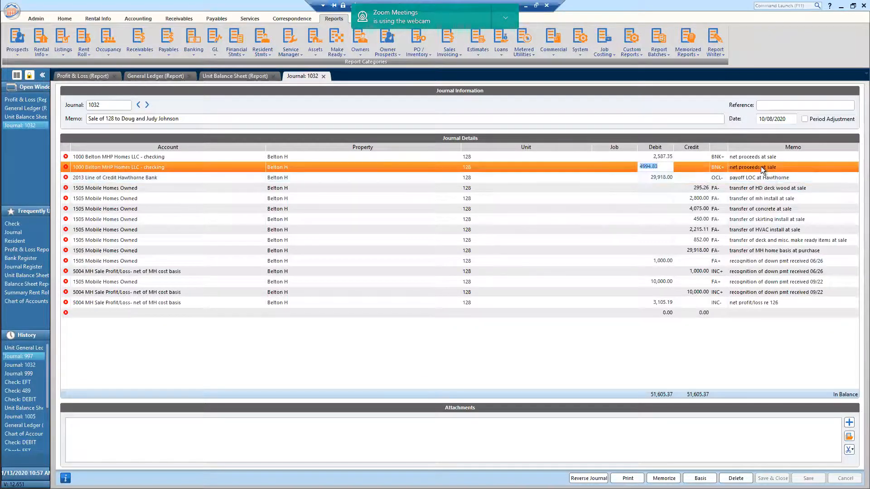
pyautogui.click(760, 167)
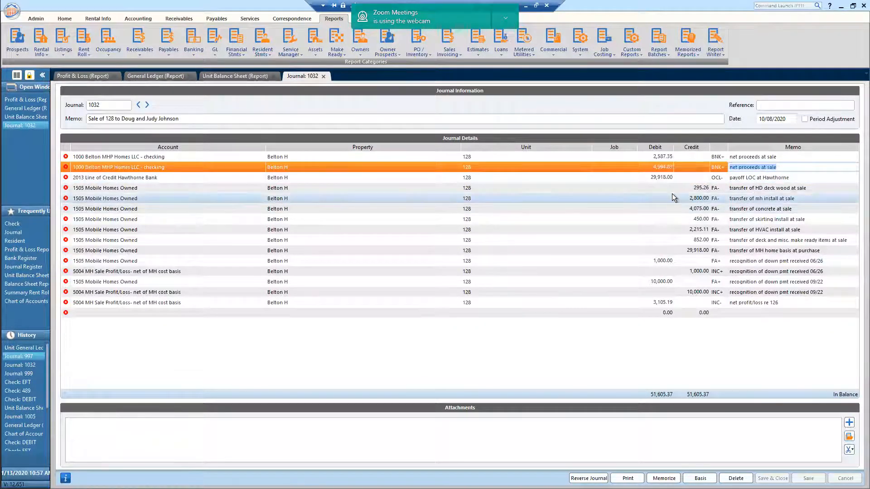
pyautogui.click(656, 282)
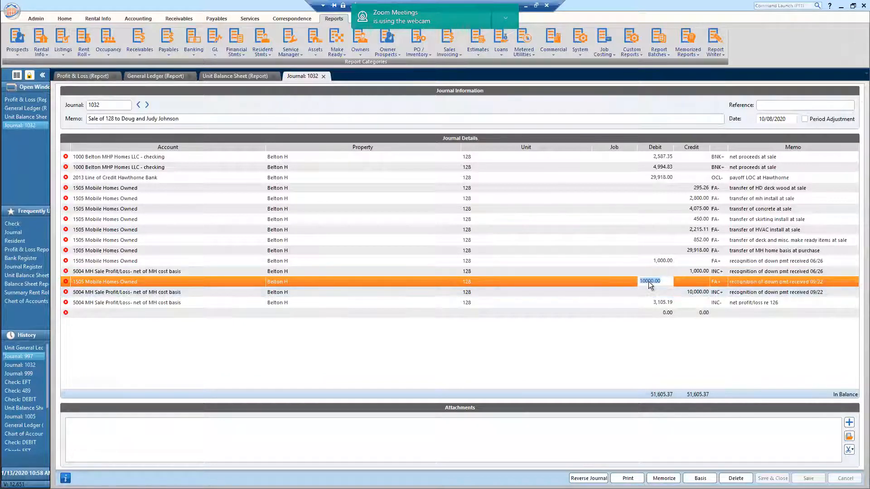
pyautogui.click(186, 282)
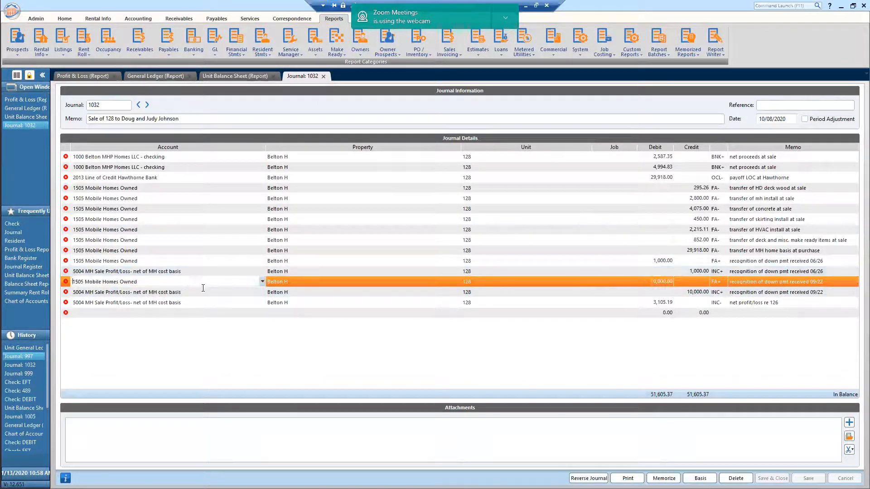
pyautogui.click(740, 292)
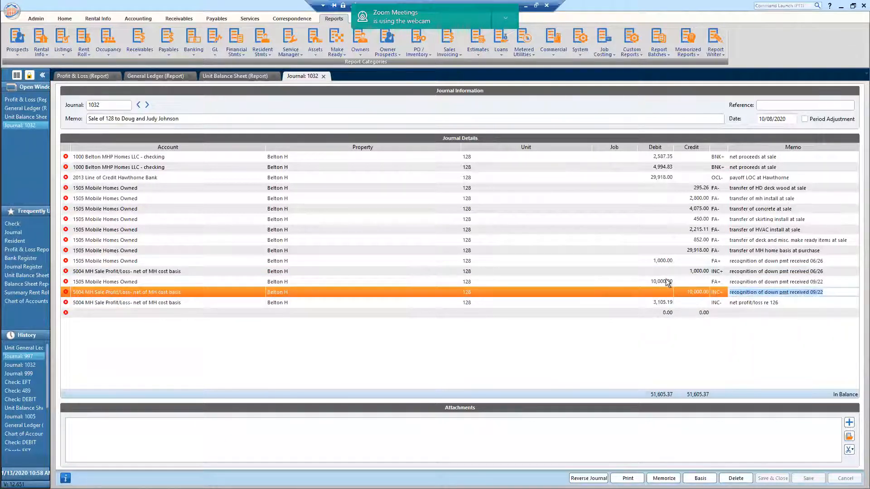
pyautogui.click(651, 303)
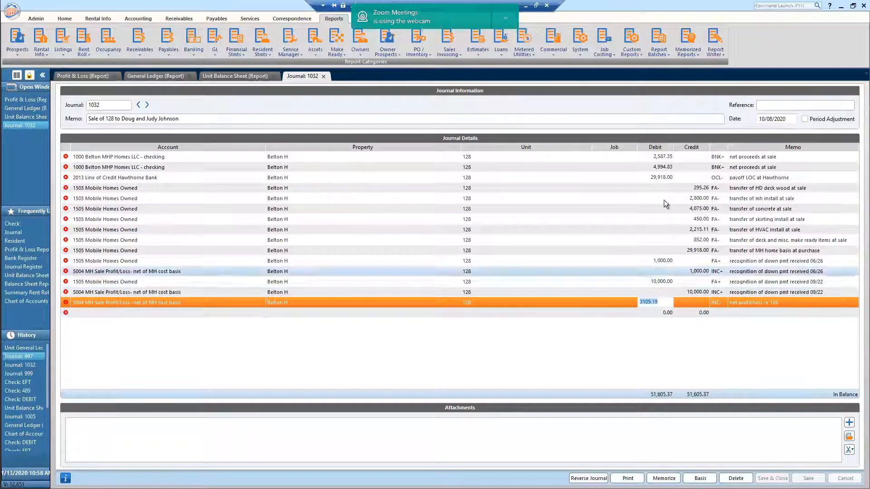
pyautogui.click(779, 281)
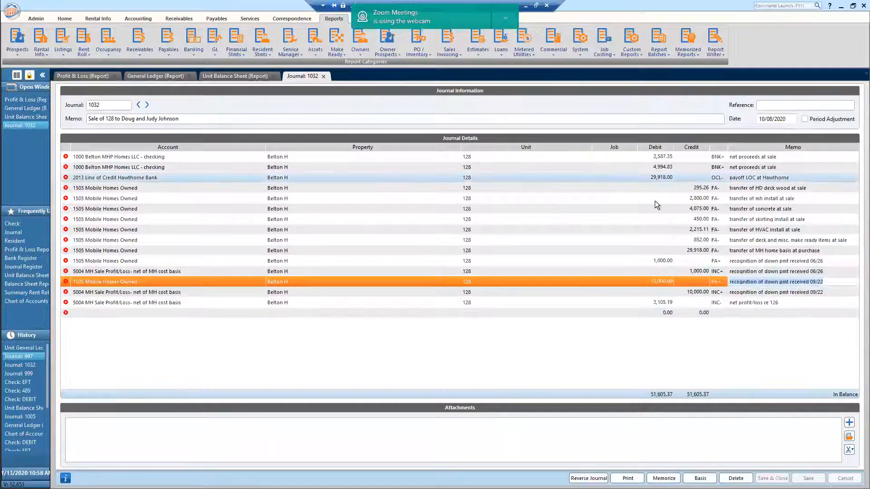
# - Try a debit of 0.00 on the net profit/loss line of the unit 128 sale journal and discard the change
pyautogui.click(657, 301)
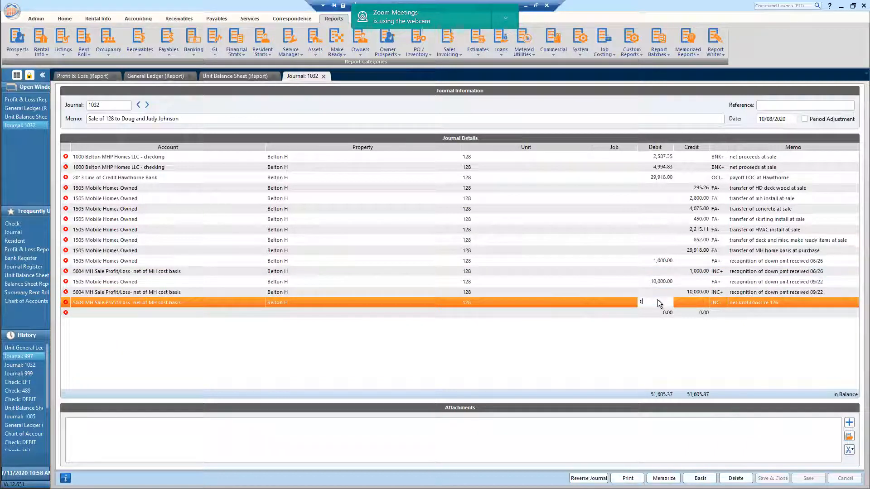
pyautogui.press('Delete')
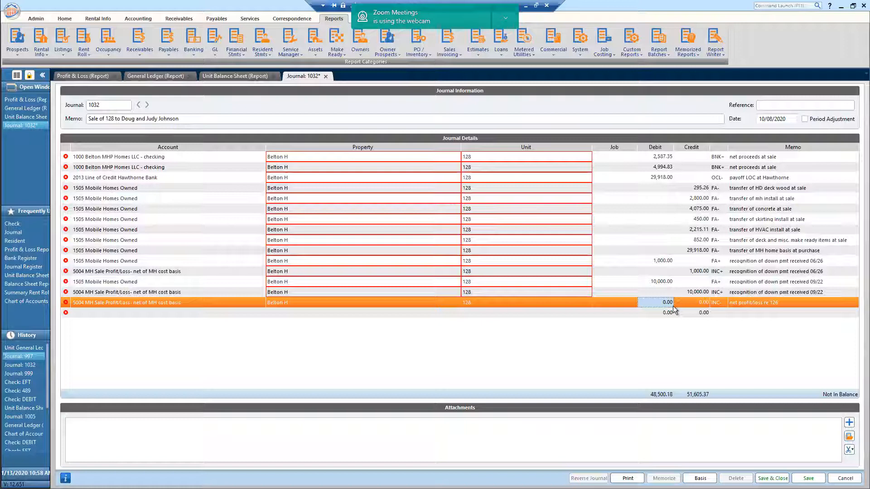
pyautogui.click(845, 478)
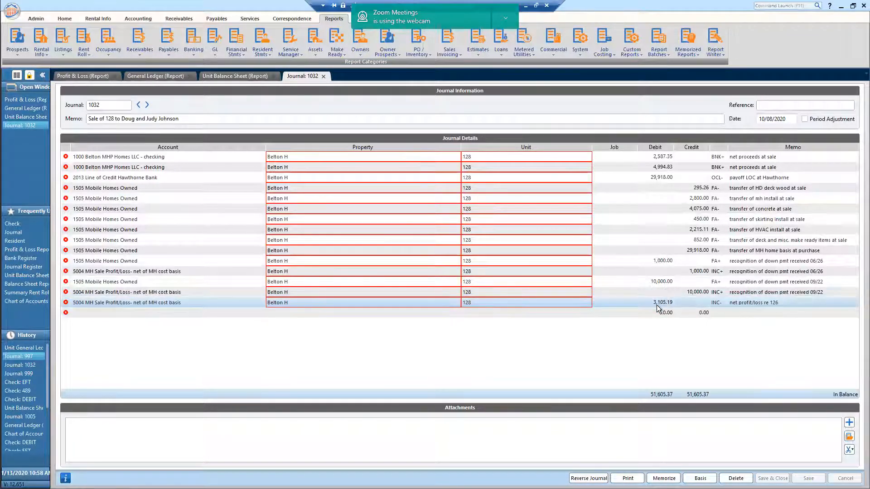
# - Correct the last line's memo to "net profit/loss re 128" and save the unit 128 sale journal
pyautogui.click(768, 303)
pyautogui.click(779, 303)
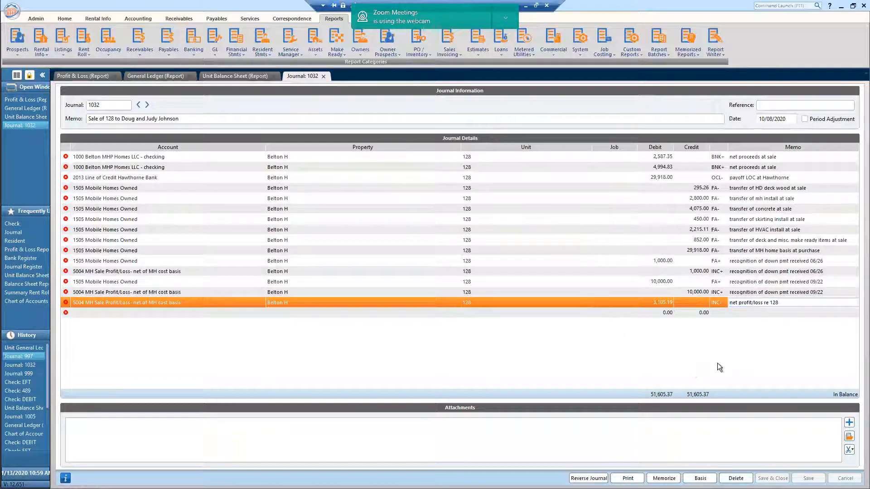
pyautogui.click(597, 219)
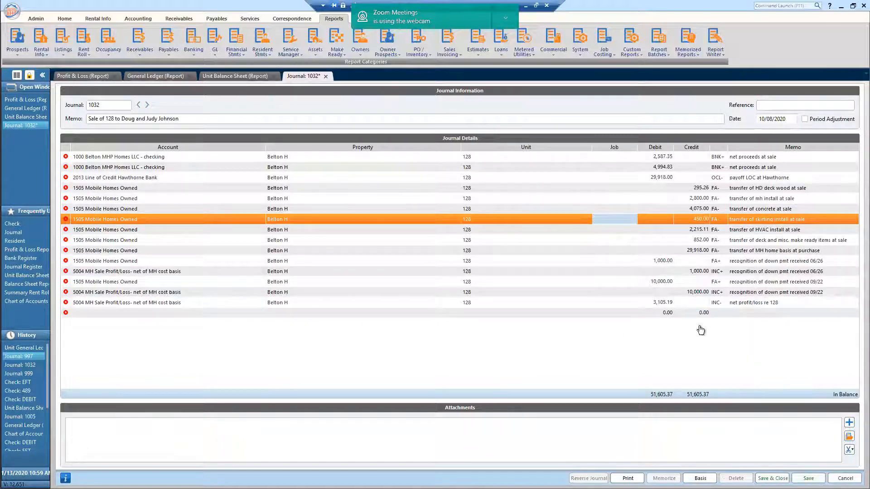
pyautogui.hotkey('ctrl', 's')
pyautogui.click(689, 217)
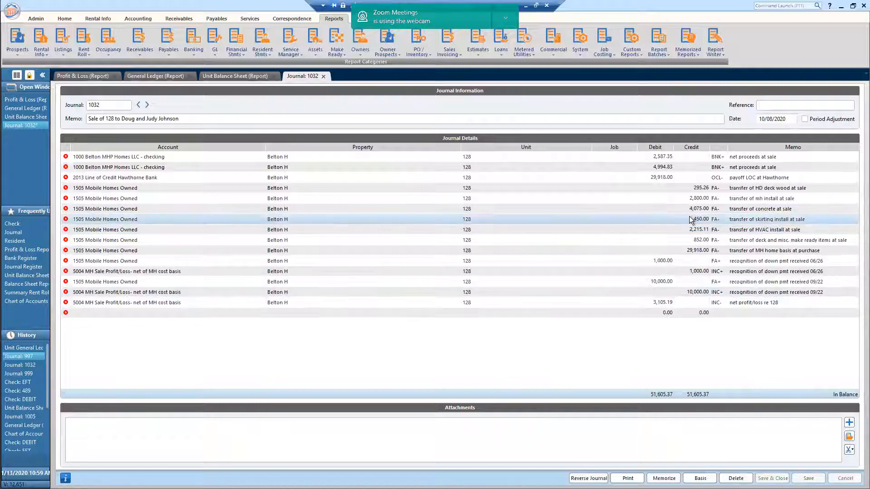
pyautogui.click(689, 212)
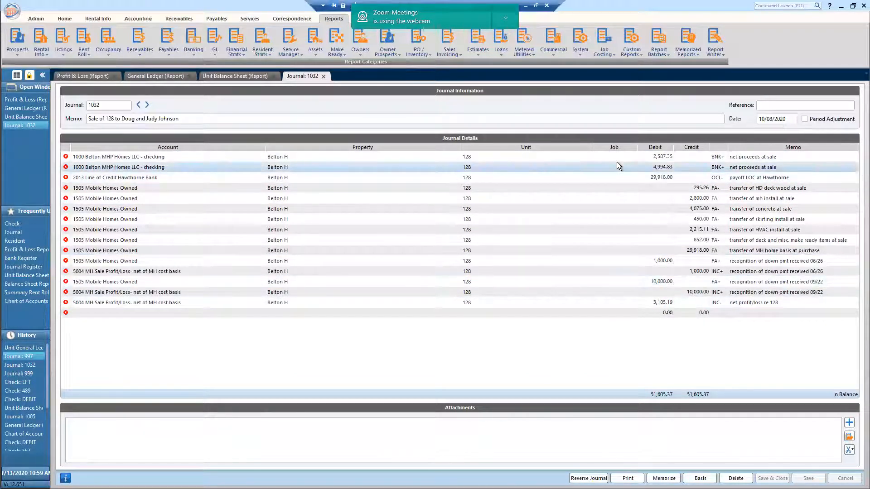
pyautogui.click(605, 166)
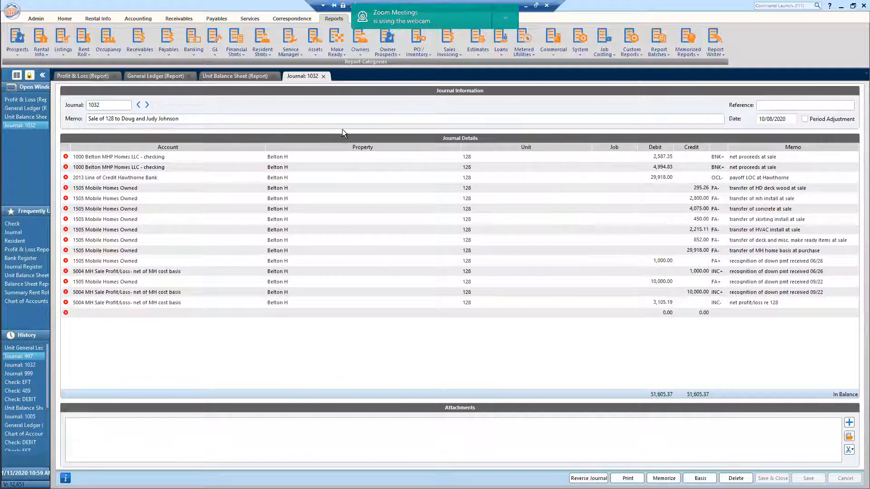
# - Close the unit 128 sale journal, the Unit Balance Sheet and the General Ledger to return to the Profit & Loss report
pyautogui.click(323, 77)
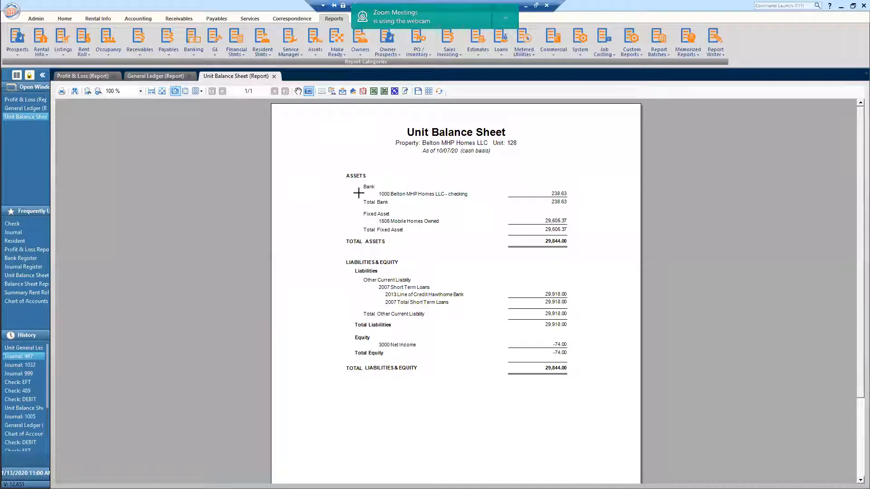
pyautogui.click(274, 77)
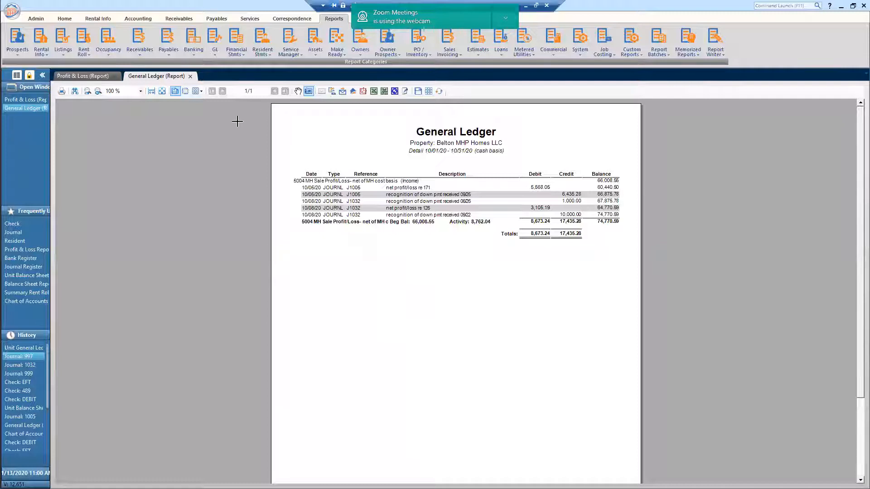
pyautogui.click(190, 76)
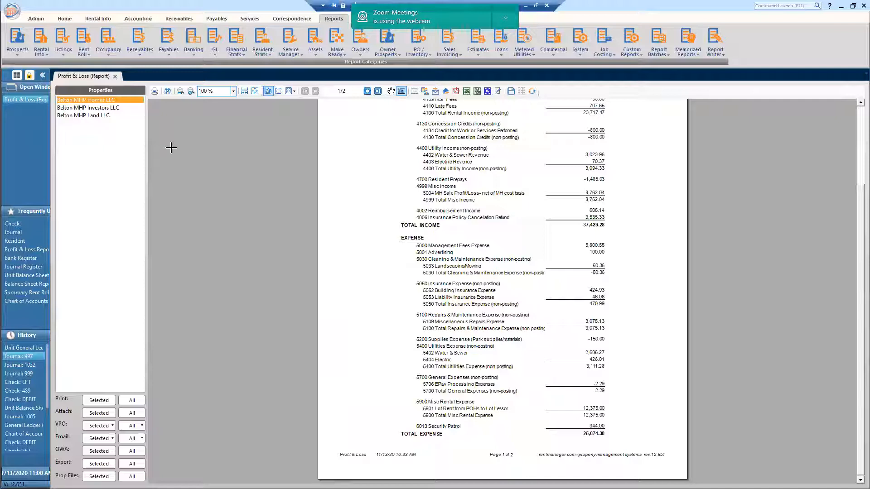
# - Start an email with the Belton MHP Homes LLC Profit & Loss report attached as PDF and enter the recipient's address
pyautogui.click(437, 91)
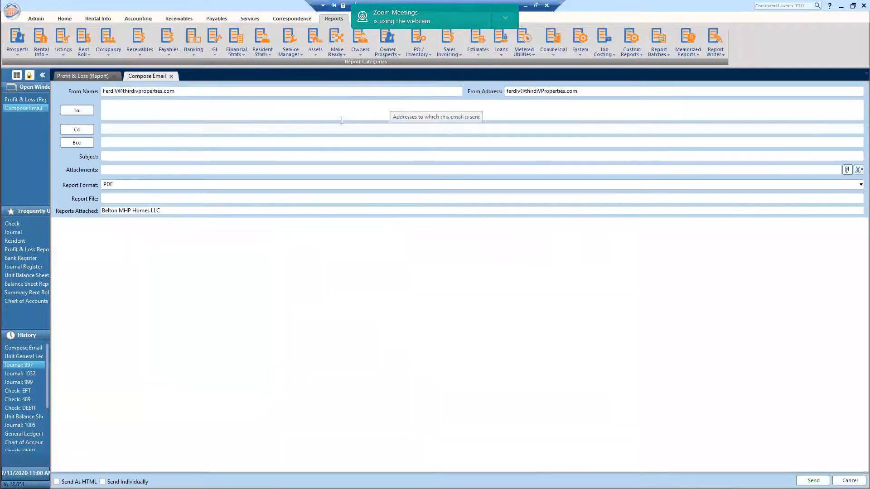
pyautogui.write('ferdiv')
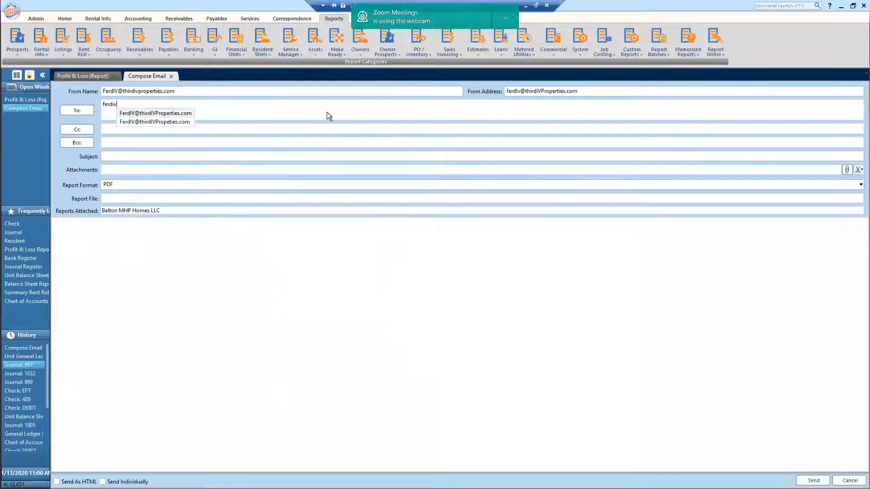
pyautogui.click(178, 114)
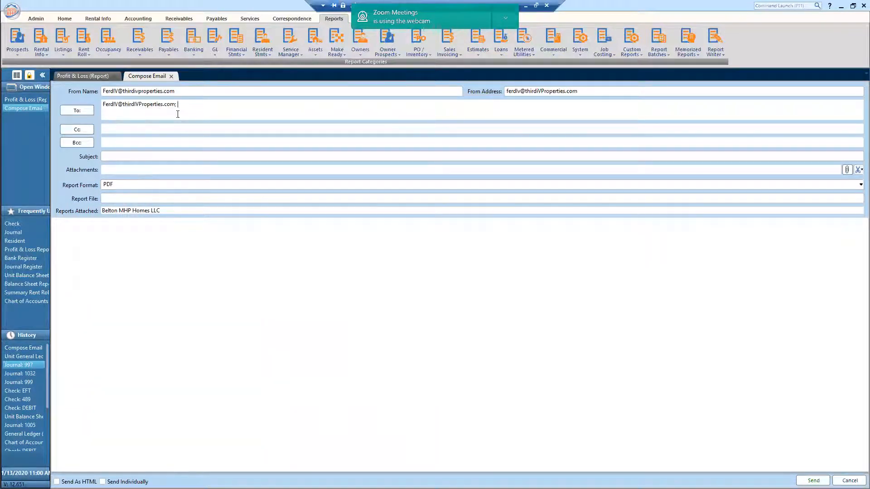
pyautogui.click(88, 77)
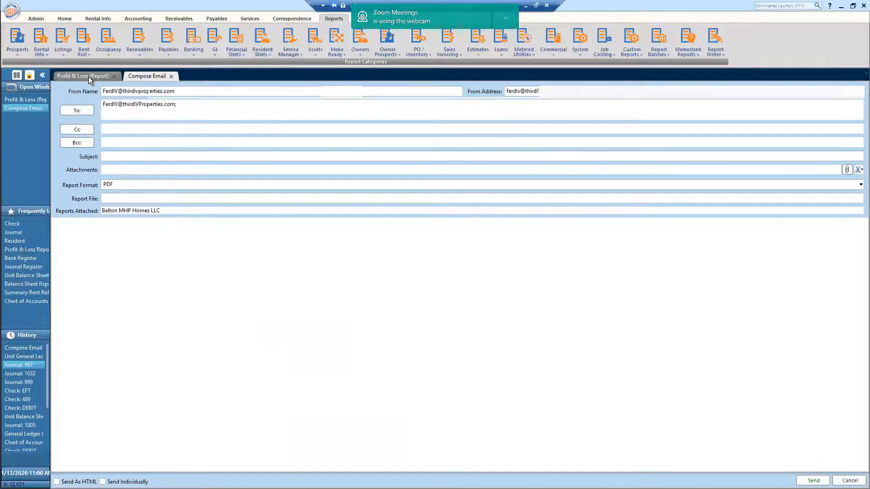
pyautogui.click(147, 76)
pyautogui.click(127, 156)
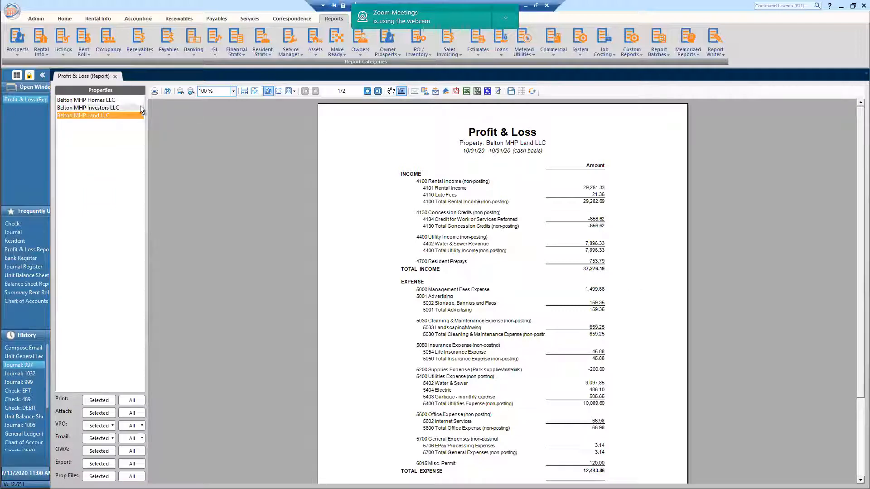
# - Refresh the Profit & Loss report and email the Belton MHP Homes LLC version to the same recipient with subject "B Homes PL 2.0"
pyautogui.click(531, 92)
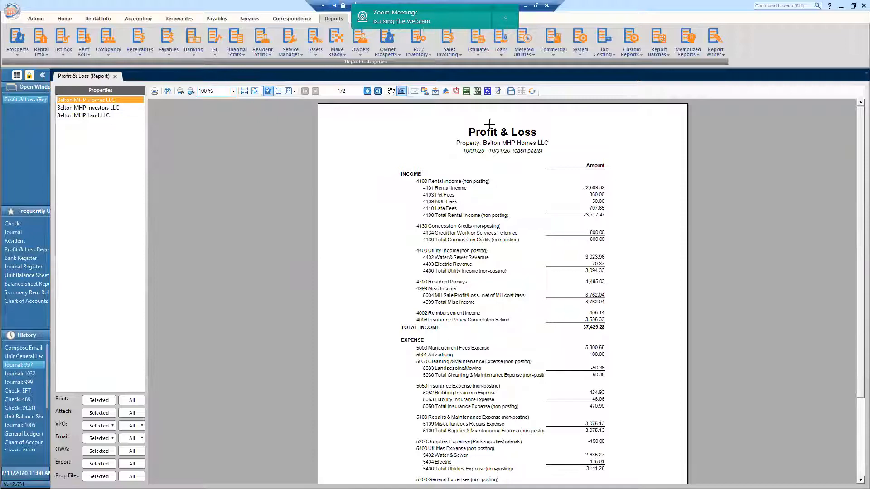
pyautogui.click(433, 91)
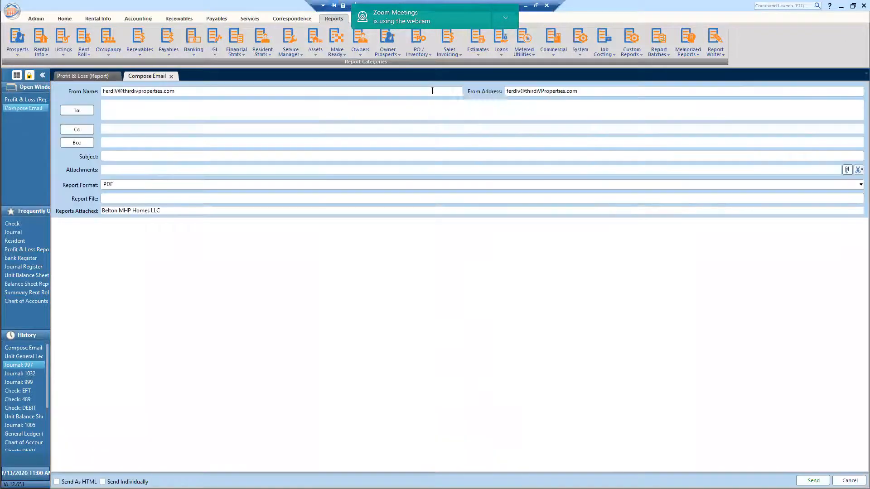
pyautogui.click(403, 112)
pyautogui.write('ferdiv')
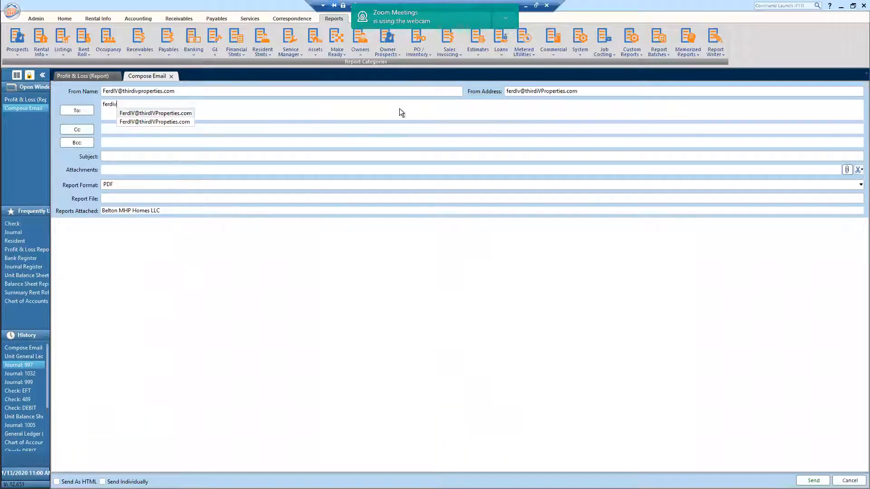
pyautogui.click(177, 113)
pyautogui.click(115, 157)
pyautogui.write('B')
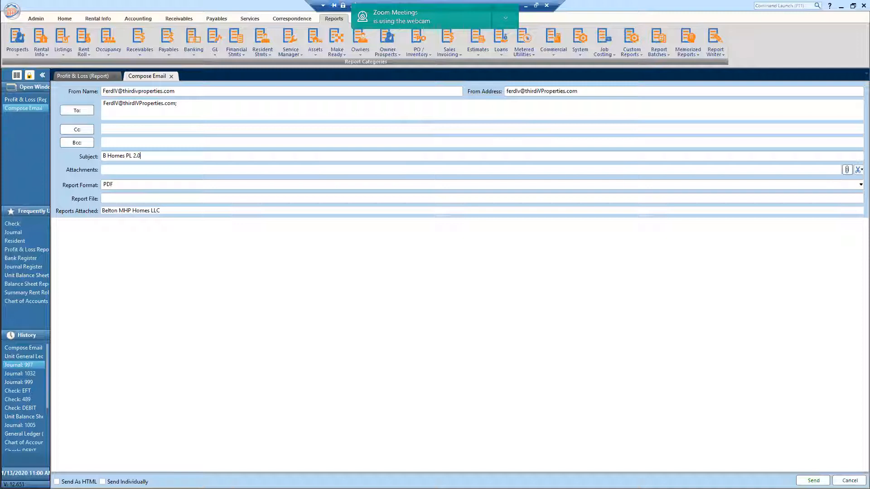
pyautogui.write(' Homes PL 2.0')
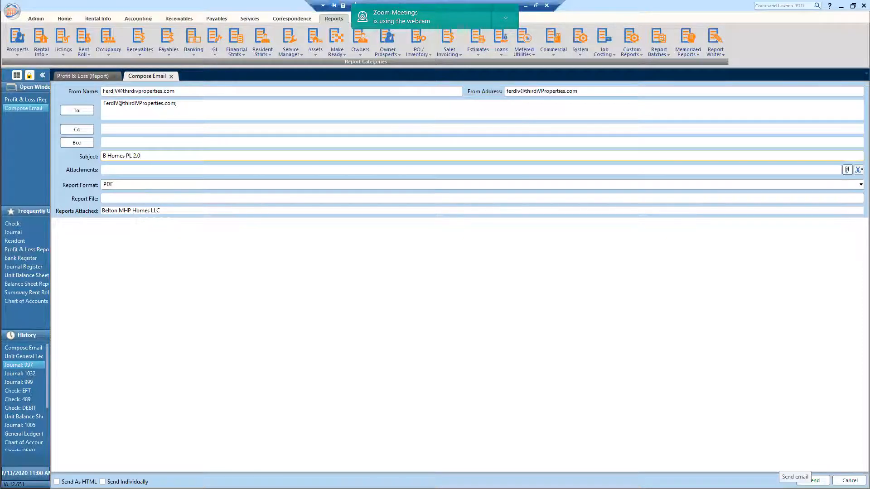
pyautogui.click(813, 480)
# - Email the Belton MHP Land LLC Profit & Loss report with subject "B Land PL" and close the report
pyautogui.click(70, 115)
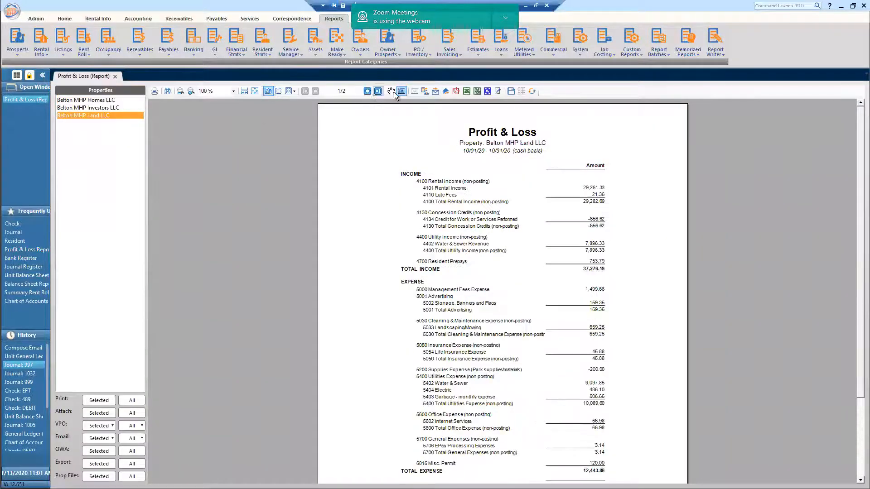
pyautogui.click(436, 91)
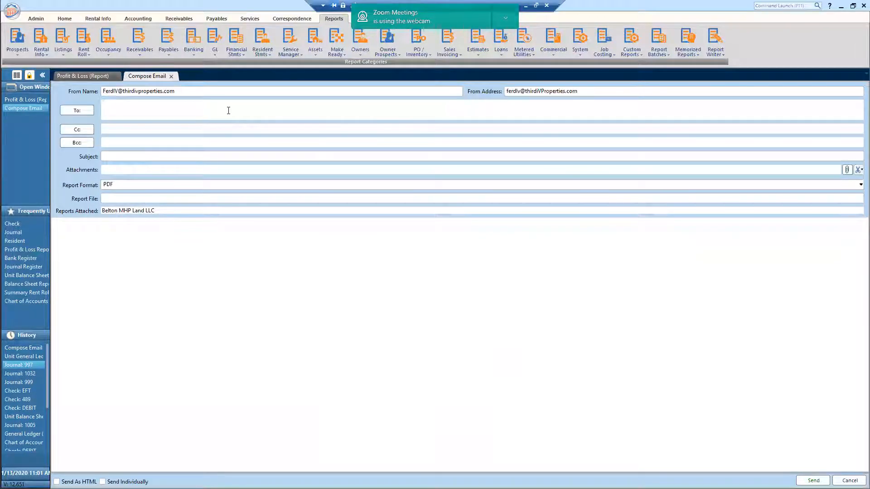
pyautogui.write('ferdiv@')
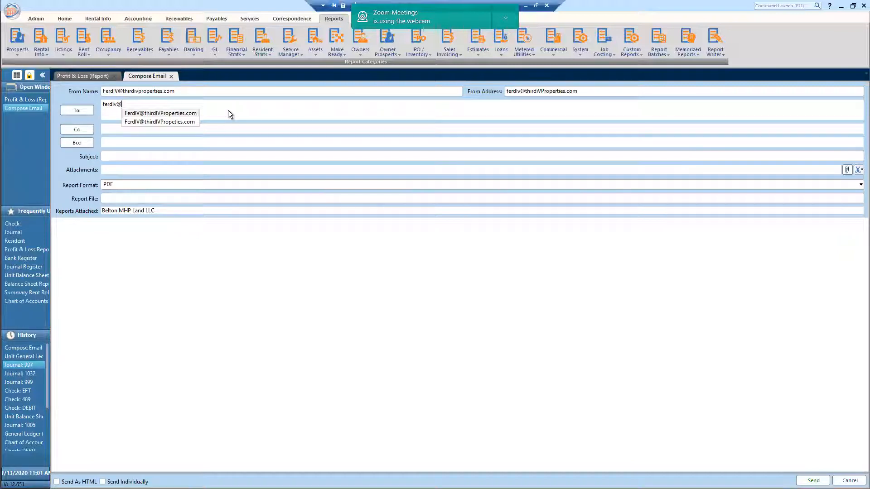
pyautogui.click(172, 113)
pyautogui.click(132, 156)
pyautogui.write('B Land PL')
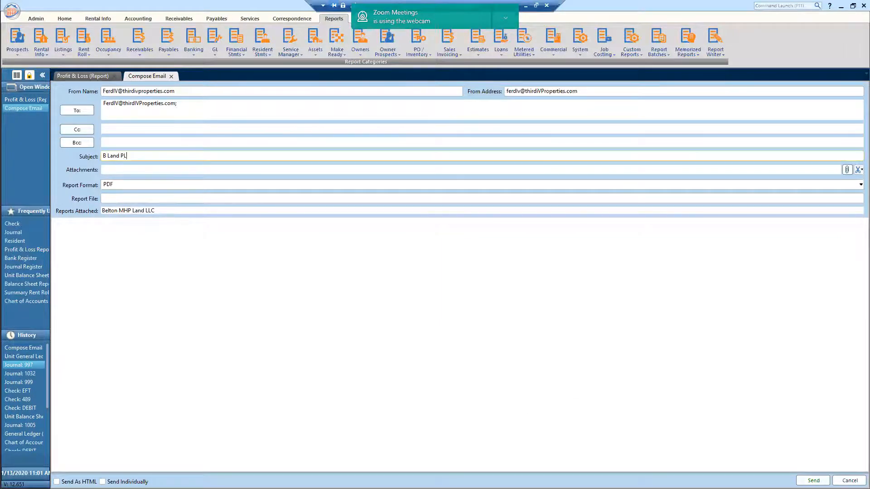
pyautogui.click(813, 481)
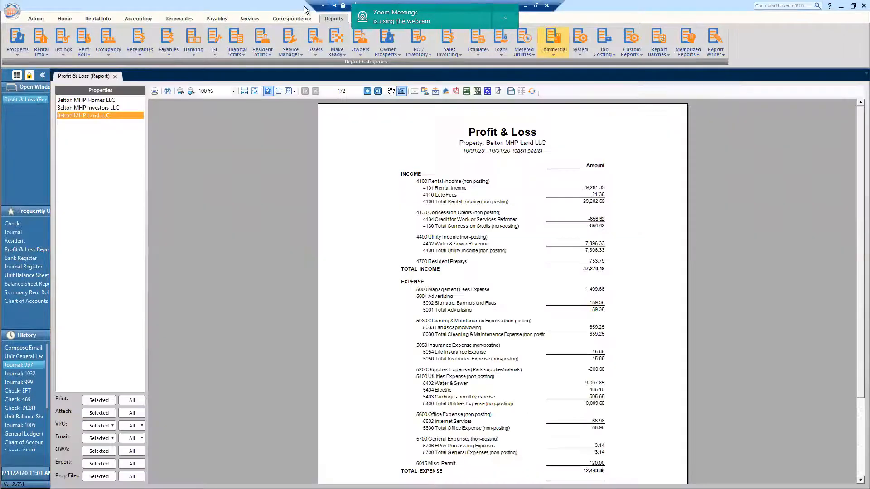
pyautogui.click(115, 77)
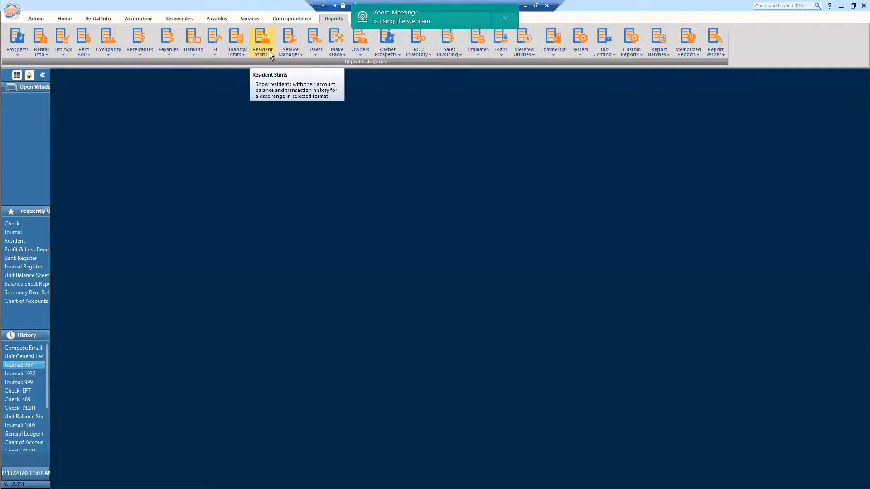
# - Run the Balance Sheet for Belton MHP Homes LLC and Belton MHP Land LLC as of 10/31/2020, separated by properties
pyautogui.click(245, 52)
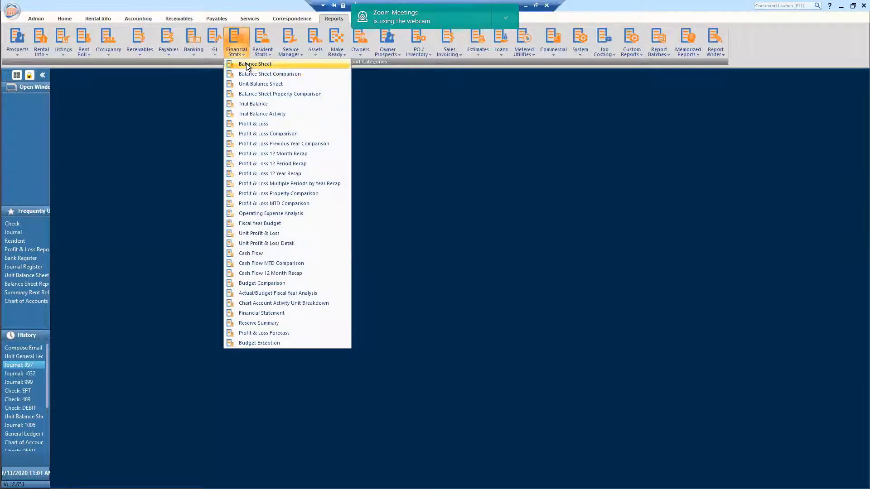
pyautogui.click(244, 66)
pyautogui.click(285, 194)
pyautogui.click(286, 209)
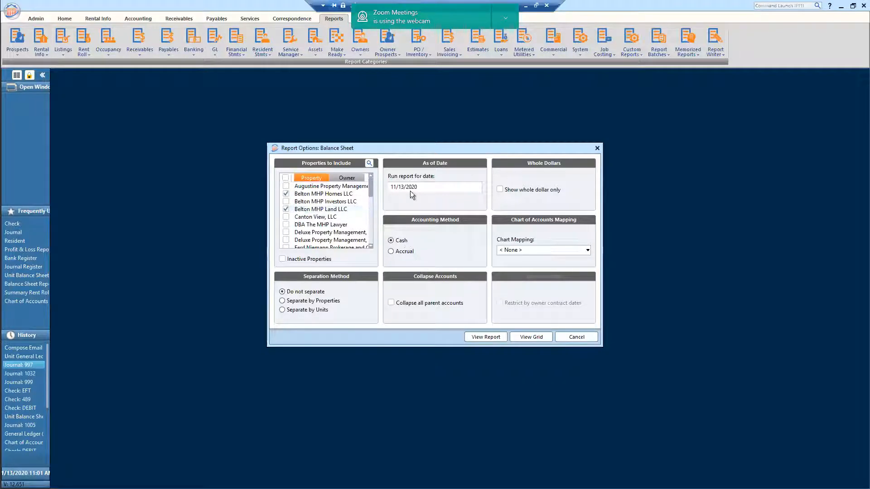
pyautogui.click(297, 301)
pyautogui.click(393, 188)
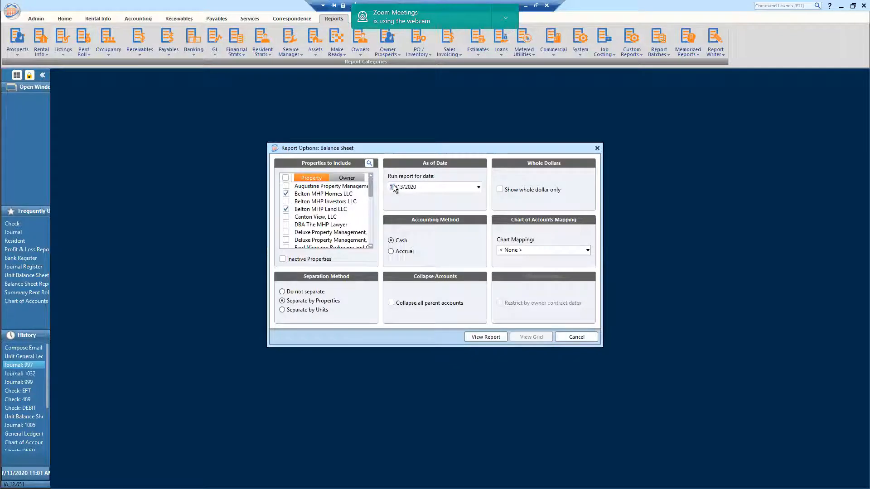
pyautogui.write('10/31/2020')
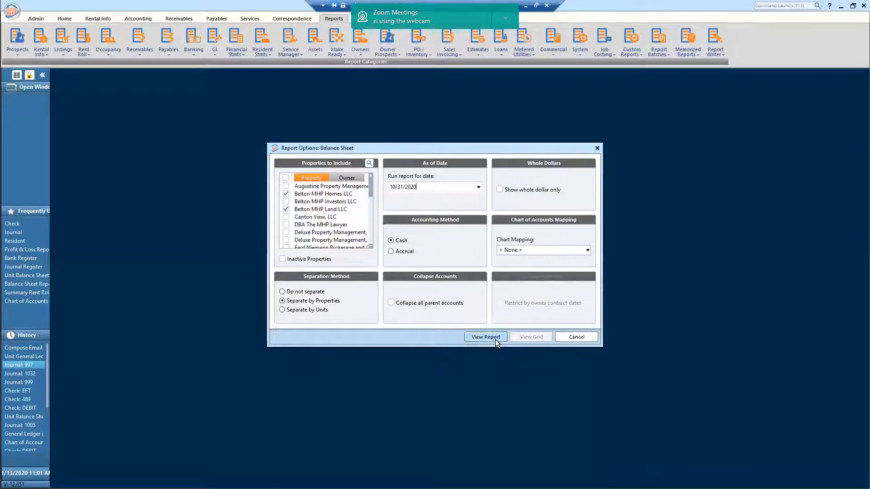
pyautogui.click(495, 339)
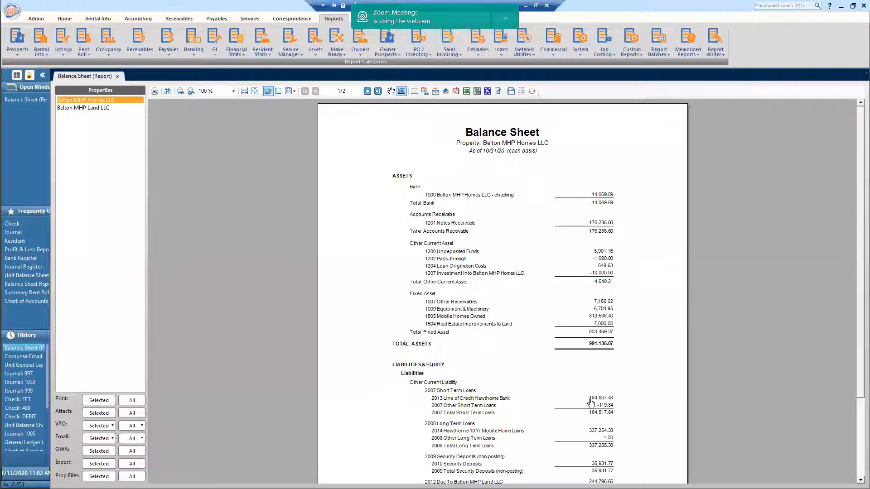
# - Review the General Ledger detail behind the Hawthorne 10 Yr Mobile Home Loans balance and return to the Balance Sheet
pyautogui.scroll(-1, 858, 373)
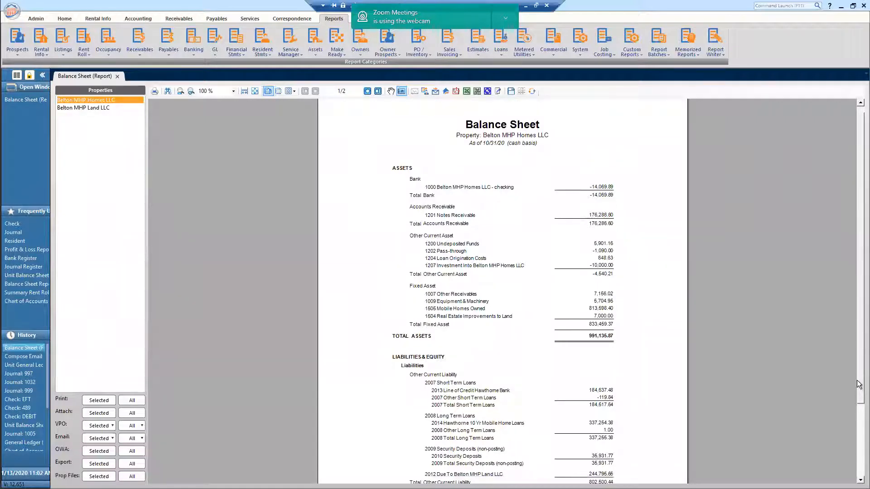
pyautogui.scroll(1, 858, 373)
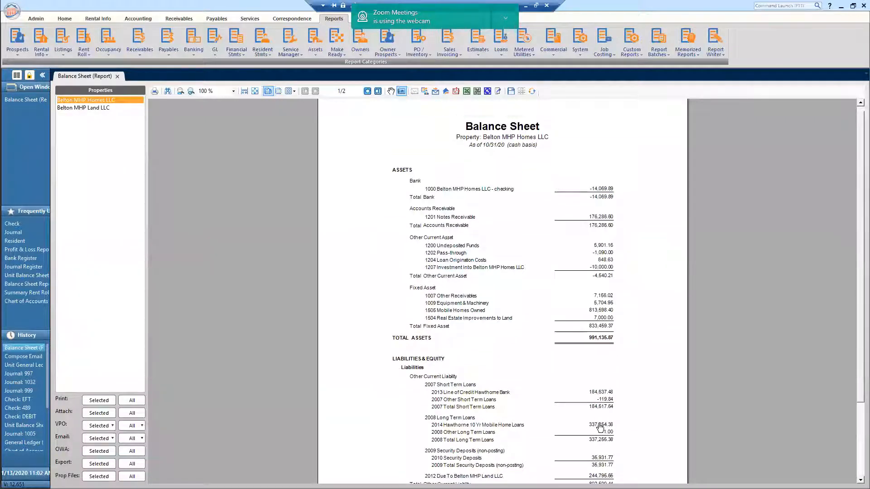
pyautogui.click(596, 429)
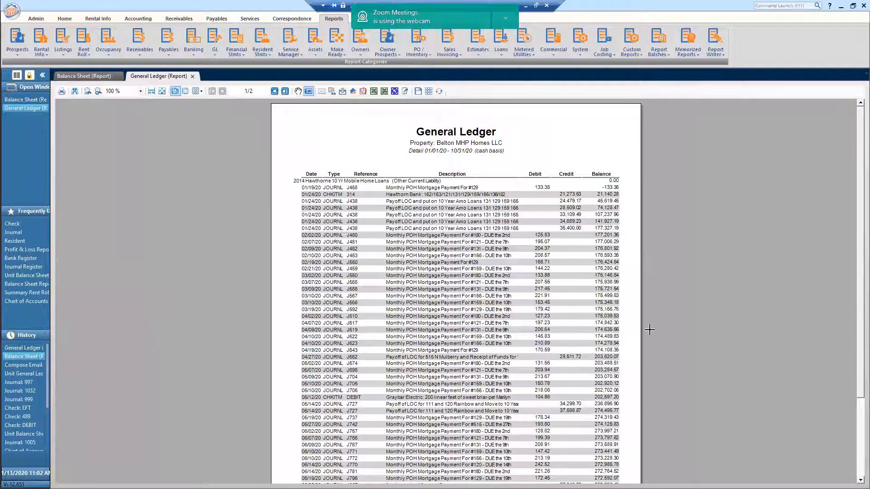
pyautogui.click(859, 449)
pyautogui.scroll(5, 372, 279)
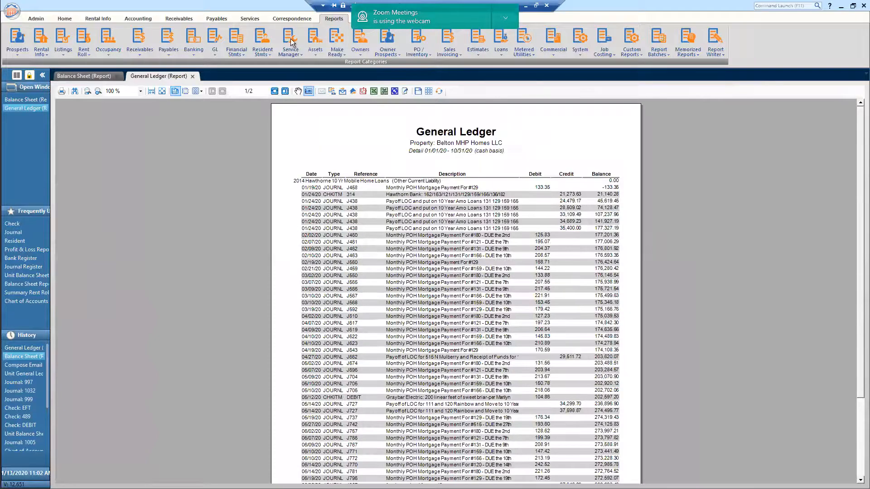
pyautogui.click(193, 76)
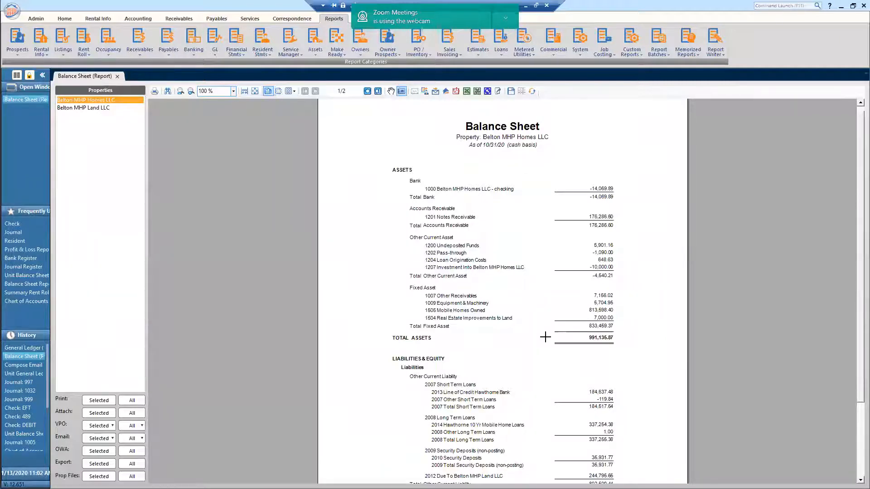
# - Check the ledger detail behind the 2010 Security Deposits balance, then examine the liabilities and equity of Belton MHP Homes LLC
pyautogui.scroll(-3, 565, 367)
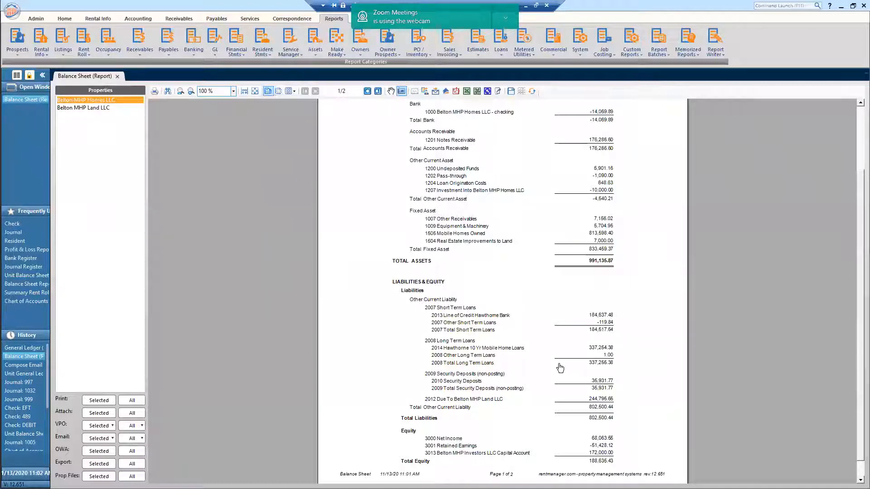
pyautogui.click(602, 382)
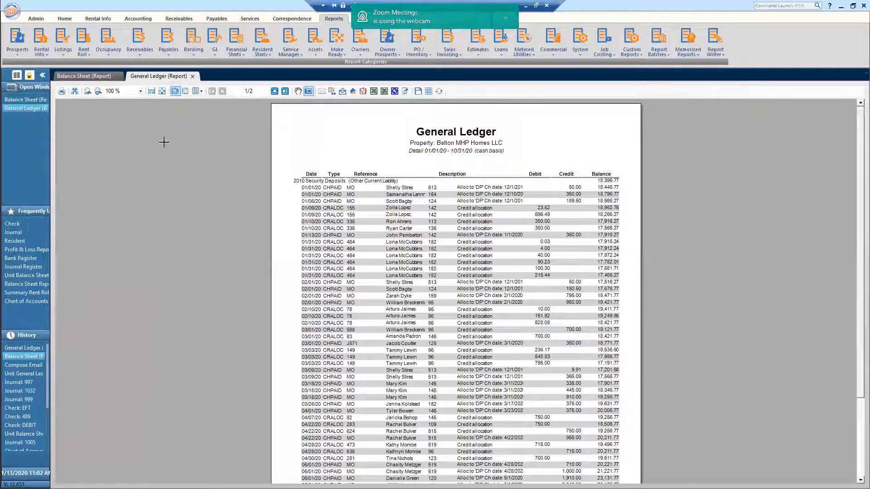
pyautogui.click(193, 77)
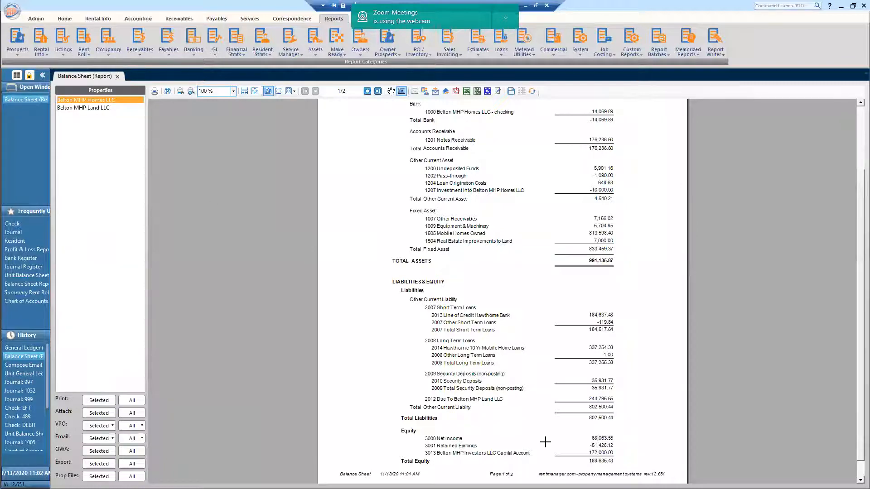
pyautogui.scroll(-1, 545, 443)
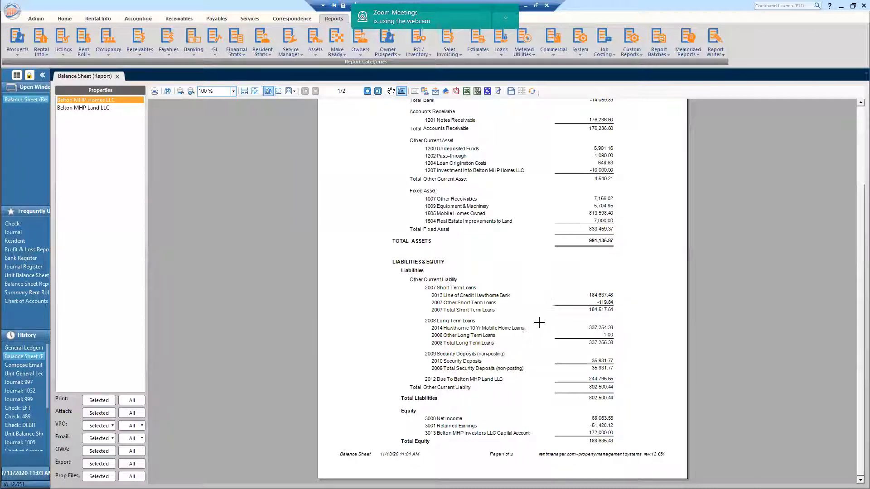
pyautogui.scroll(3, 538, 323)
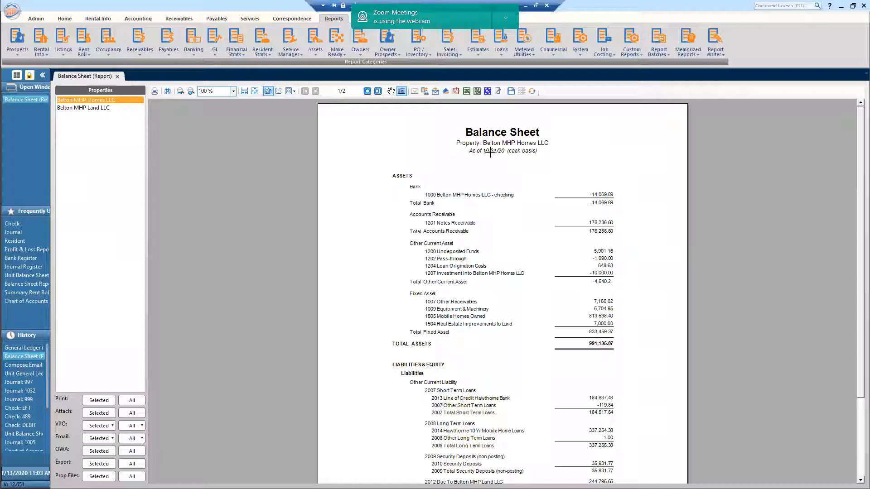
# - Examine the assets, liabilities and equity on the Belton MHP Land LLC Balance Sheet and close the report
pyautogui.click(88, 108)
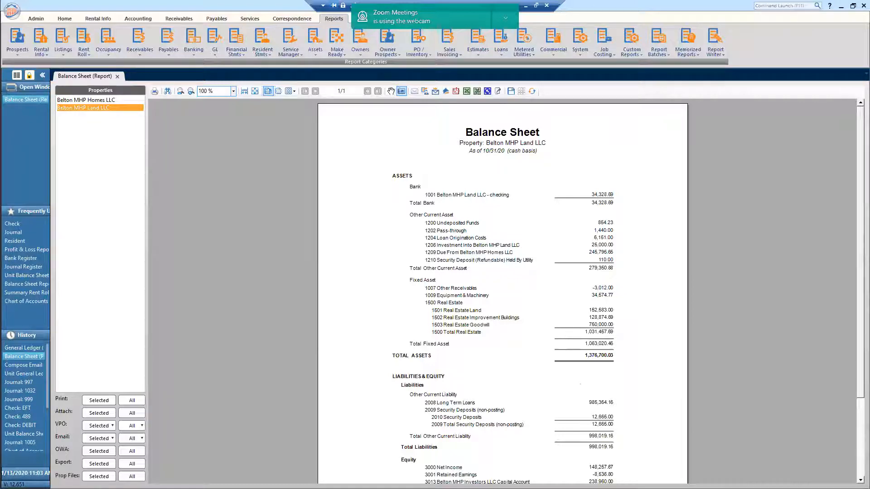
pyautogui.scroll(-3, 502, 290)
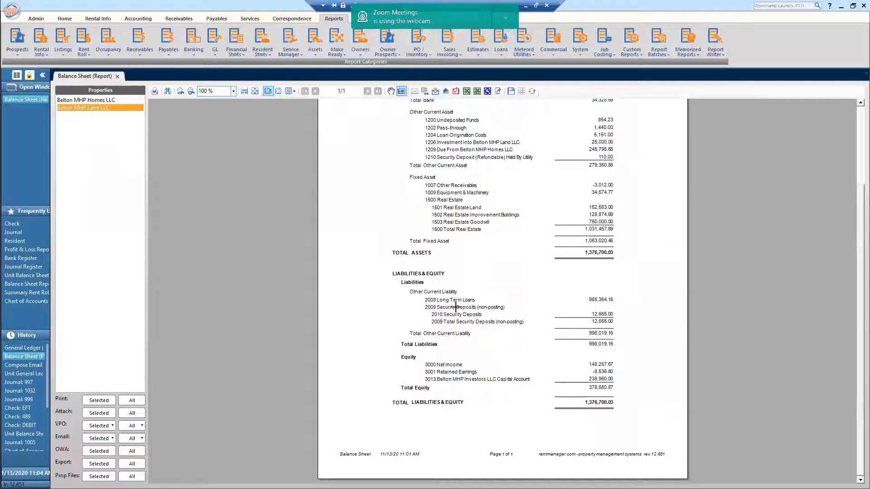
pyautogui.scroll(3, 456, 322)
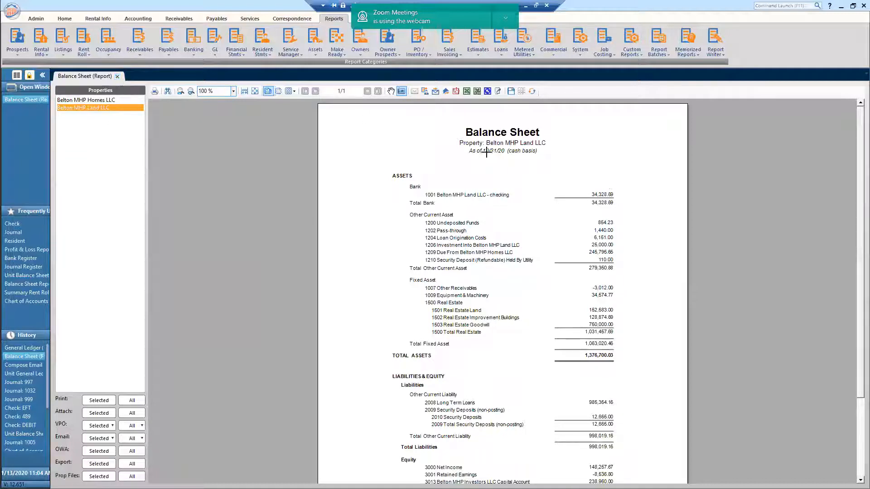
pyautogui.click(117, 77)
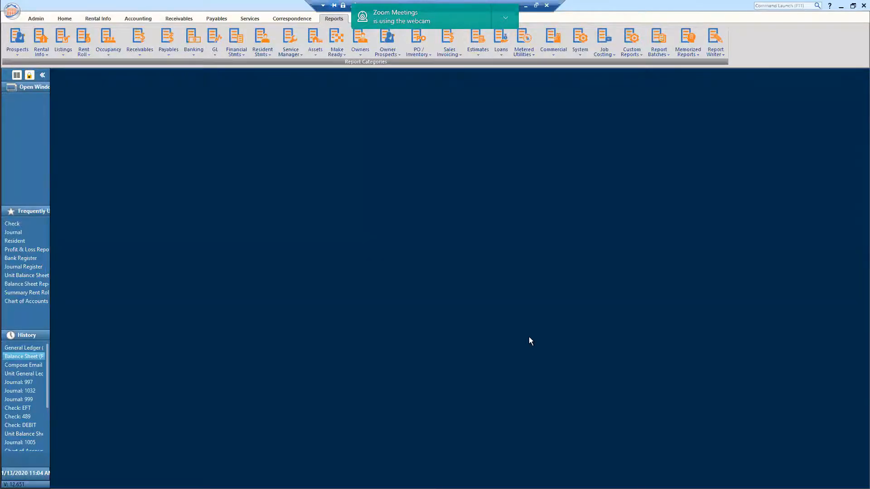